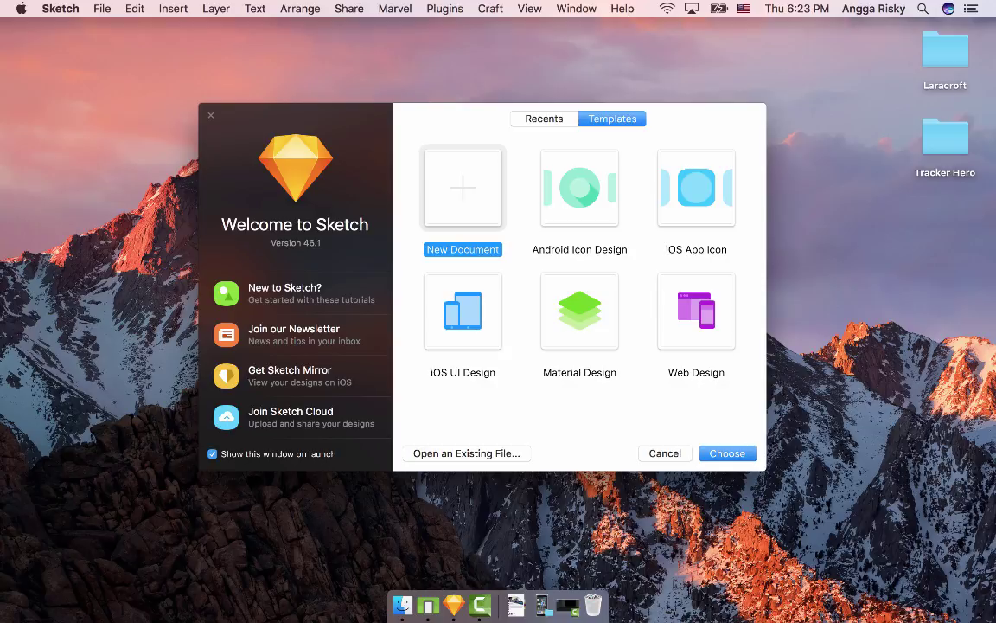
Step: Create a new blank document and add a Material Design Mobile artboard at 360×640
{"action": "key", "text": "Return"}
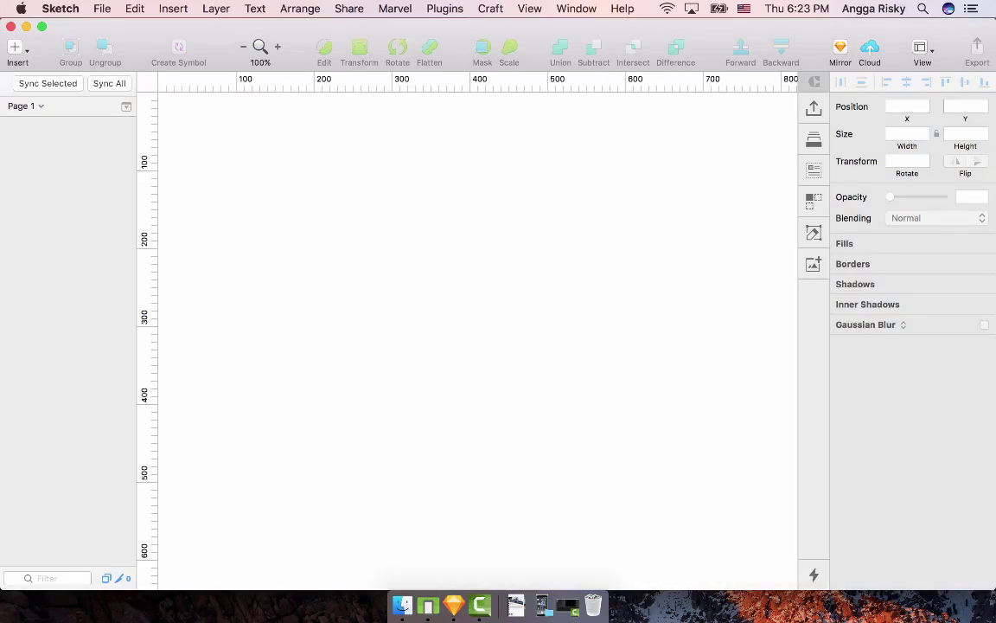
{"action": "key", "text": "a"}
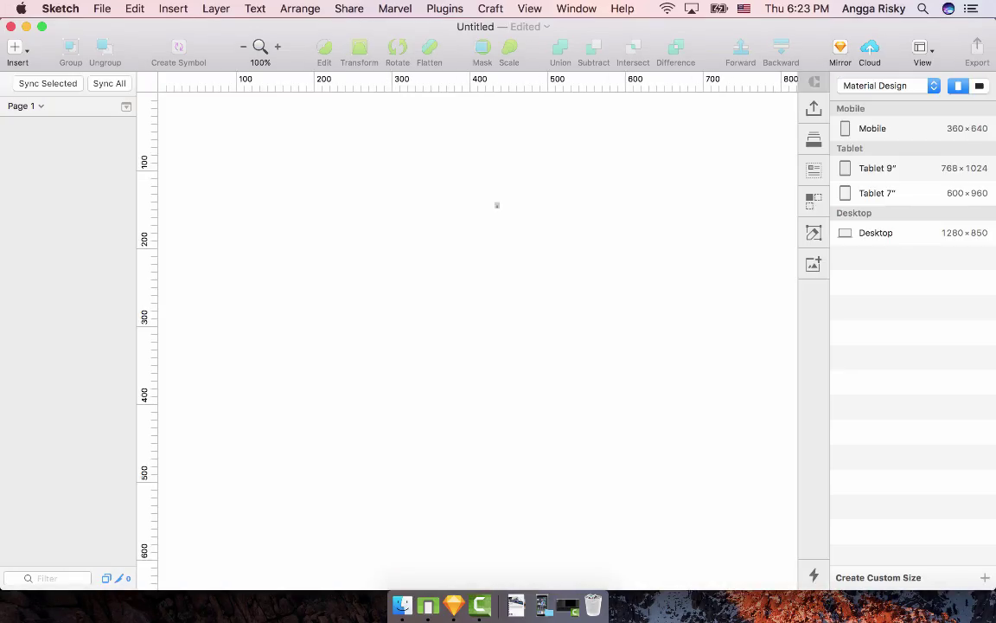
{"action": "left_click", "coordinate": [876, 86]}
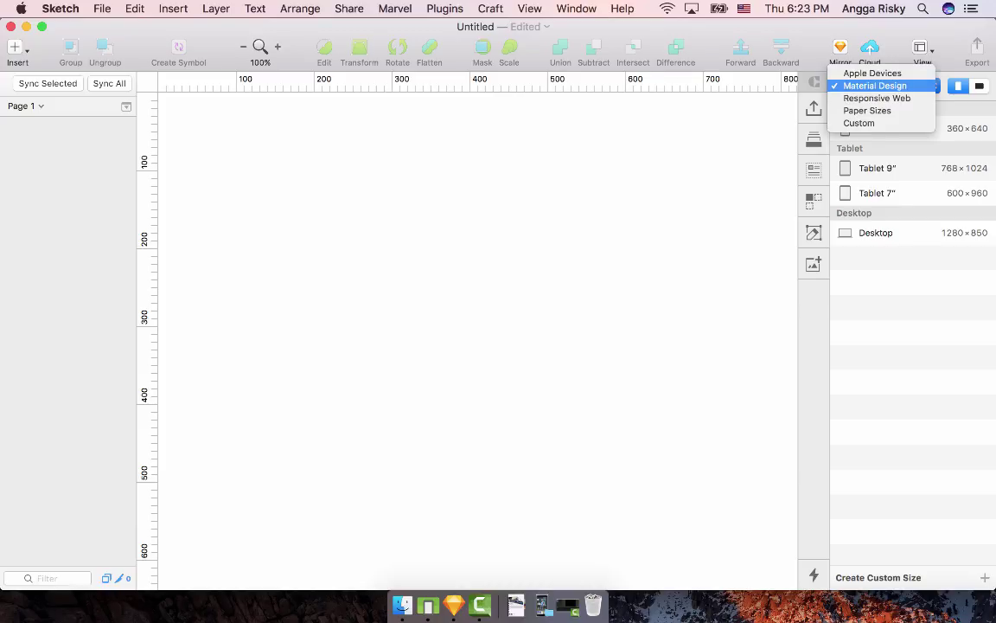
{"action": "left_click", "coordinate": [875, 85]}
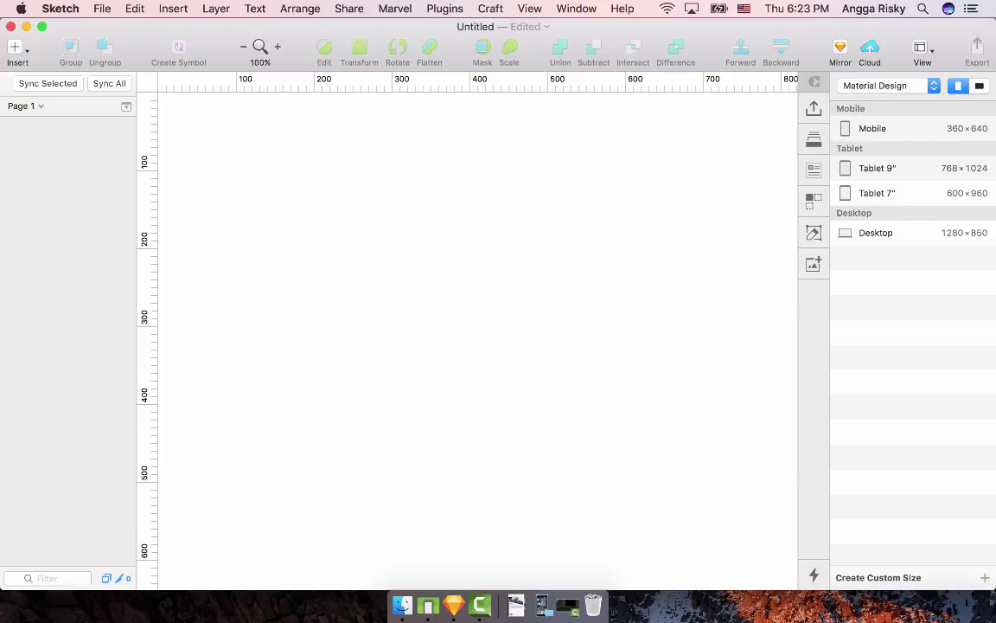
{"action": "left_click", "coordinate": [872, 129]}
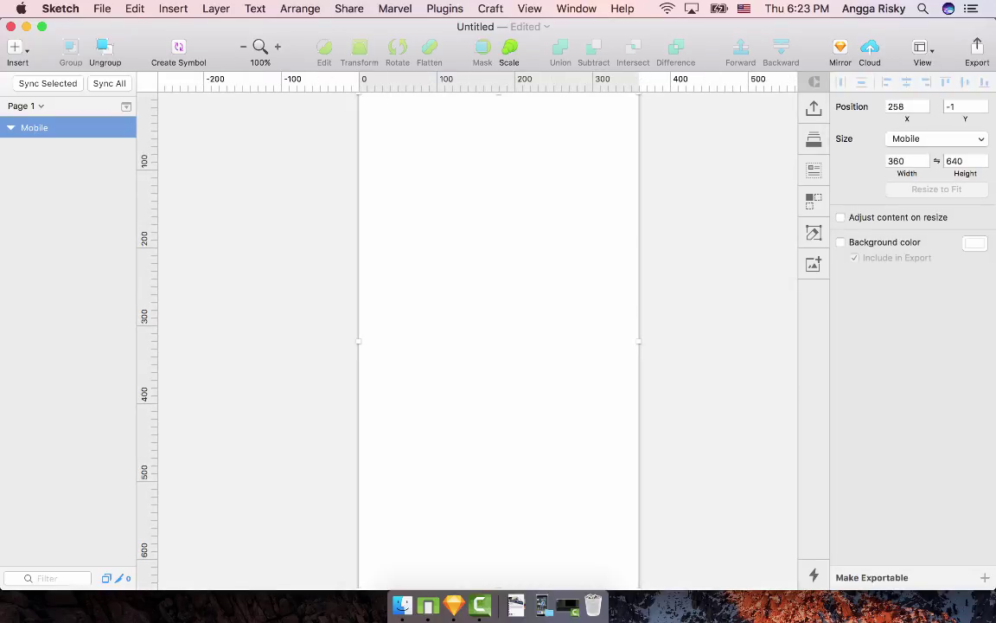
Step: Rename the Mobile artboard to Home
{"action": "scroll", "coordinate": [492, 341], "scroll_direction": "up", "scroll_amount": 1}
{"action": "scroll", "coordinate": [492, 341], "scroll_direction": "down", "scroll_amount": 1}
{"action": "scroll", "coordinate": [492, 341], "scroll_direction": "up", "scroll_amount": 1}
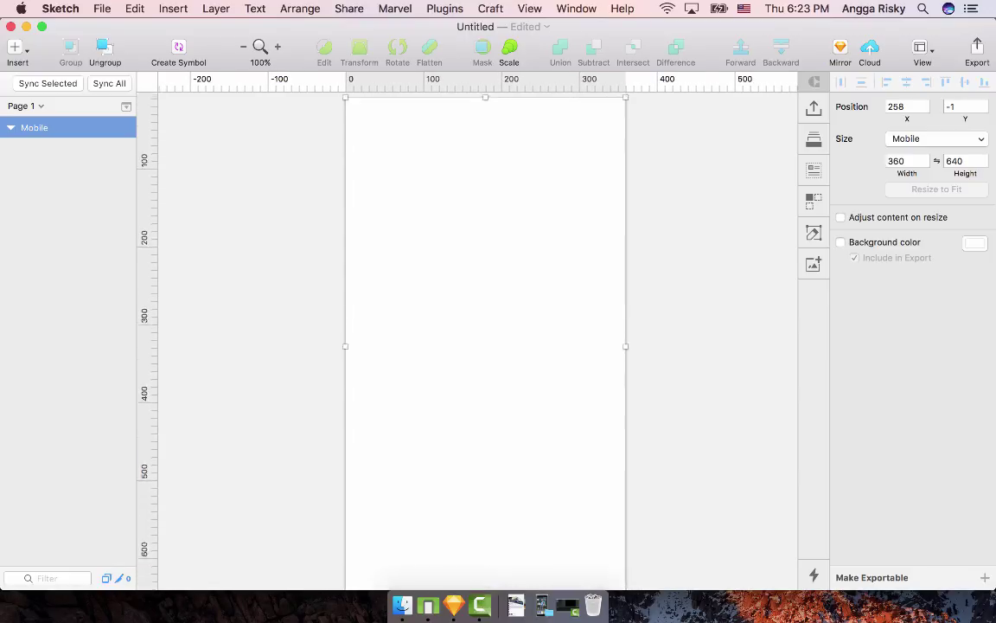
{"action": "scroll", "coordinate": [485, 337], "scroll_direction": "up", "scroll_amount": 5}
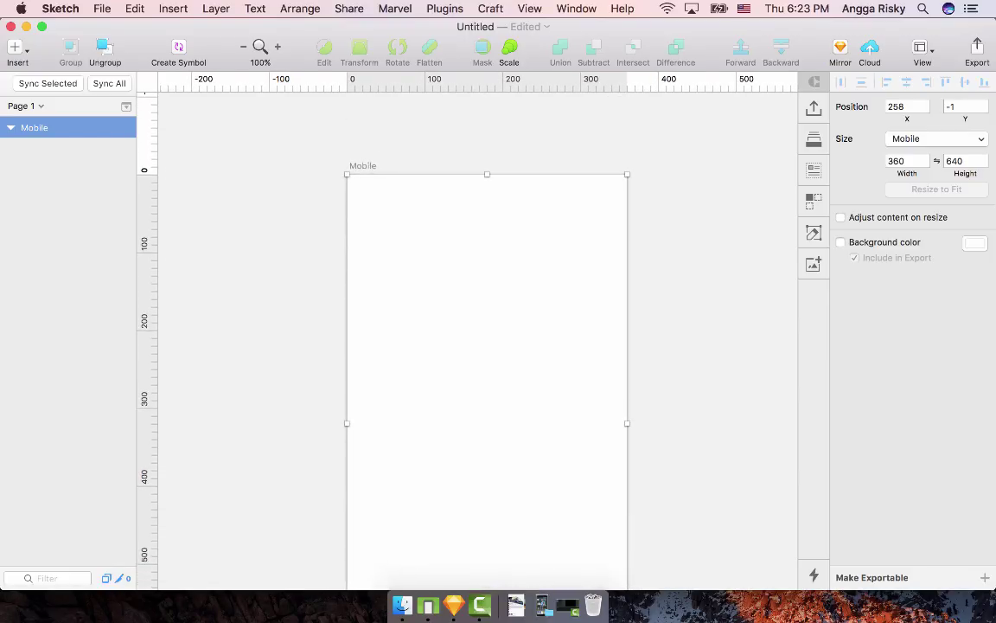
{"action": "scroll", "coordinate": [484, 337], "scroll_direction": "right", "scroll_amount": 2}
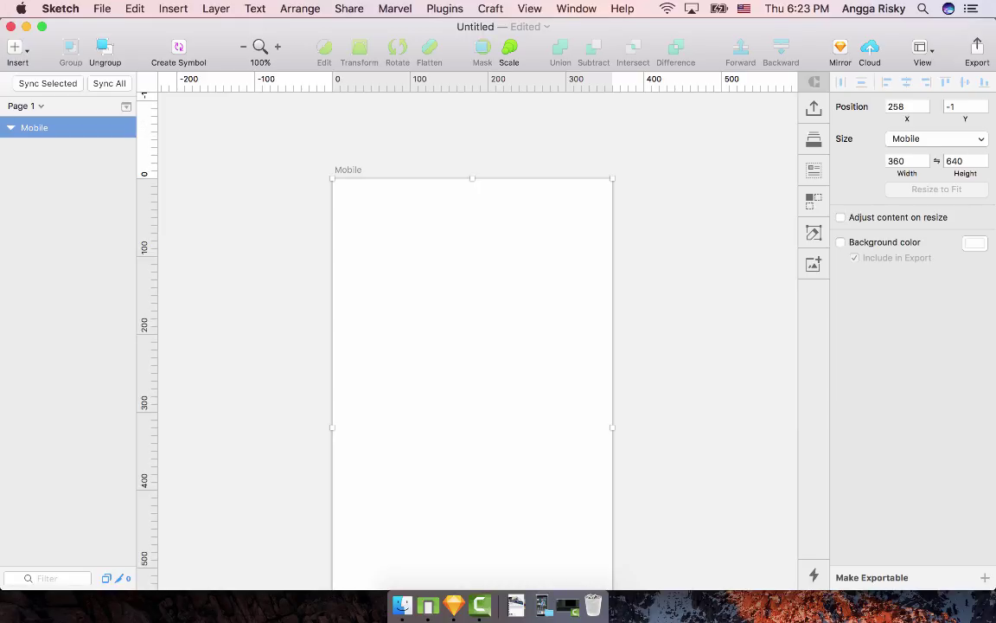
{"action": "double_click", "coordinate": [36, 128]}
{"action": "type", "text": "Home"}
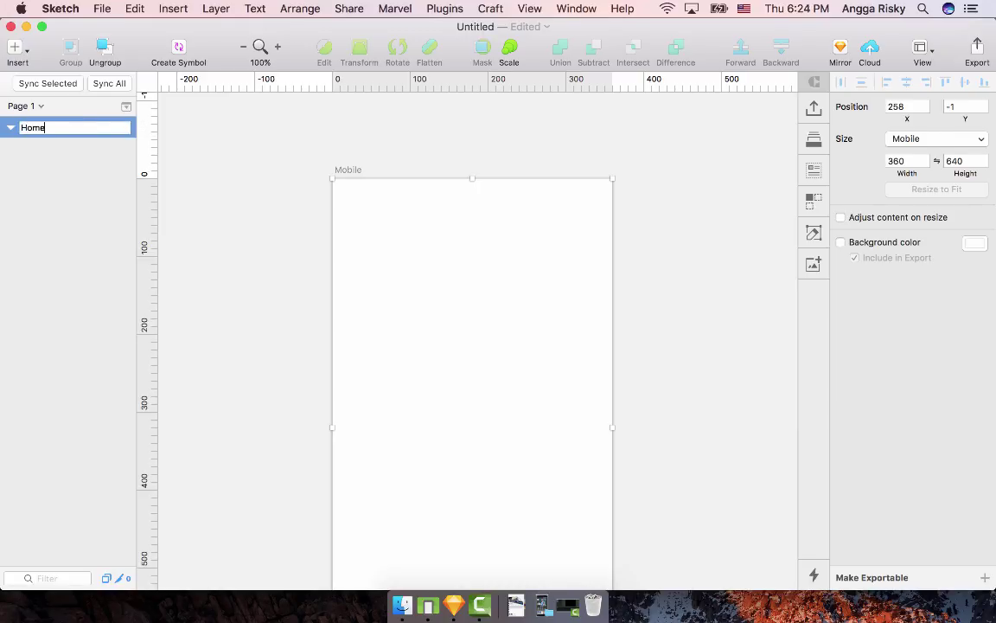
{"action": "key", "text": "Return"}
{"action": "key", "text": "Escape"}
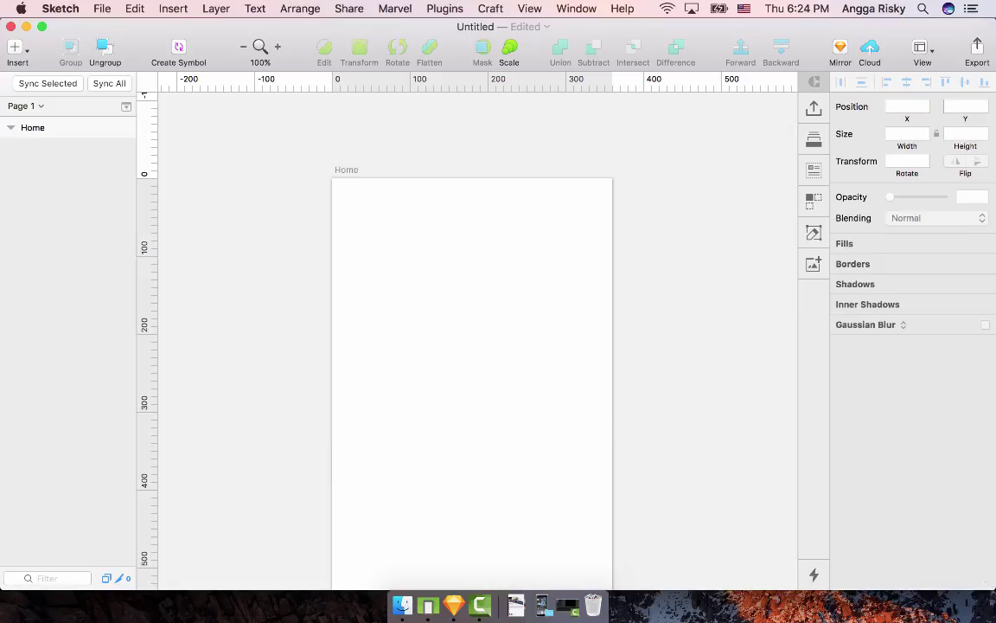
{"action": "scroll", "coordinate": [476, 338], "scroll_direction": "down", "scroll_amount": 3}
{"action": "scroll", "coordinate": [476, 337], "scroll_direction": "right", "scroll_amount": 1}
{"action": "scroll", "coordinate": [476, 337], "scroll_direction": "up", "scroll_amount": 3}
{"action": "scroll", "coordinate": [476, 338], "scroll_direction": "right", "scroll_amount": 1}
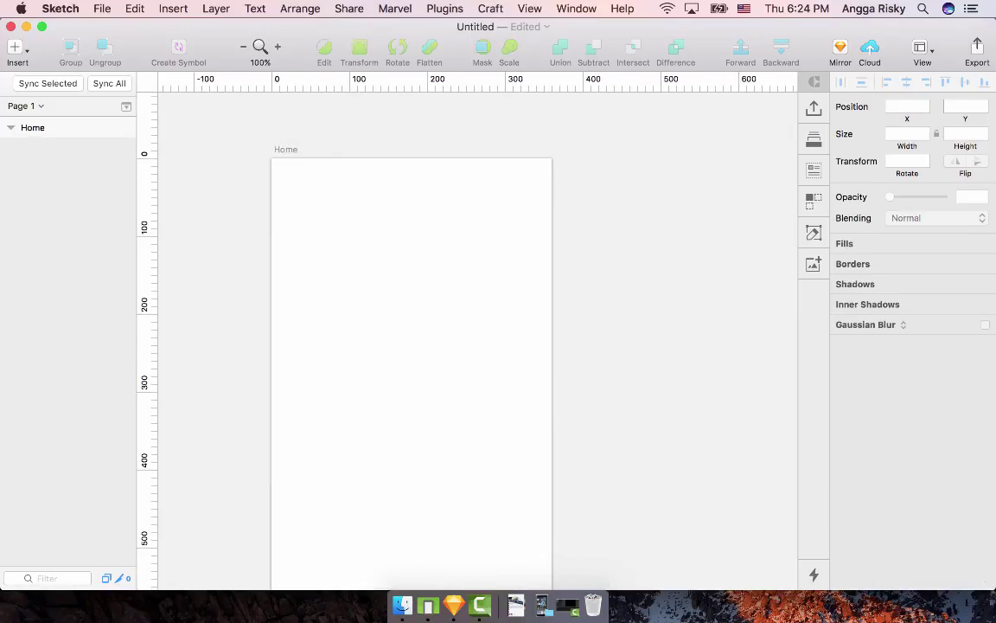
{"action": "scroll", "coordinate": [476, 338], "scroll_direction": "left", "scroll_amount": 1}
{"action": "scroll", "coordinate": [476, 337], "scroll_direction": "up", "scroll_amount": 1}
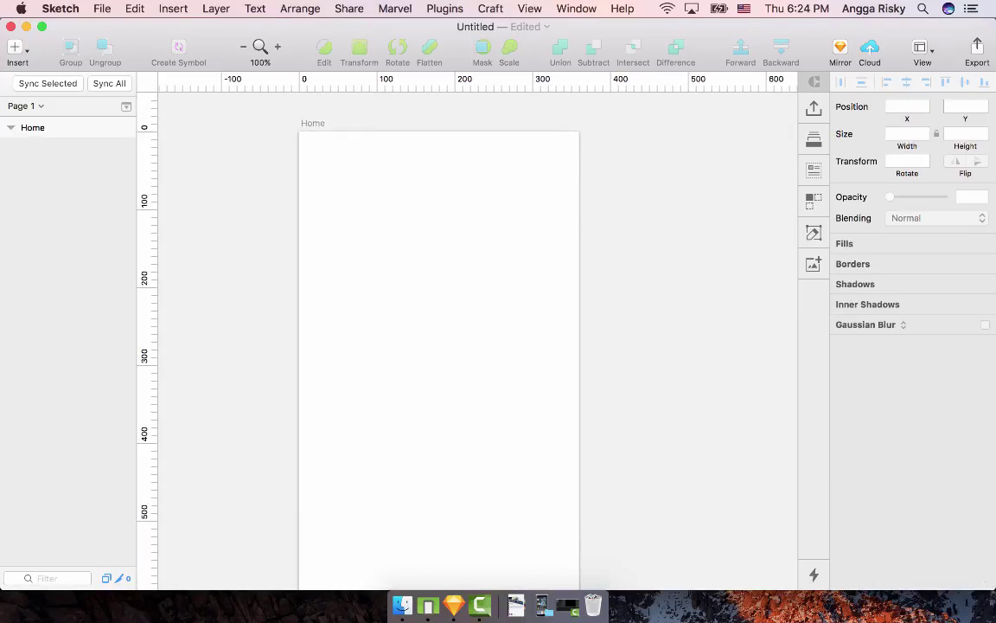
{"action": "scroll", "coordinate": [476, 338], "scroll_direction": "down", "scroll_amount": 1}
{"action": "scroll", "coordinate": [475, 337], "scroll_direction": "right", "scroll_amount": 1}
{"action": "scroll", "coordinate": [476, 337], "scroll_direction": "up", "scroll_amount": 1}
{"action": "scroll", "coordinate": [475, 337], "scroll_direction": "right", "scroll_amount": 1}
{"action": "scroll", "coordinate": [475, 337], "scroll_direction": "left", "scroll_amount": 2}
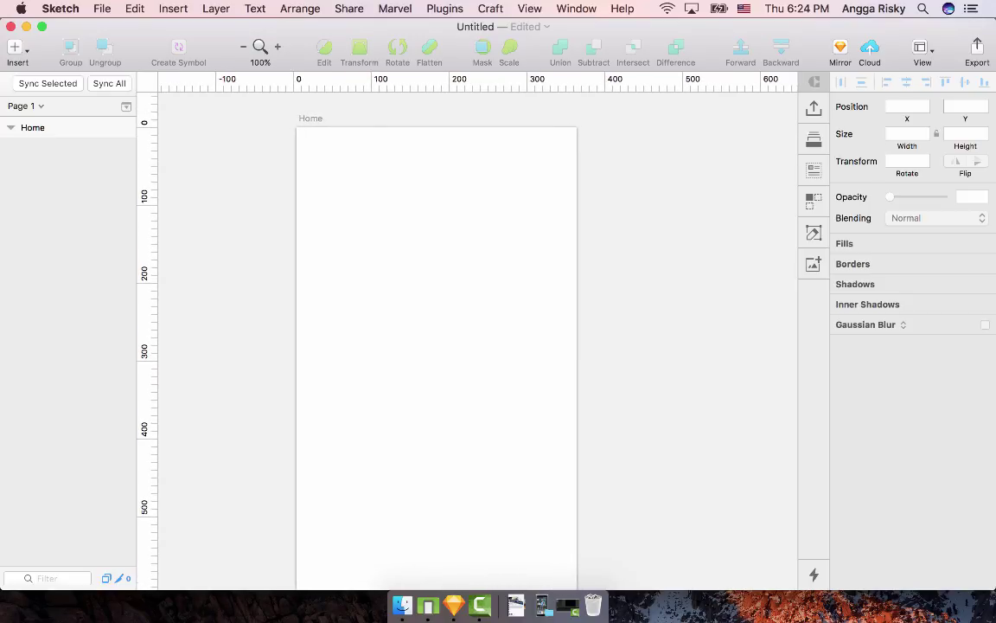
Step: Draw a 360-wide rectangle along the top edge of the Home artboard and set its height to 20
{"action": "scroll", "coordinate": [475, 337], "scroll_direction": "up", "scroll_amount": 1}
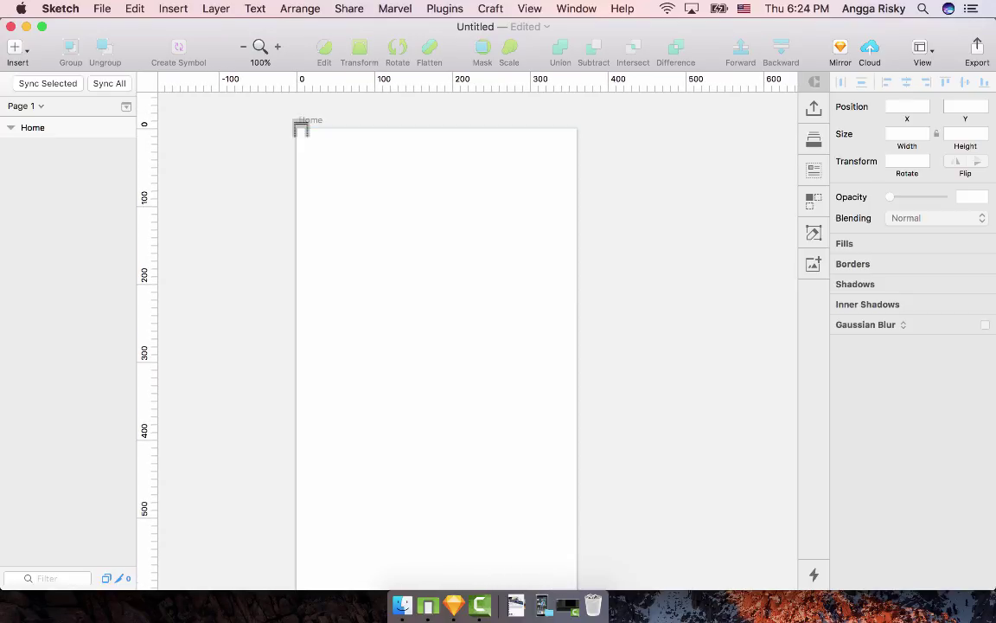
{"action": "left_click_drag", "start_coordinate": [297, 129], "coordinate": [577, 149]}
{"action": "double_click", "coordinate": [952, 134]}
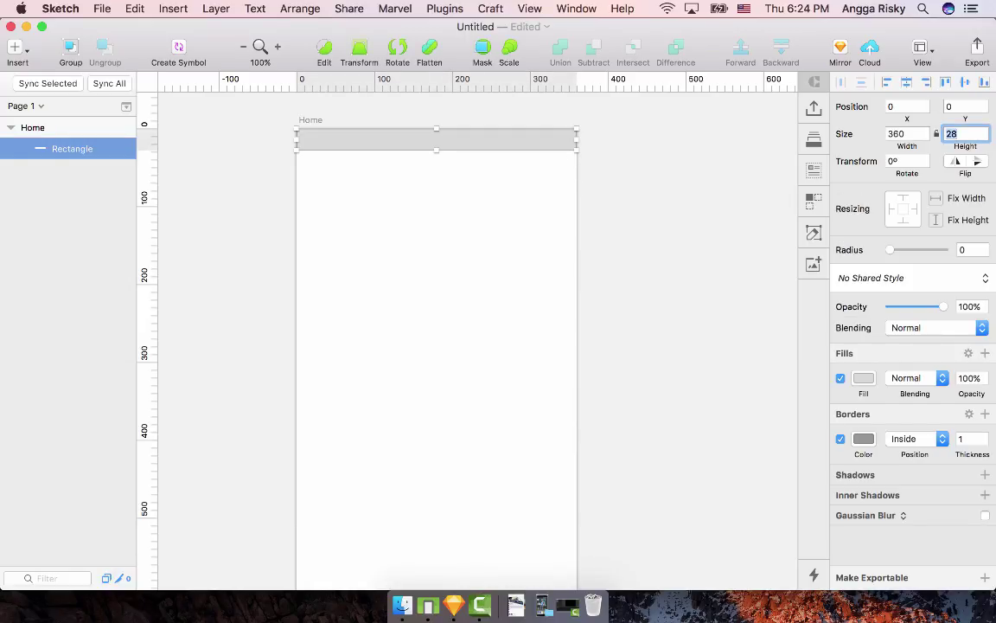
{"action": "type", "text": "20"}
{"action": "key", "text": "Return"}
{"action": "key", "text": "Return"}
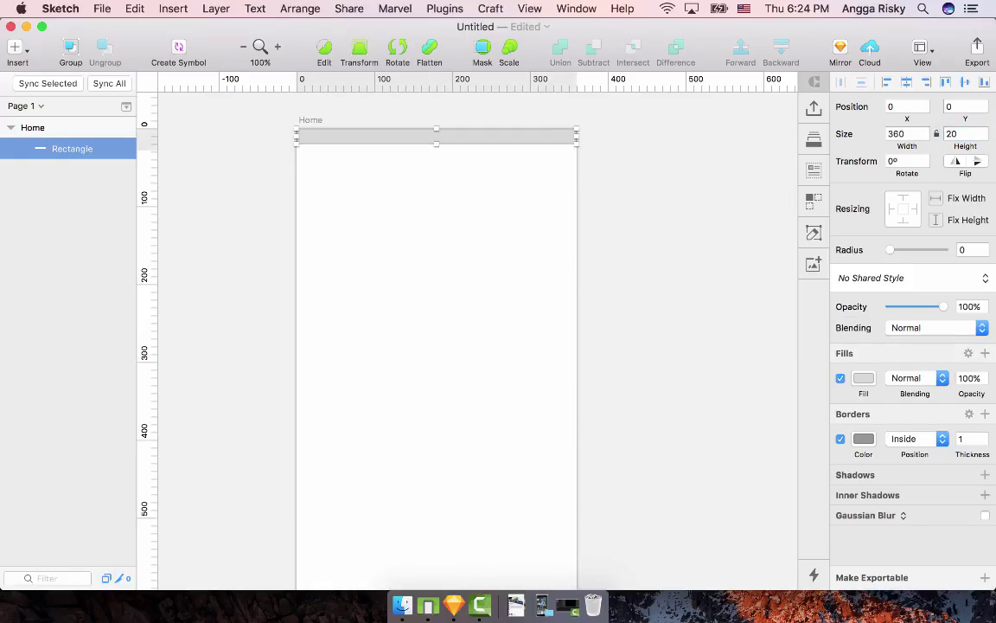
Step: Group the top bar rectangle and name the group statusbar
{"action": "key", "text": "super+g"}
{"action": "key", "text": "super+r"}
{"action": "type", "text": "s"}
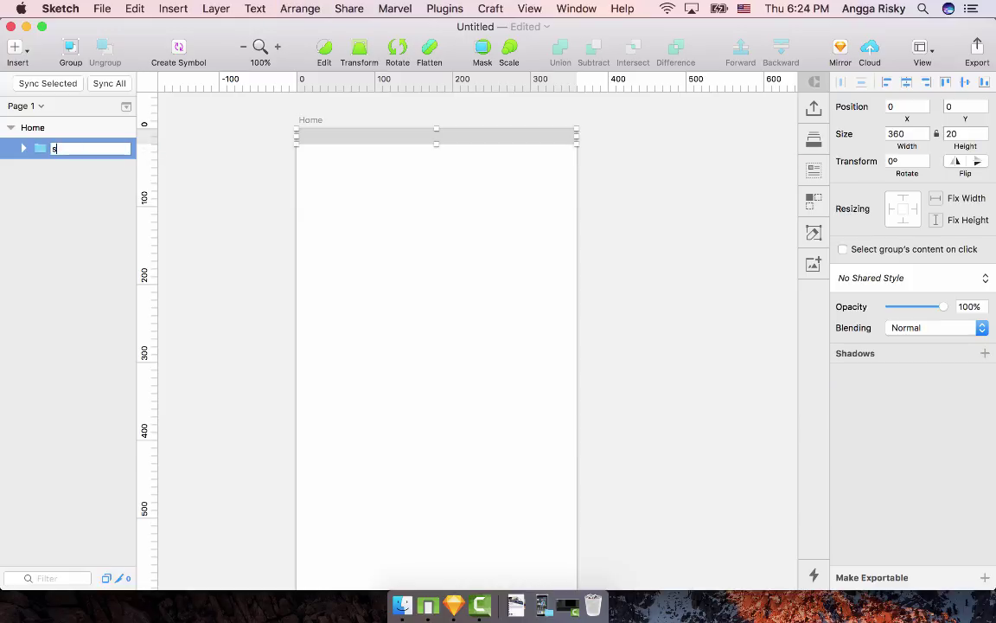
{"action": "type", "text": "tatusbar"}
{"action": "key", "text": "Return"}
Step: Turn off the border of the rectangle inside statusbar and set its fill to the light grey global color EAEAEA
{"action": "key", "text": "Return"}
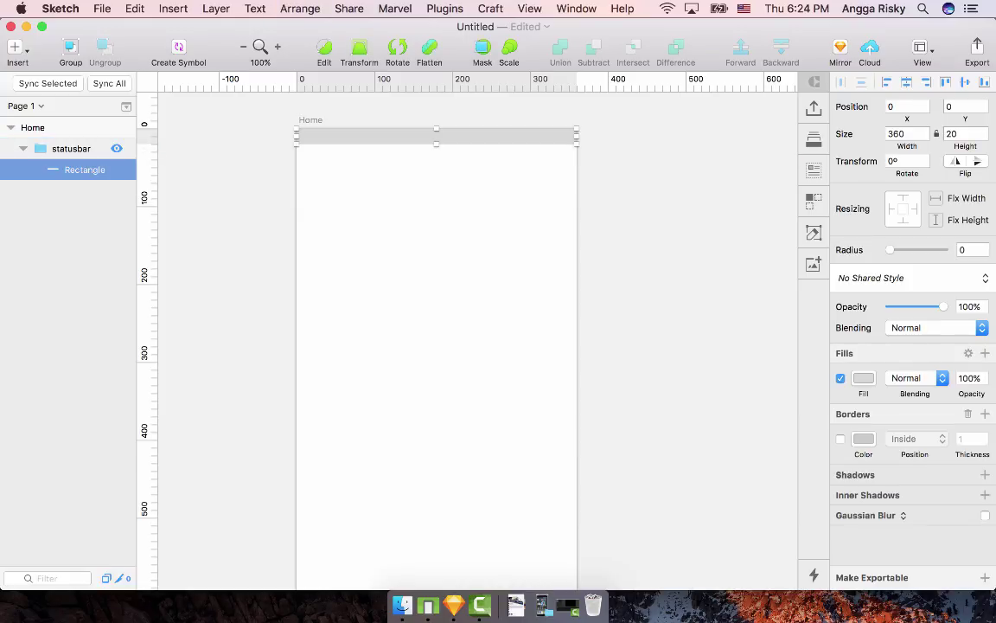
{"action": "left_click", "coordinate": [863, 378]}
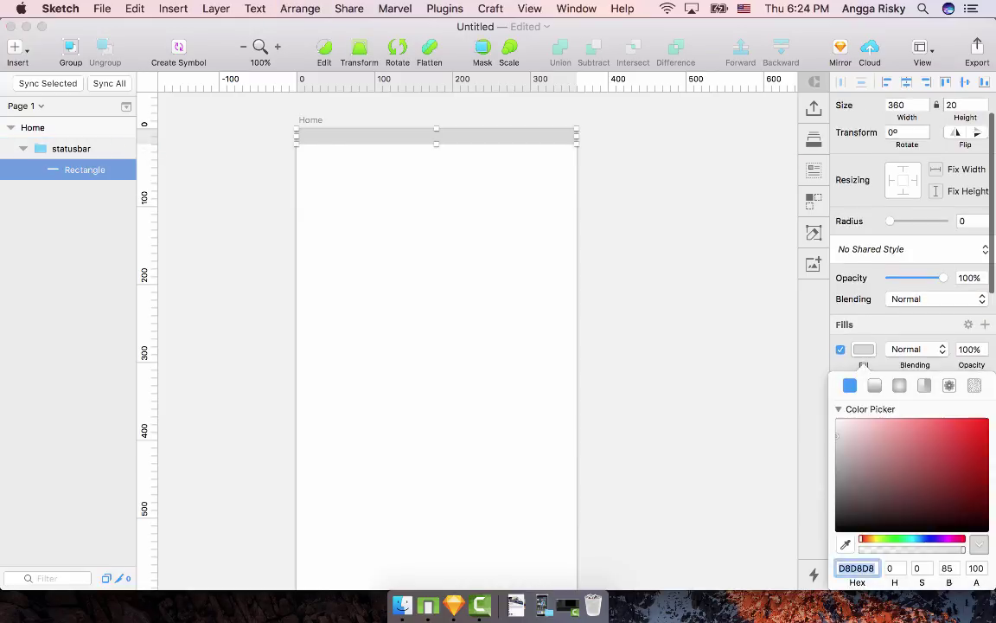
{"action": "left_click", "coordinate": [943, 557]}
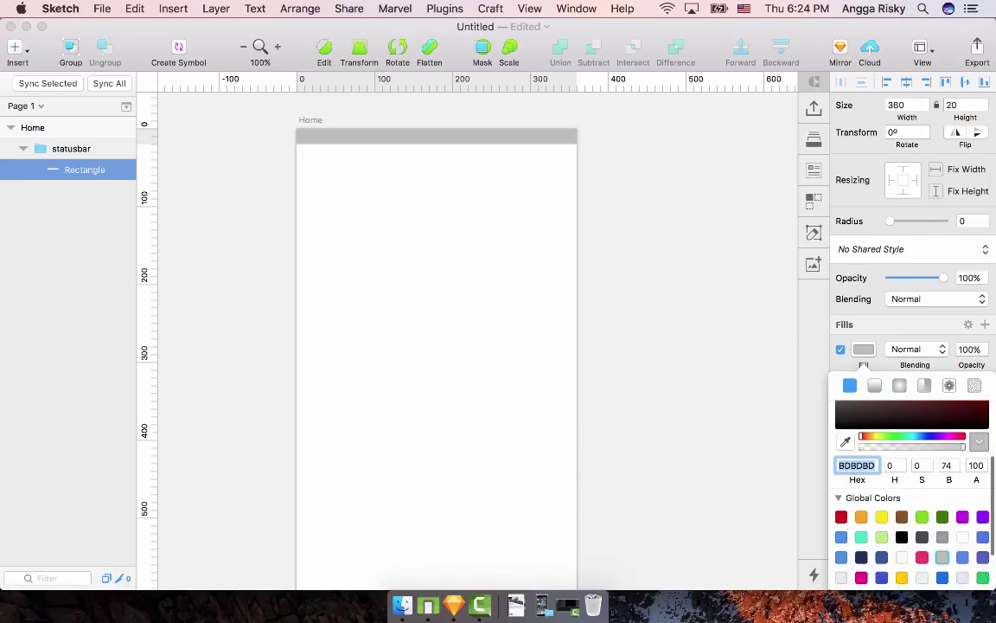
{"action": "scroll", "coordinate": [943, 557], "scroll_direction": "down", "scroll_amount": 5}
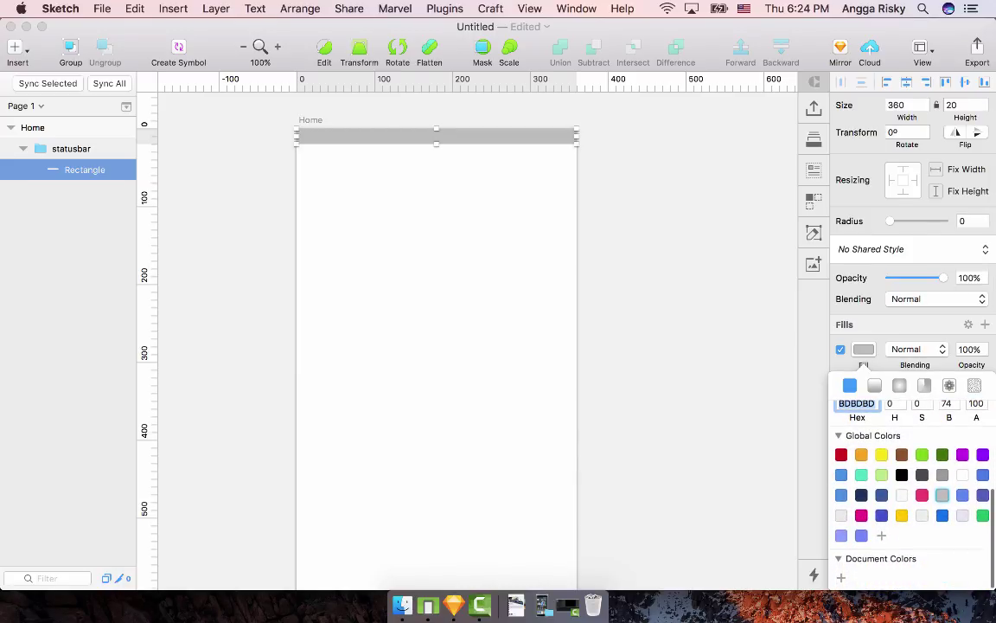
{"action": "left_click", "coordinate": [842, 516]}
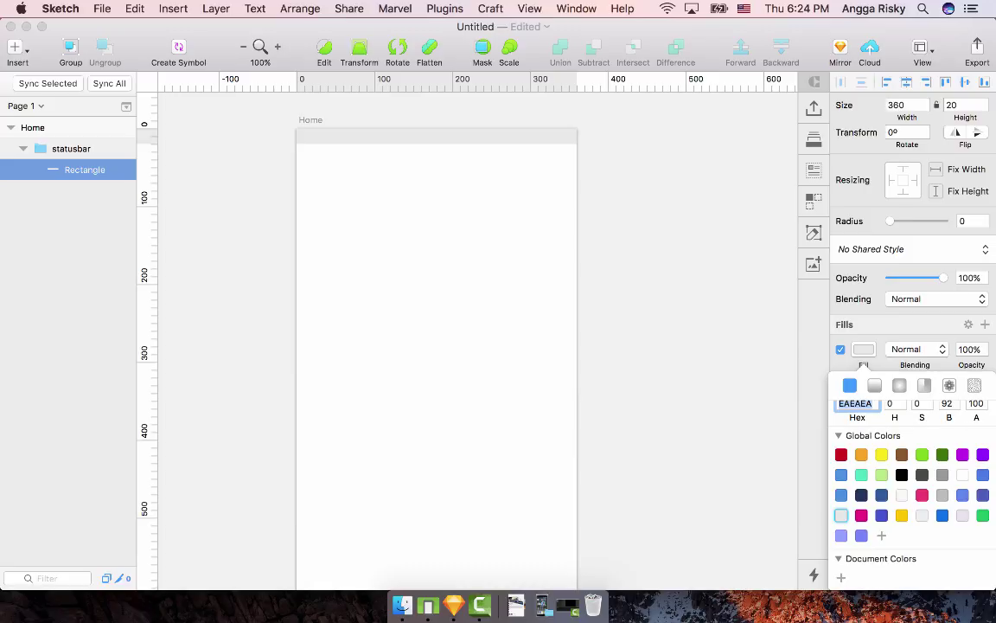
{"action": "left_click", "coordinate": [684, 328]}
{"action": "left_click", "coordinate": [683, 328]}
{"action": "scroll", "coordinate": [658, 302], "scroll_direction": "down", "scroll_amount": 3}
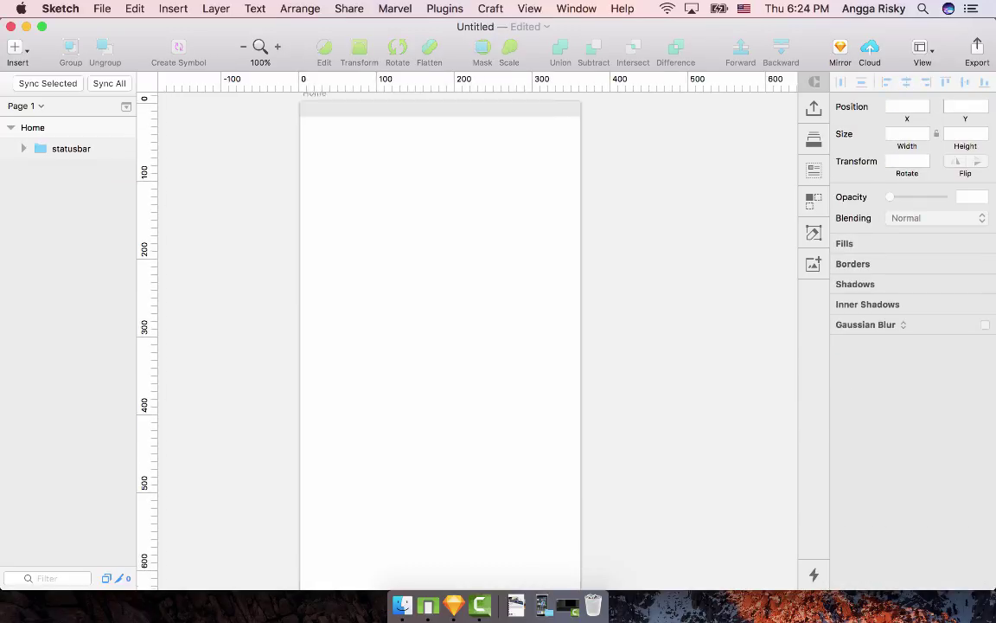
{"action": "scroll", "coordinate": [657, 303], "scroll_direction": "up", "scroll_amount": 3}
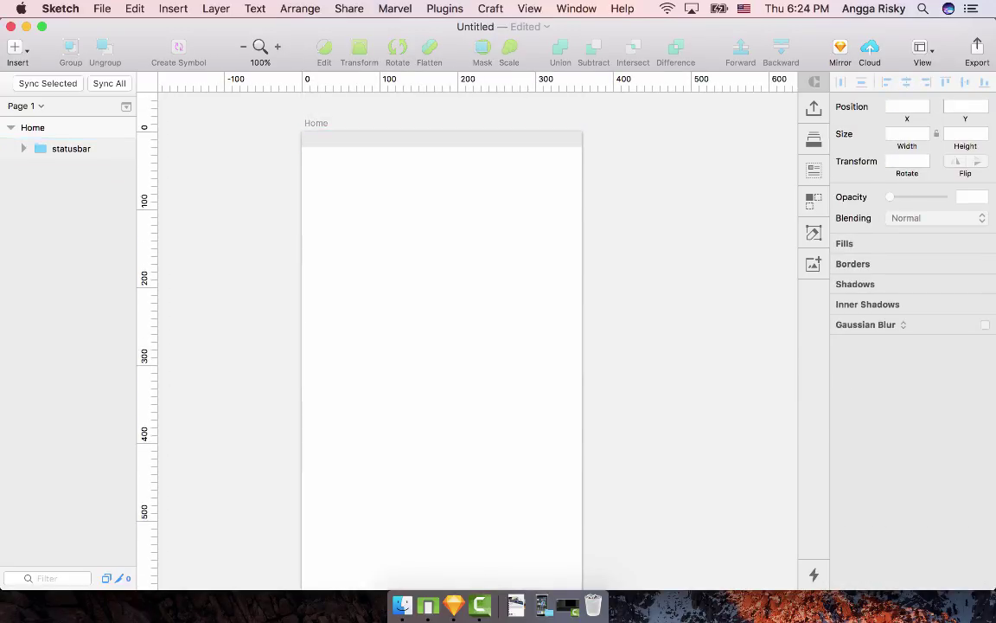
{"action": "scroll", "coordinate": [478, 340], "scroll_direction": "down", "scroll_amount": 3}
{"action": "scroll", "coordinate": [477, 340], "scroll_direction": "up", "scroll_amount": 4}
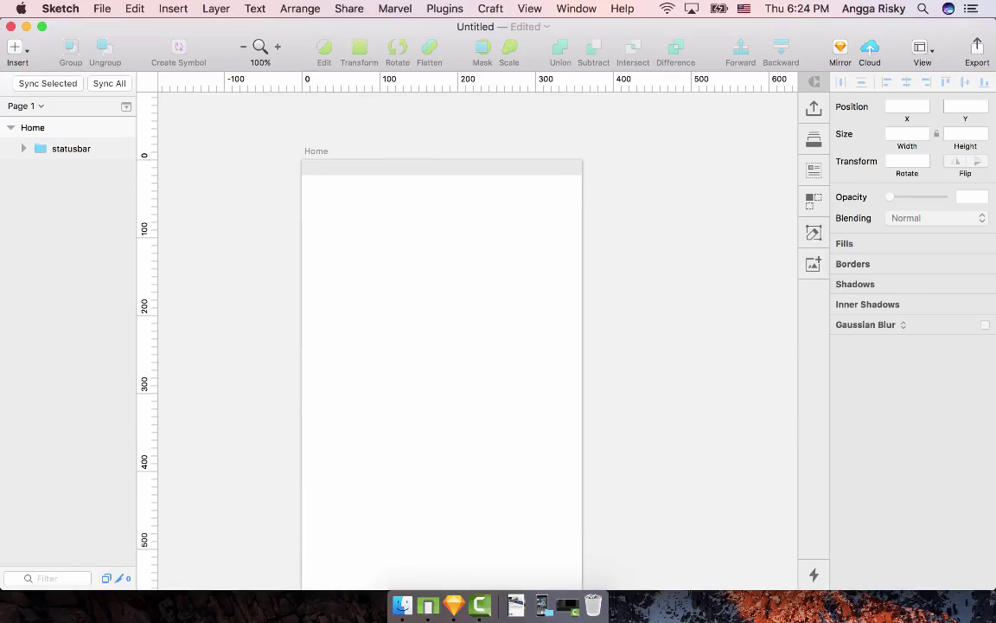
{"action": "scroll", "coordinate": [477, 341], "scroll_direction": "down", "scroll_amount": 3}
{"action": "scroll", "coordinate": [477, 341], "scroll_direction": "left", "scroll_amount": 1}
{"action": "scroll", "coordinate": [478, 341], "scroll_direction": "up", "scroll_amount": 2}
{"action": "scroll", "coordinate": [477, 341], "scroll_direction": "right", "scroll_amount": 1}
{"action": "scroll", "coordinate": [478, 341], "scroll_direction": "down", "scroll_amount": 1}
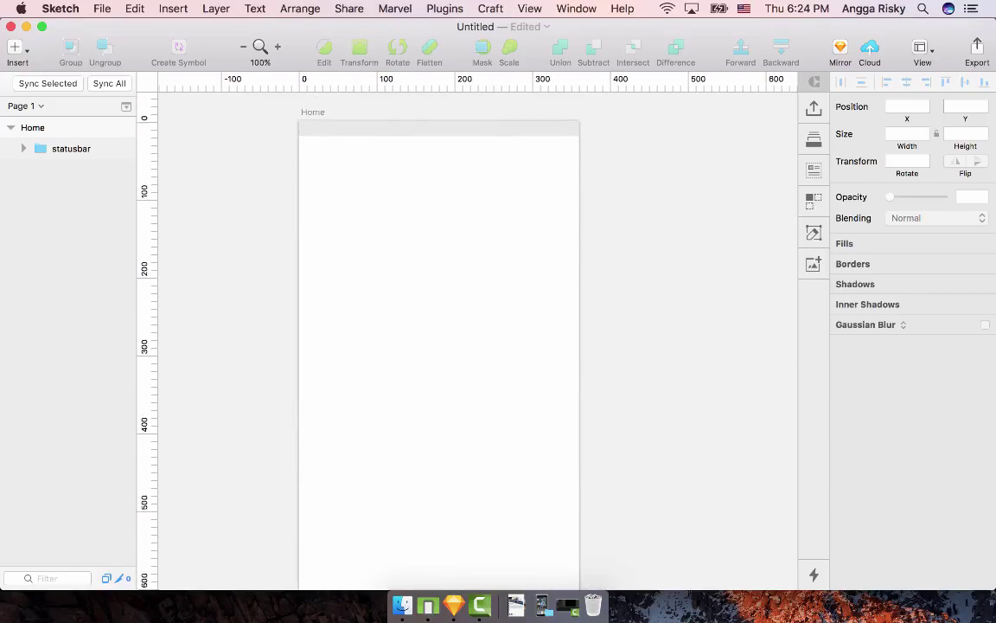
{"action": "scroll", "coordinate": [441, 346], "scroll_direction": "up", "scroll_amount": 2}
{"action": "scroll", "coordinate": [441, 346], "scroll_direction": "left", "scroll_amount": 1}
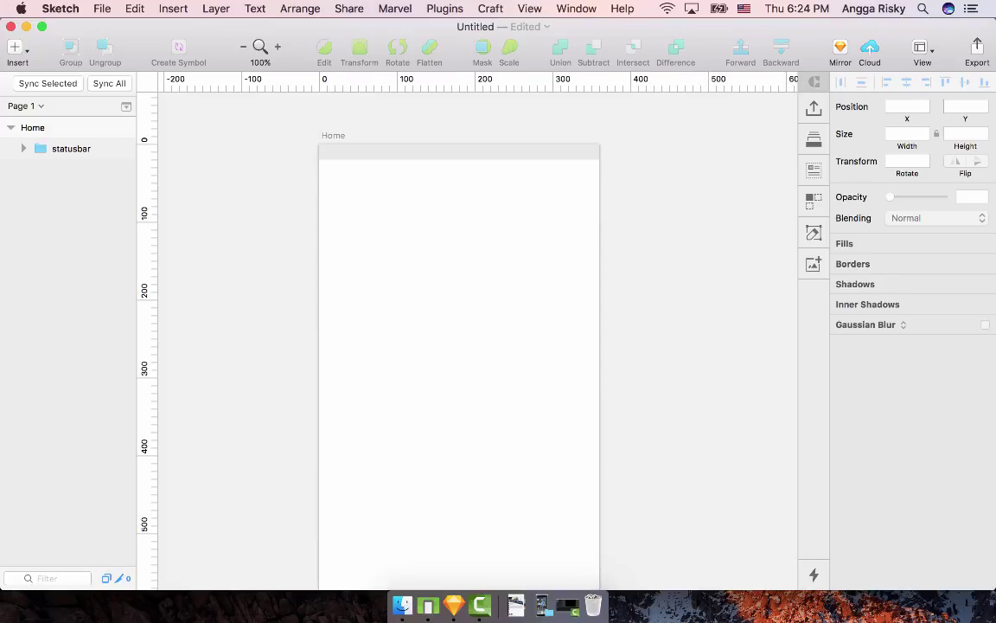
{"action": "scroll", "coordinate": [442, 346], "scroll_direction": "right", "scroll_amount": 1}
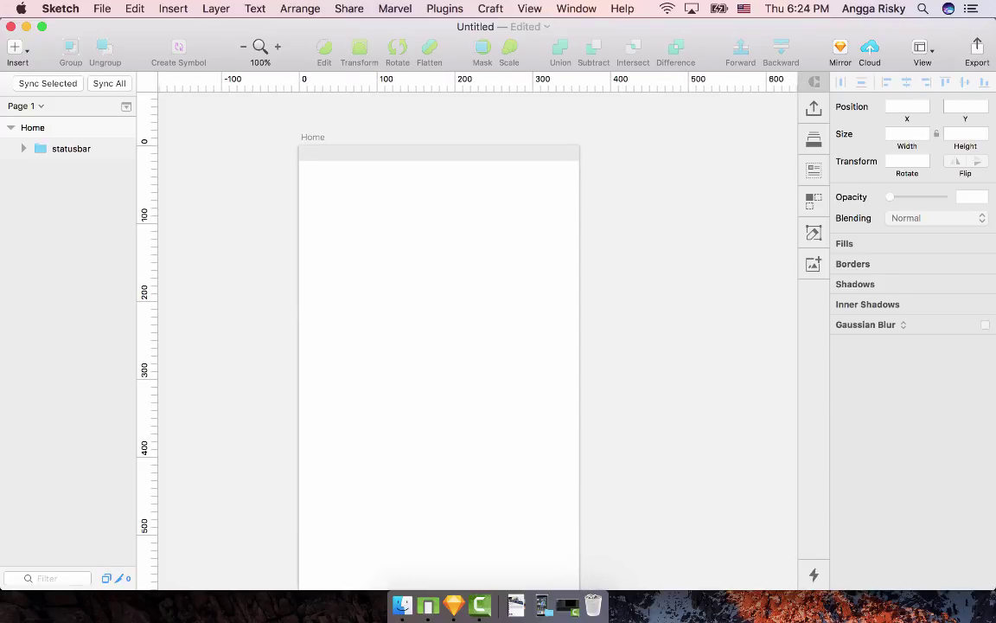
Step: Enable a background color on the Home artboard and set it to FAFAFA
{"action": "left_click", "coordinate": [33, 128]}
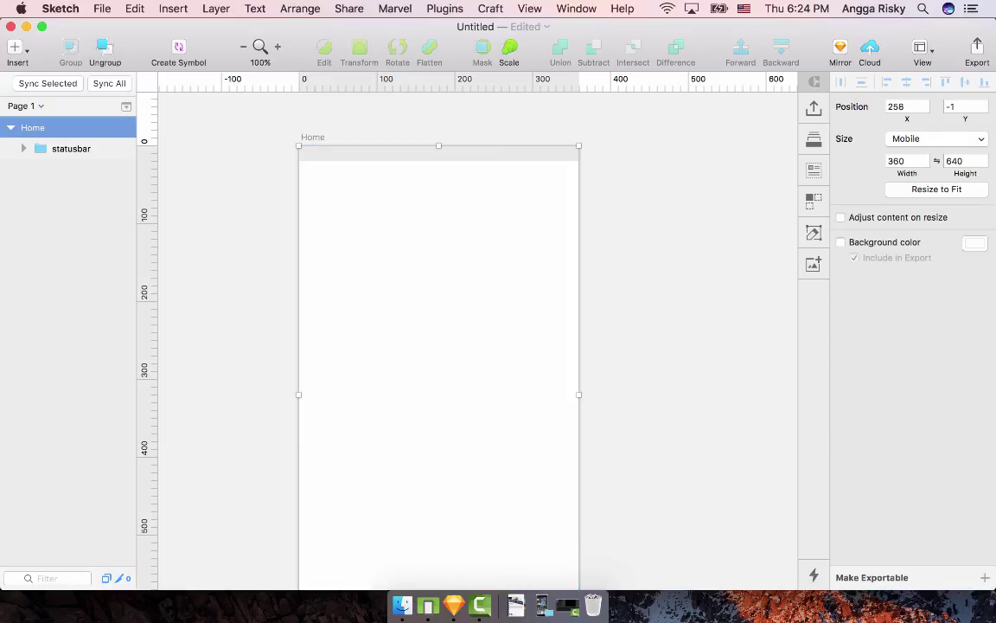
{"action": "left_click", "coordinate": [840, 242]}
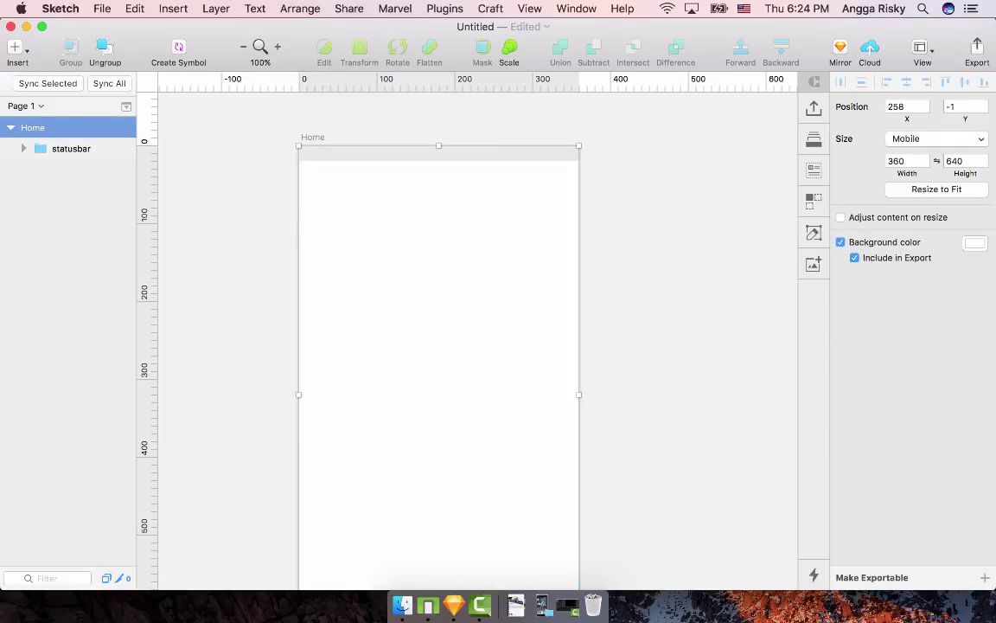
{"action": "left_click", "coordinate": [974, 243]}
{"action": "type", "text": "FAFAFA"}
{"action": "key", "text": "Return"}
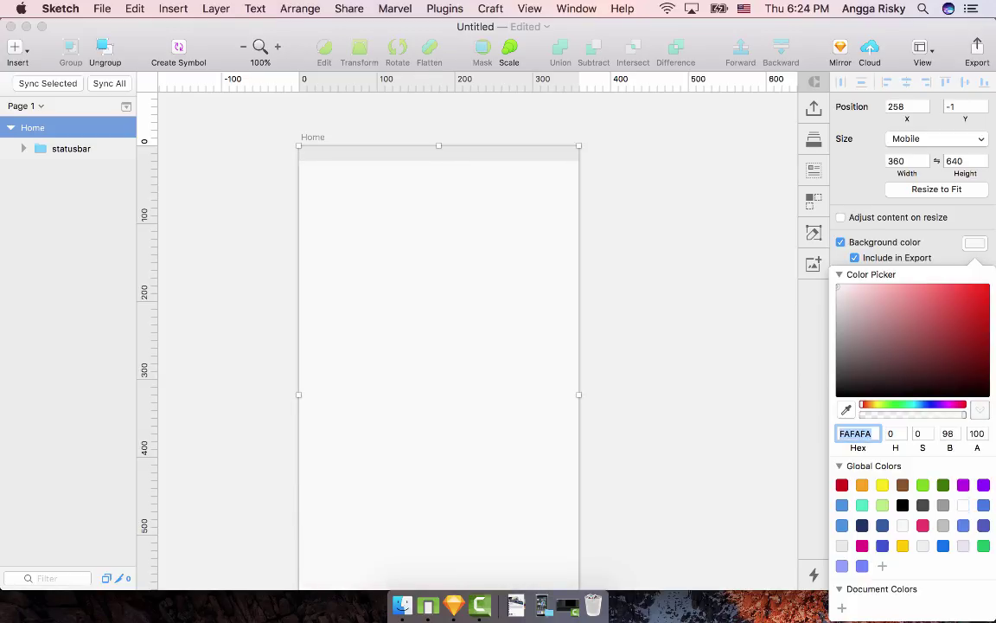
{"action": "key", "text": "Escape"}
{"action": "key", "text": "Escape"}
Step: Draw a rounded rectangle about 345 × 195 px just below the status bar and extend it to the artboard's right edge
{"action": "scroll", "coordinate": [478, 341], "scroll_direction": "down", "scroll_amount": 2}
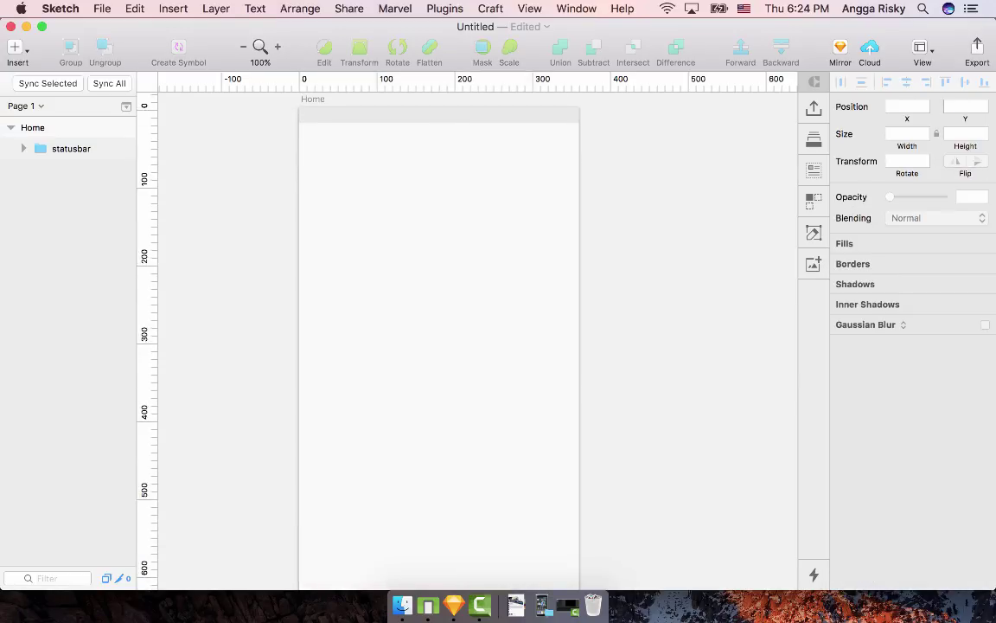
{"action": "scroll", "coordinate": [478, 340], "scroll_direction": "up", "scroll_amount": 4}
{"action": "scroll", "coordinate": [467, 346], "scroll_direction": "down", "scroll_amount": 2}
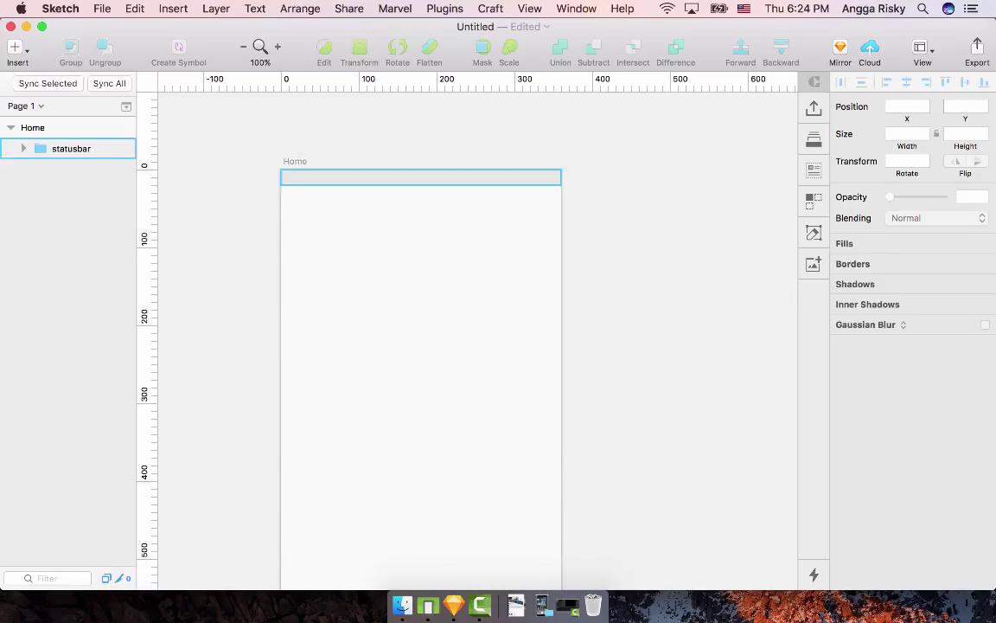
{"action": "scroll", "coordinate": [467, 345], "scroll_direction": "up", "scroll_amount": 1}
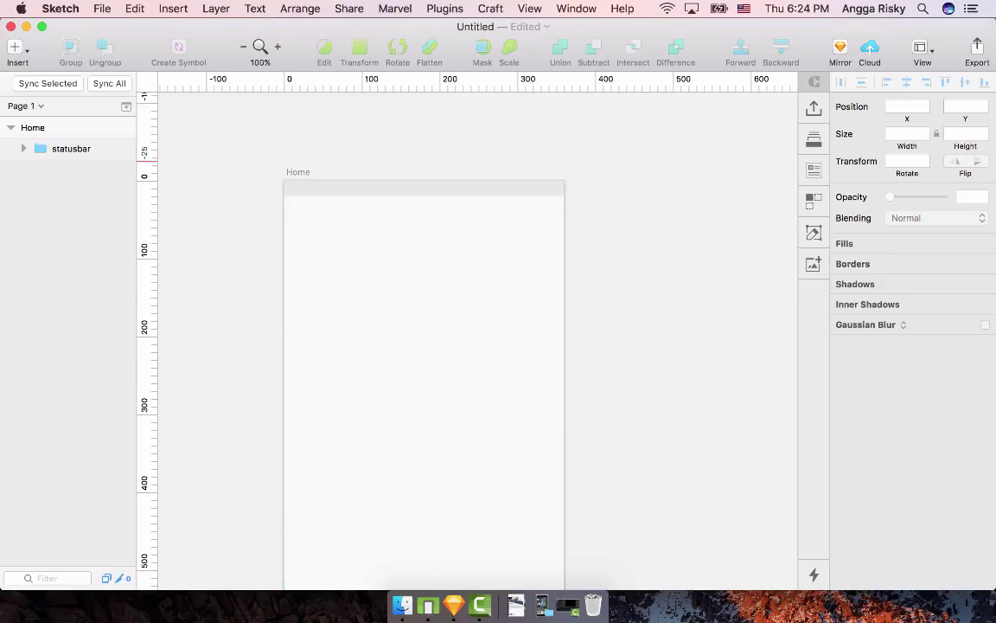
{"action": "mouse_move", "coordinate": [296, 213]}
{"action": "left_mouse_down"}
{"action": "mouse_move", "coordinate": [334, 234]}
{"action": "mouse_move", "coordinate": [405, 310]}
{"action": "mouse_move", "coordinate": [424, 364]}
{"action": "left_mouse_up"}
{"action": "left_click_drag", "start_coordinate": [424, 287], "coordinate": [562, 287]}
{"action": "left_click", "coordinate": [290, 289]}
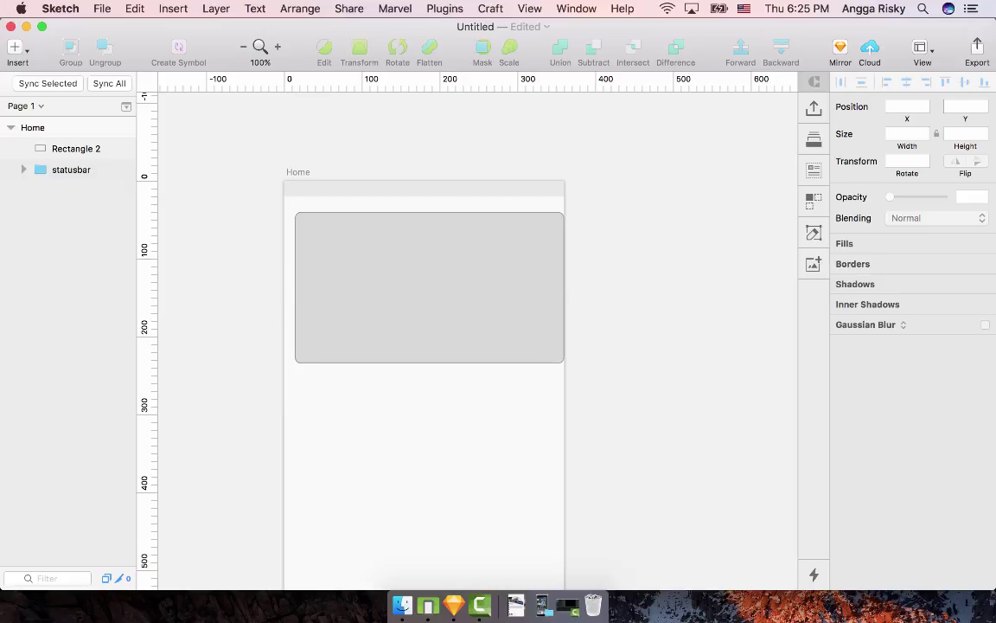
Step: Extend the rounded rectangle to the artboard's left edge so it is 360 px wide, and remove its border
{"action": "left_click", "coordinate": [316, 288]}
{"action": "left_click_drag", "start_coordinate": [295, 287], "coordinate": [283, 287]}
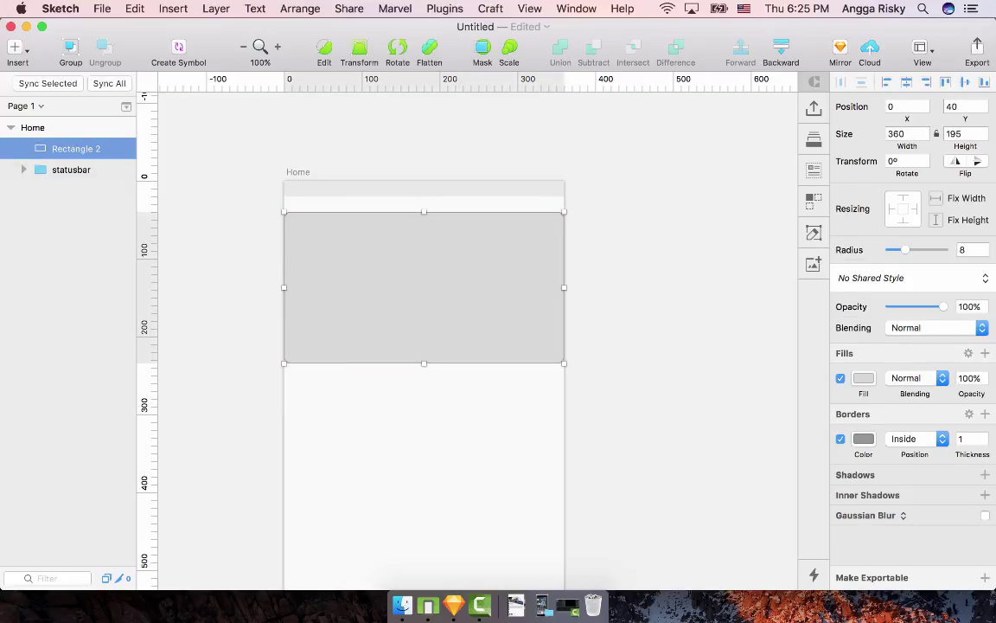
{"action": "left_click", "coordinate": [840, 439]}
{"action": "left_click", "coordinate": [969, 414]}
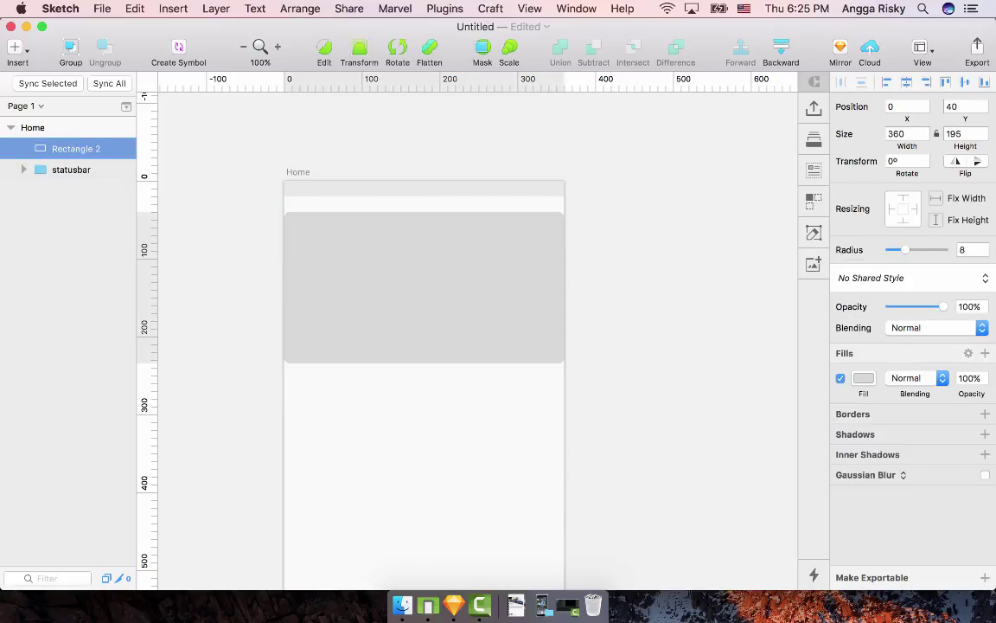
Step: Halve the rectangle's width, subtract 16 px and a further 8 px, to make it 156 px wide
{"action": "left_click", "coordinate": [910, 134]}
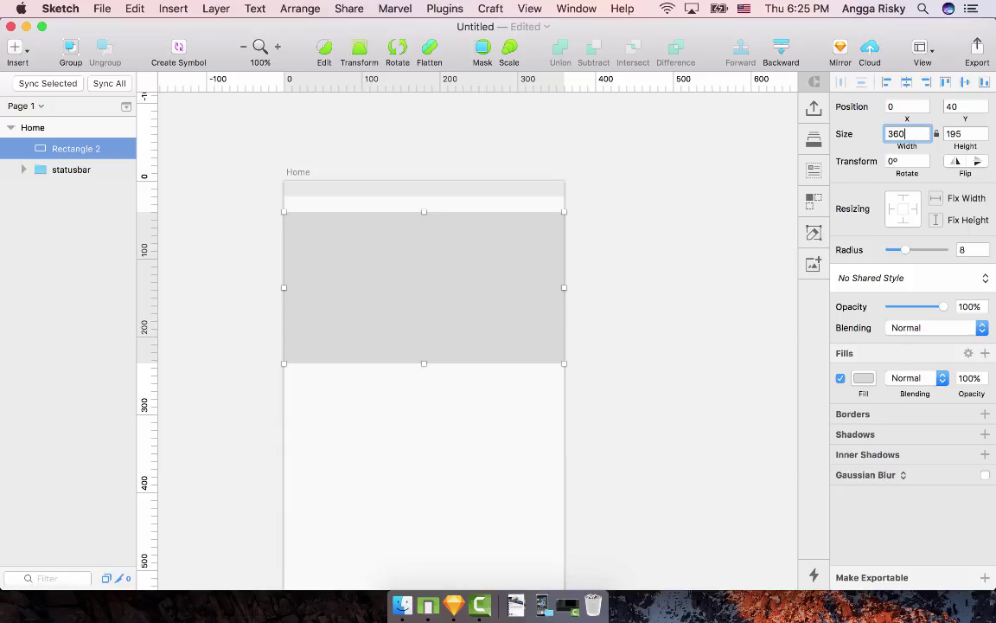
{"action": "type", "text": "/2"}
{"action": "key", "text": "Return"}
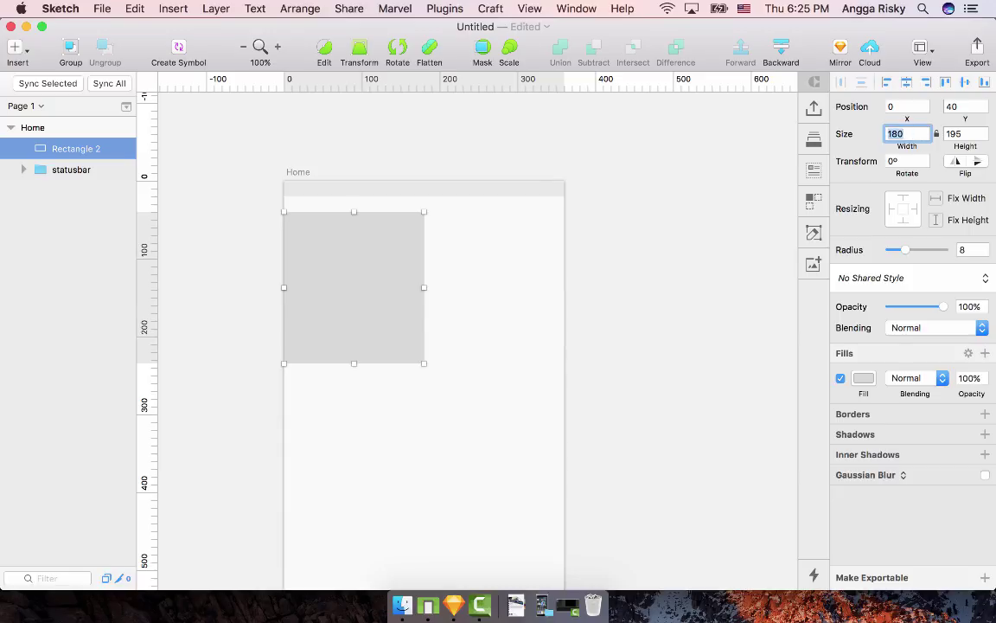
{"action": "left_click", "coordinate": [906, 134]}
{"action": "type", "text": "-16"}
{"action": "key", "text": "Return"}
{"action": "left_click", "coordinate": [921, 134]}
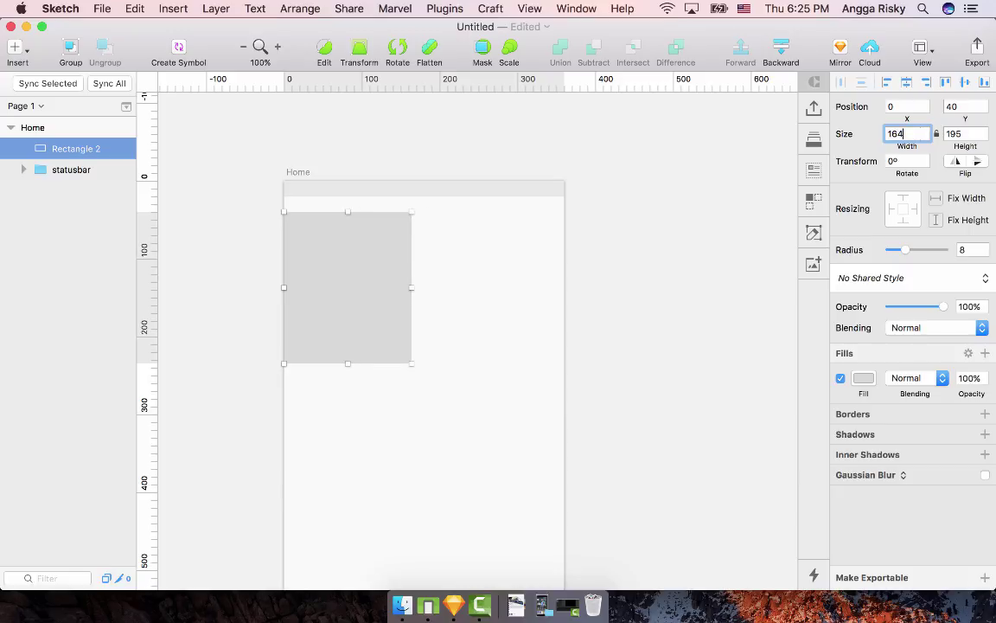
{"action": "type", "text": "-8"}
{"action": "key", "text": "Return"}
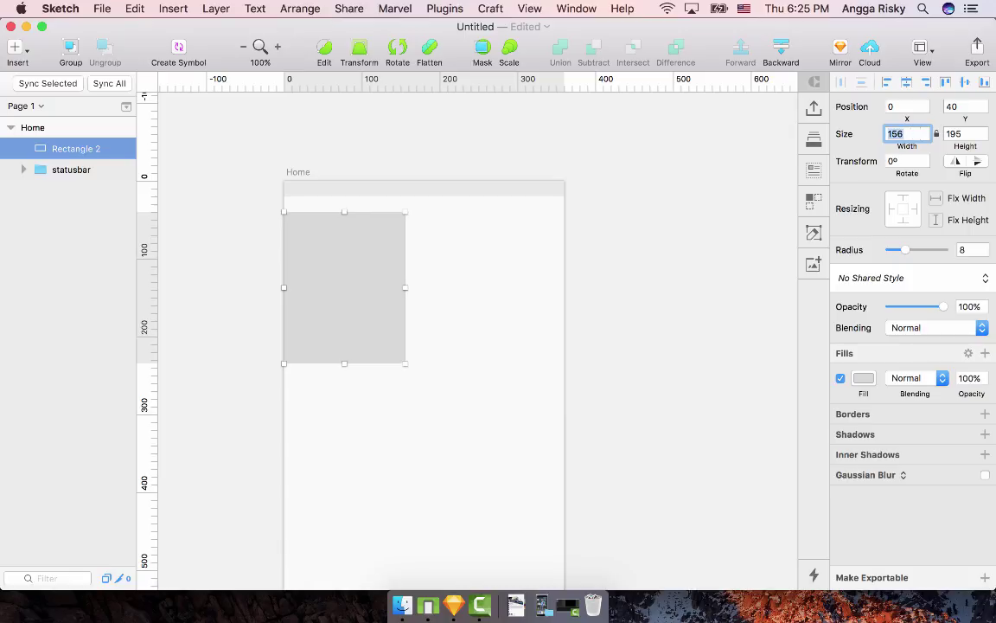
Step: Move the rectangle to X 16 and Y 36, leaving a 16 px margin from the artboard's left edge and the status bar
{"action": "key", "text": "Up"}
{"action": "key", "text": "Up"}
{"action": "key", "text": "Up"}
{"action": "key", "text": "Up"}
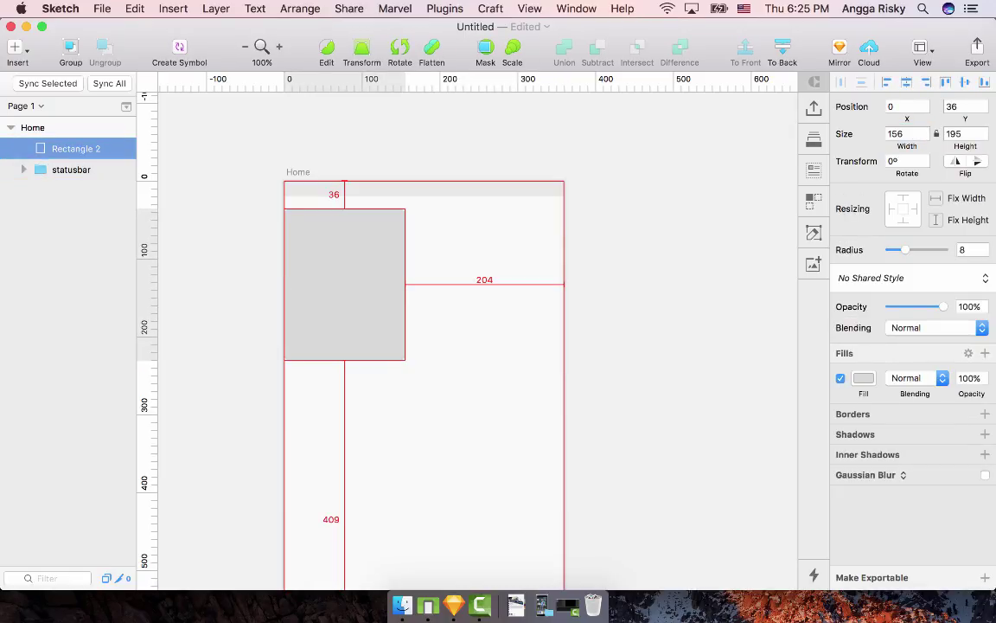
{"action": "key", "text": "shift+Right"}
{"action": "key", "text": "shift+Right"}
{"action": "key", "text": "Left"}
{"action": "key", "text": "Left"}
{"action": "key", "text": "Left"}
{"action": "key", "text": "Left"}
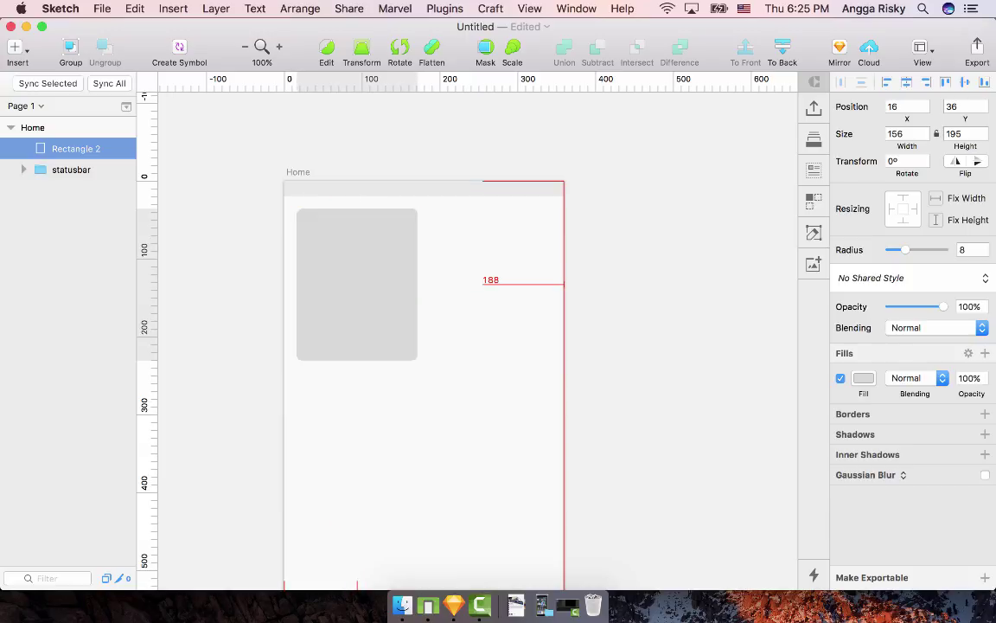
Step: Duplicate the card beside the original and place the copy at X 188, 16 px from both the original and the artboard's right edge
{"action": "left_click_drag", "start_coordinate": [357, 284], "coordinate": [485, 285]}
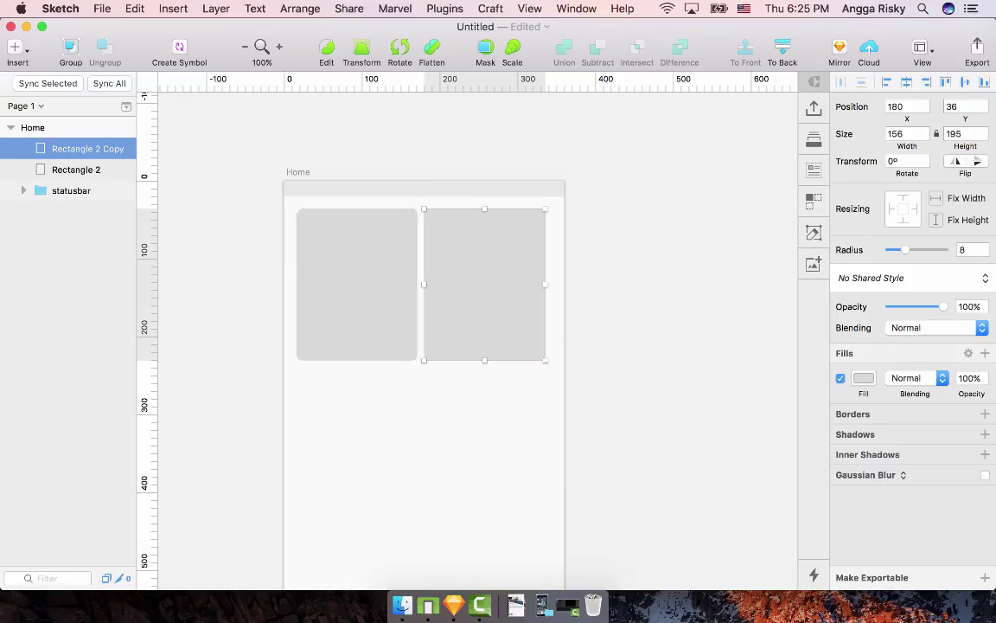
{"action": "key", "text": "shift+Right"}
{"action": "key", "text": "shift+Right"}
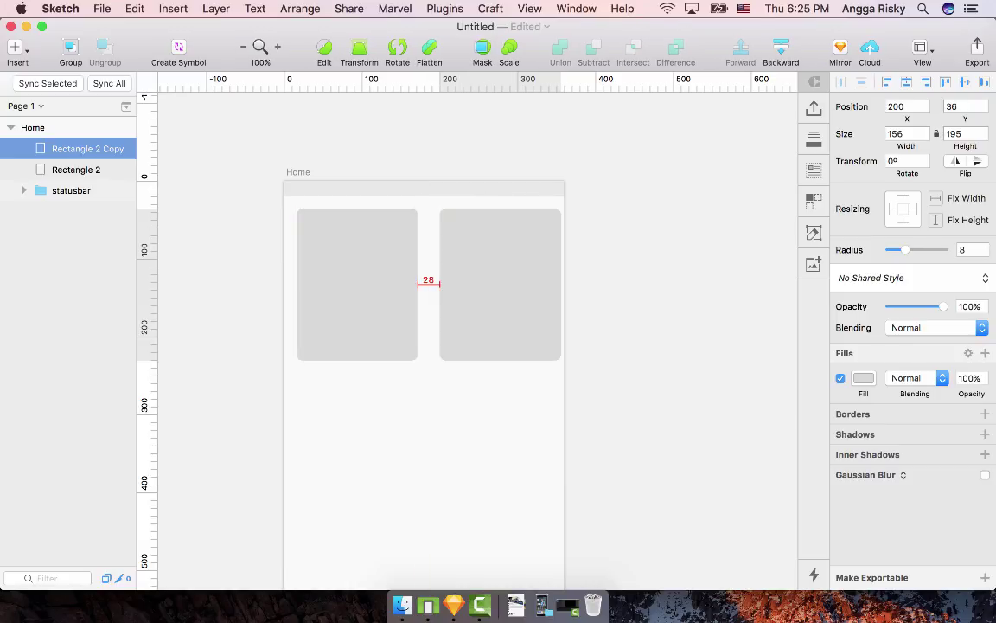
{"action": "key", "text": "Escape"}
{"action": "left_click", "coordinate": [496, 285]}
{"action": "key", "text": "shift+Left"}
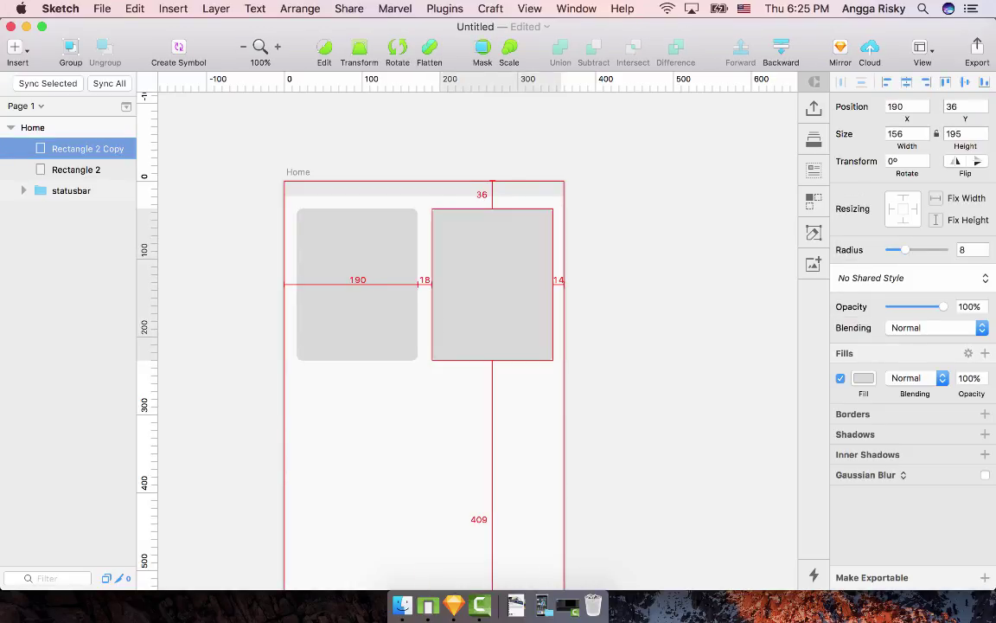
{"action": "key", "text": "Left"}
{"action": "key", "text": "Left"}
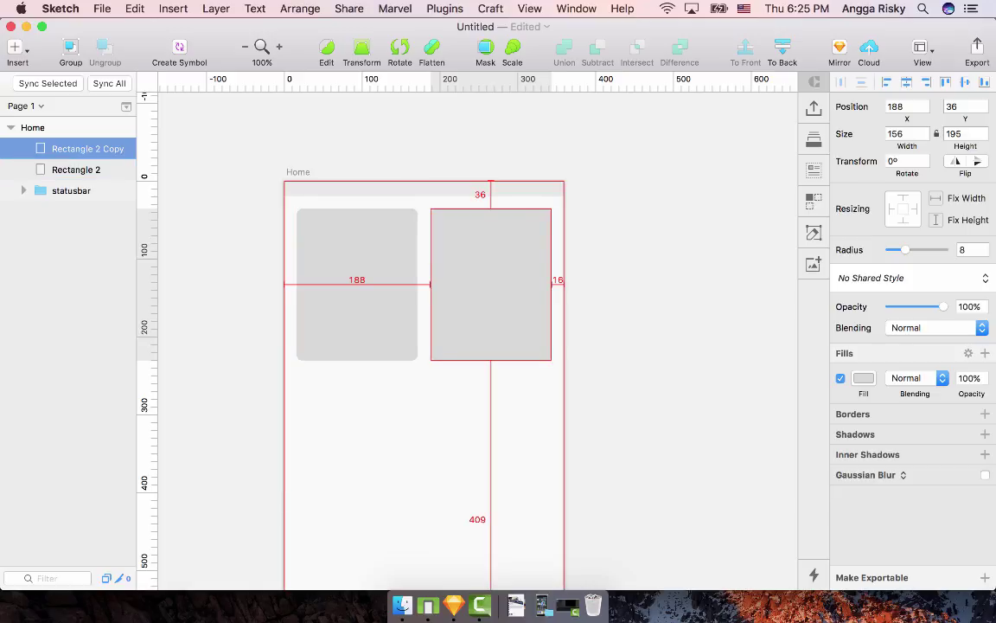
Step: Delete the duplicated card on the right side of the artboard
{"action": "scroll", "coordinate": [491, 284], "scroll_direction": "down", "scroll_amount": 5}
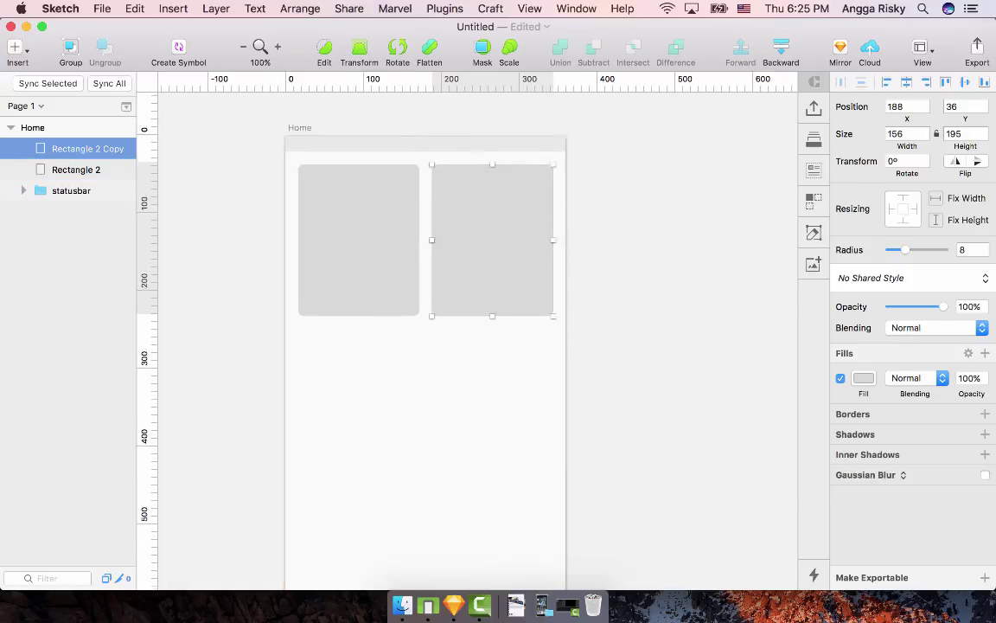
{"action": "scroll", "coordinate": [491, 285], "scroll_direction": "up", "scroll_amount": 1}
{"action": "key", "text": "Escape"}
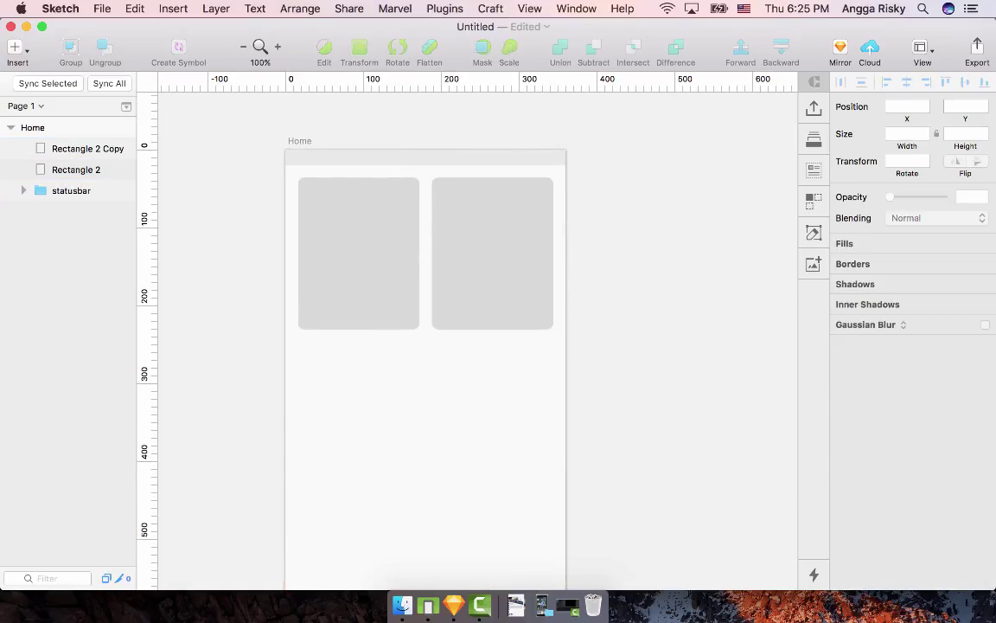
{"action": "scroll", "coordinate": [493, 259], "scroll_direction": "down", "scroll_amount": 1}
{"action": "scroll", "coordinate": [493, 259], "scroll_direction": "up", "scroll_amount": 1}
{"action": "left_click", "coordinate": [493, 259]}
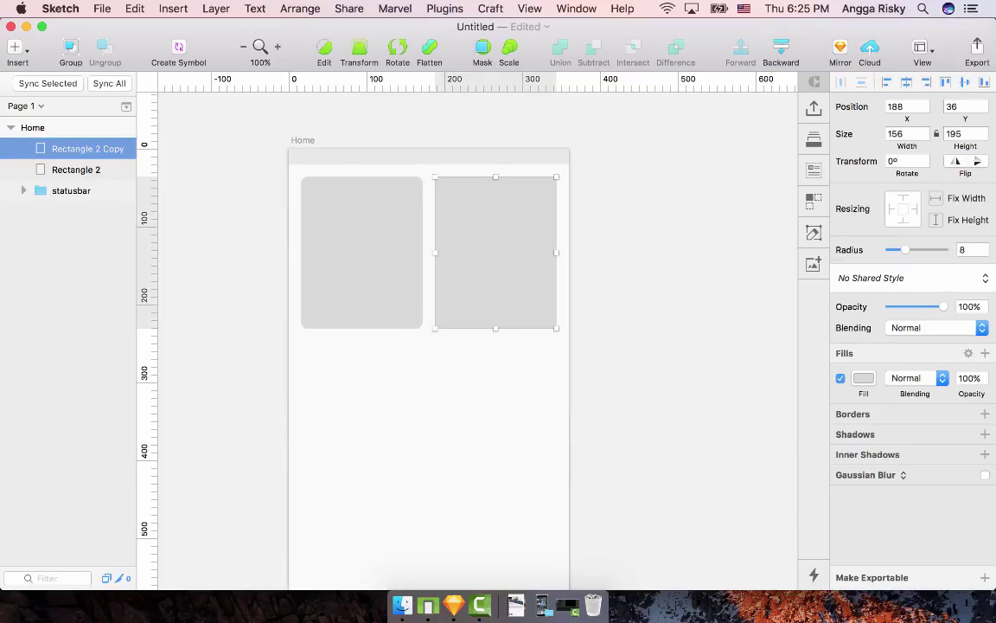
{"action": "key", "text": "BackSpace"}
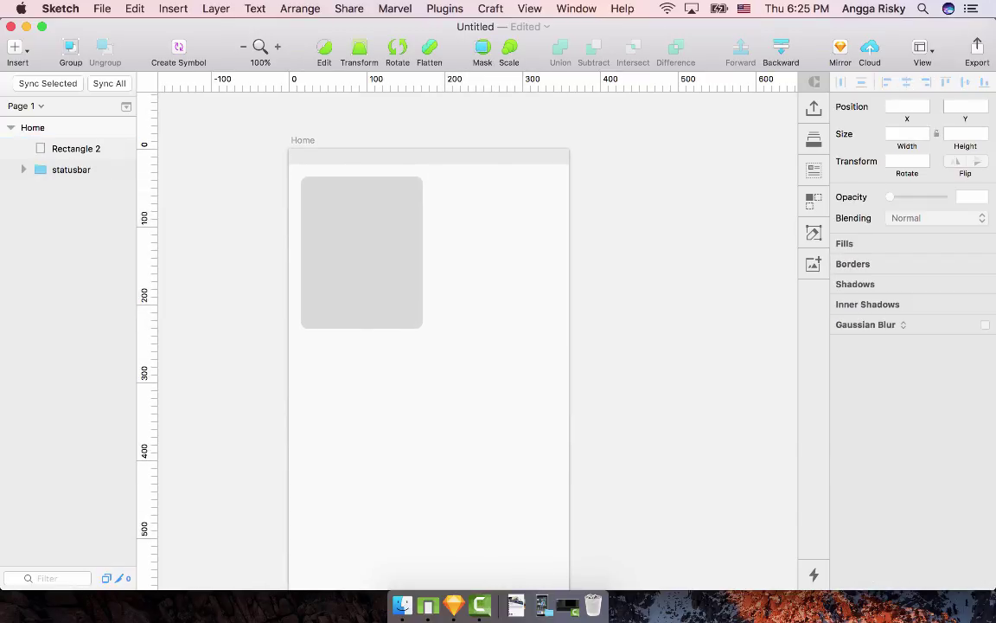
Step: Rename the remaining card rectangle bg, group it, and name the group item1
{"action": "left_click", "coordinate": [78, 149]}
{"action": "double_click", "coordinate": [78, 149]}
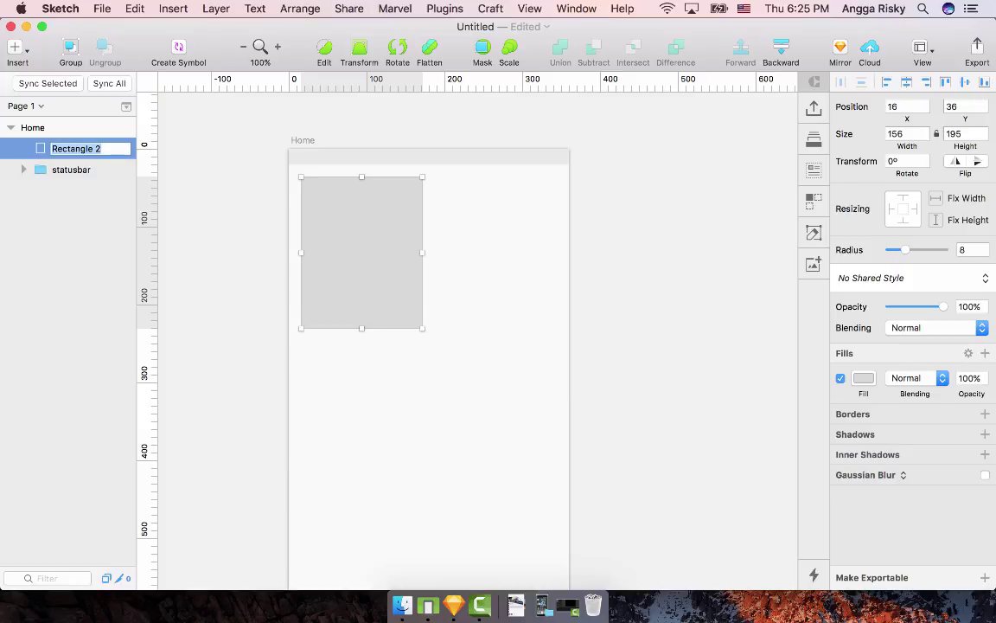
{"action": "type", "text": "bg"}
{"action": "key", "text": "Return"}
{"action": "key", "text": "super+g"}
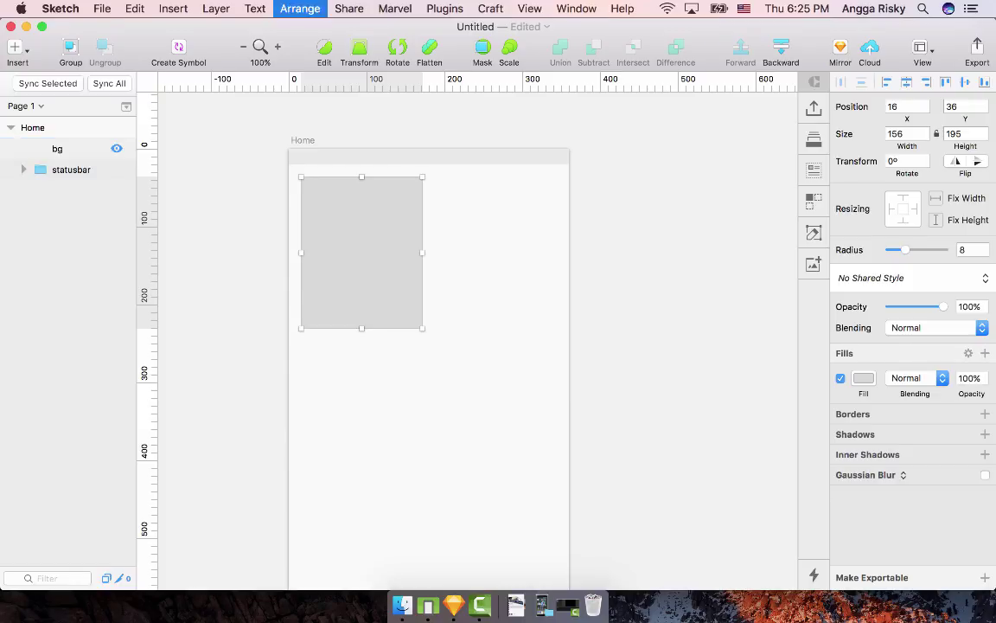
{"action": "key", "text": "super+r"}
{"action": "type", "text": "item"}
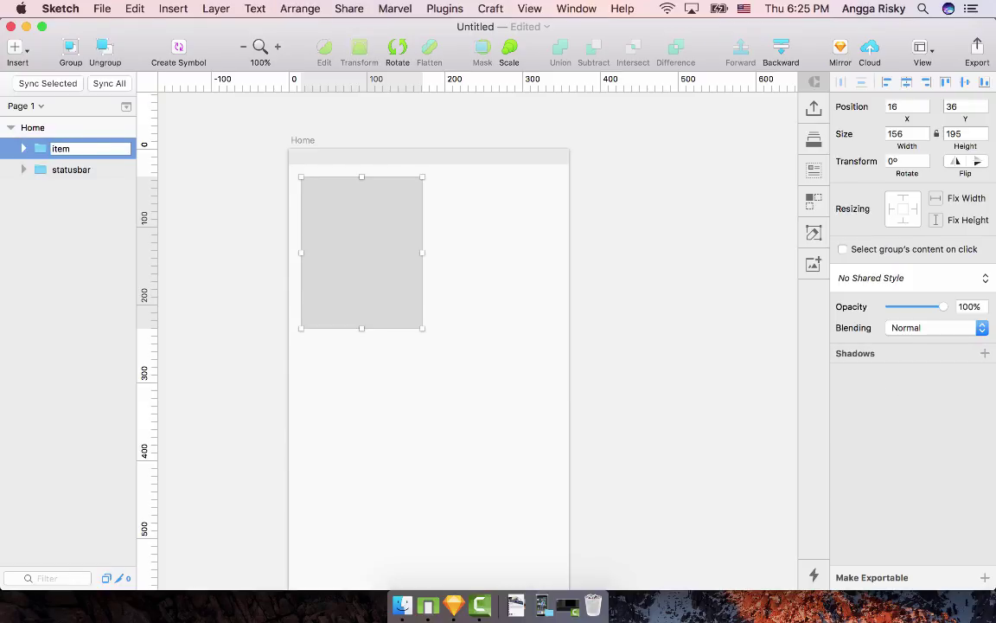
{"action": "type", "text": "1"}
{"action": "key", "text": "Return"}
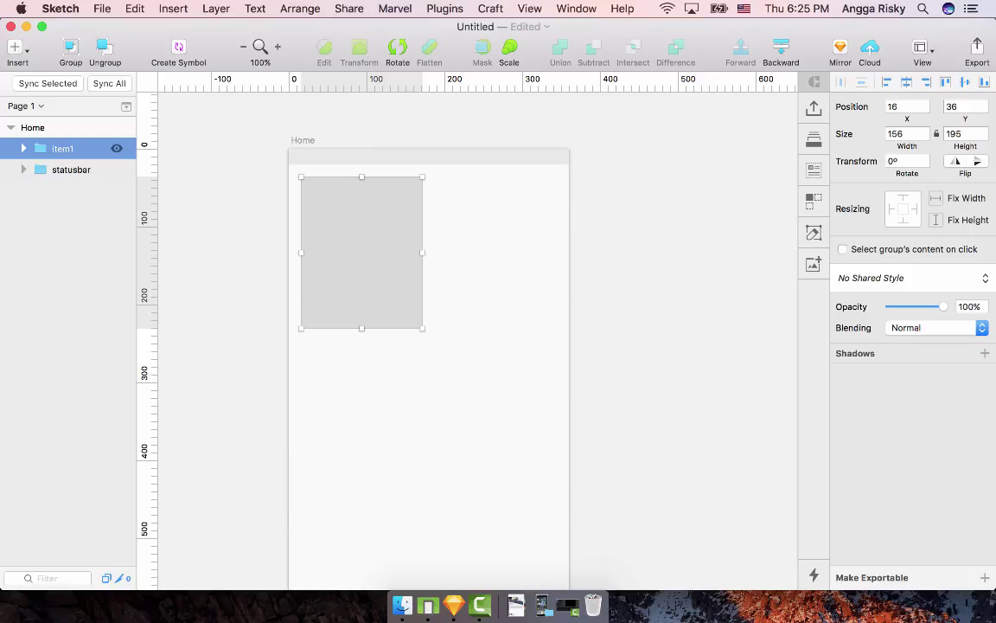
Step: Add the text Sunny inside the item1 group, just below the card
{"action": "scroll", "coordinate": [428, 345], "scroll_direction": "down", "scroll_amount": 2}
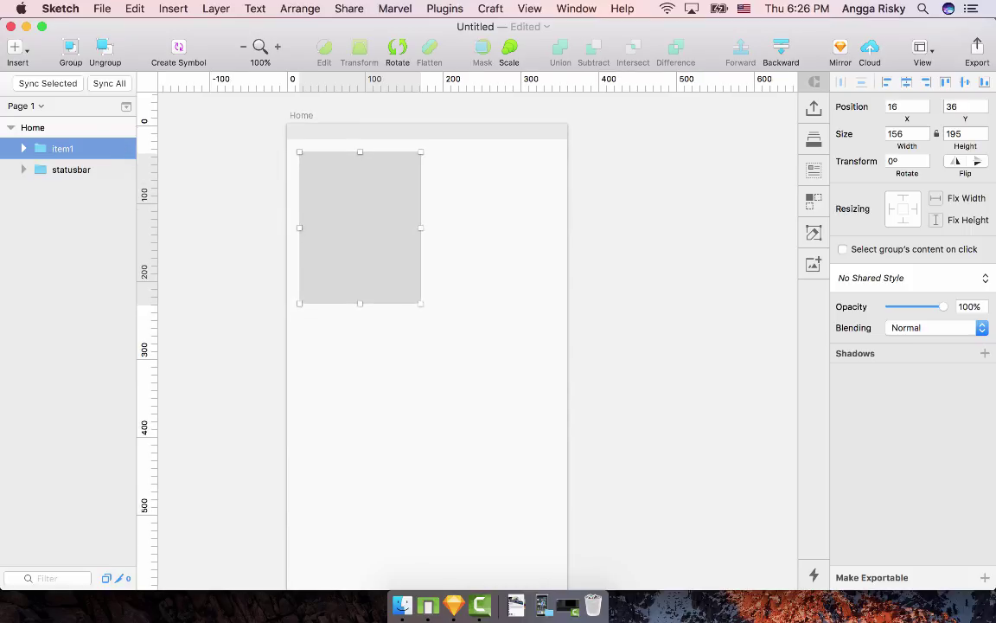
{"action": "scroll", "coordinate": [467, 346], "scroll_direction": "right", "scroll_amount": 3}
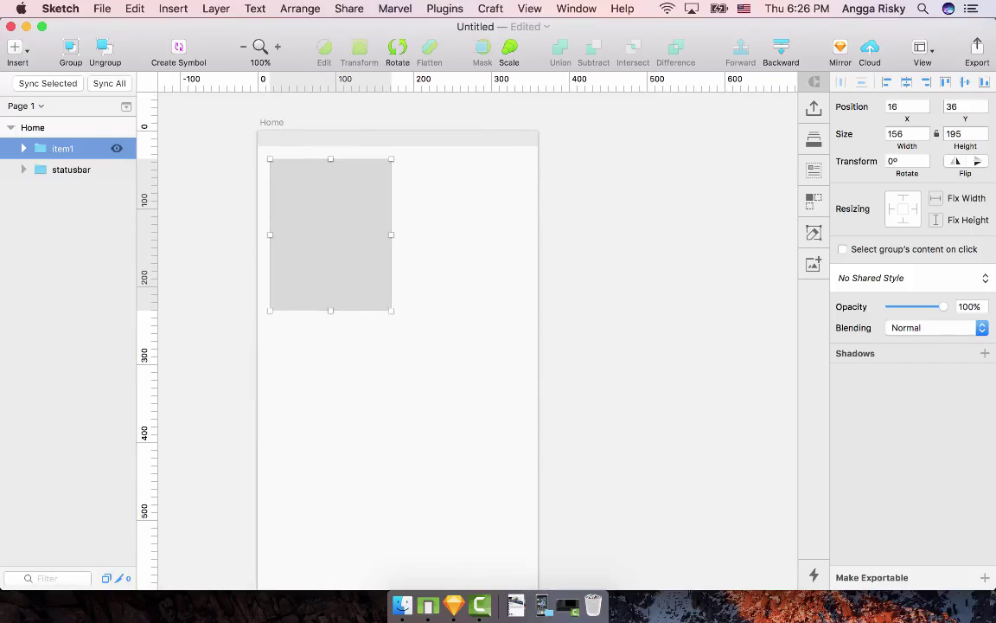
{"action": "left_click", "coordinate": [23, 149]}
{"action": "left_click", "coordinate": [71, 169]}
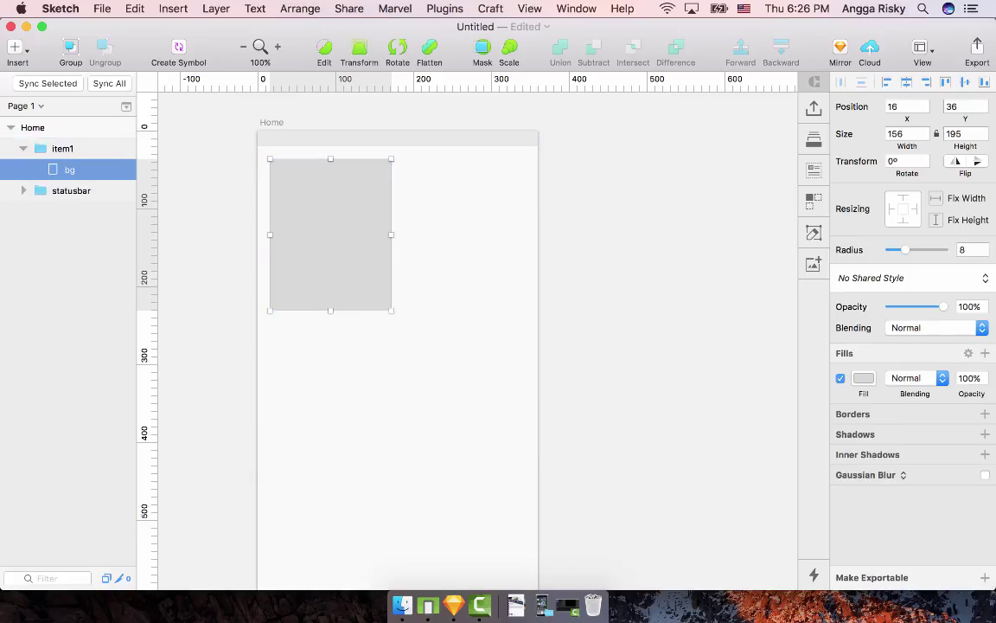
{"action": "key", "text": "t"}
{"action": "left_click", "coordinate": [247, 324]}
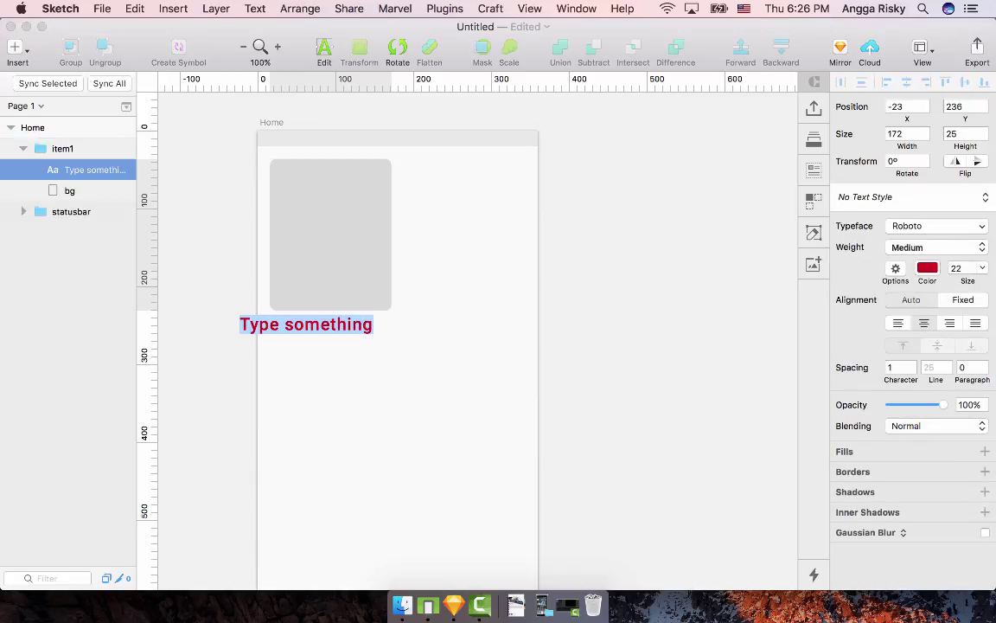
{"action": "type", "text": "Sunny"}
{"action": "key", "text": "Escape"}
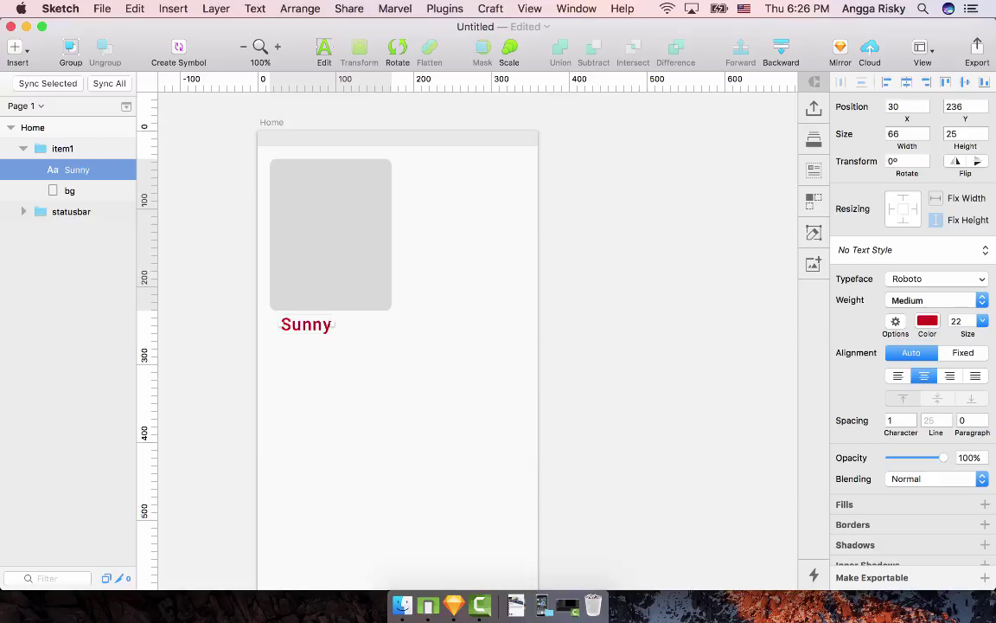
Step: Reset the Sunny text's character spacing to auto and set its font to Regular weight, size 18
{"action": "left_click", "coordinate": [897, 420]}
{"action": "key", "text": "BackSpace"}
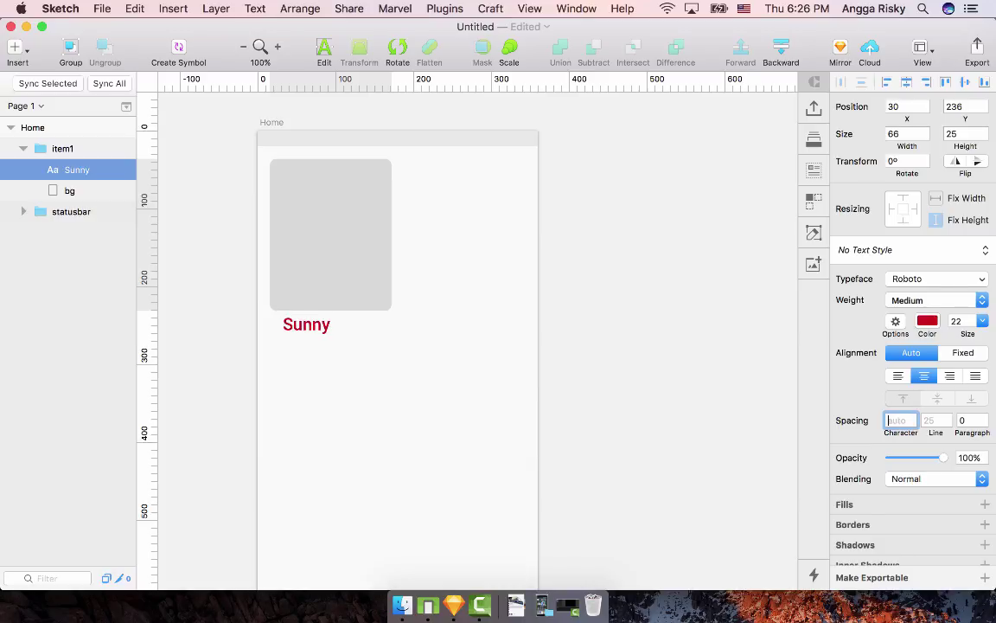
{"action": "key", "text": "Return"}
{"action": "left_click", "coordinate": [936, 300]}
{"action": "left_click", "coordinate": [906, 242]}
{"action": "left_click", "coordinate": [983, 321]}
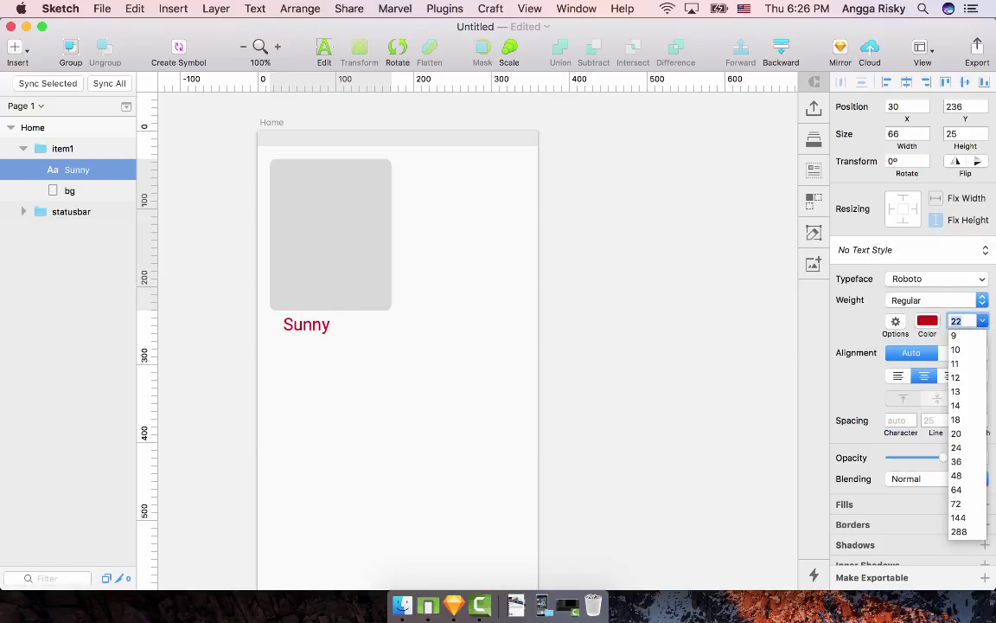
{"action": "left_click", "coordinate": [957, 419]}
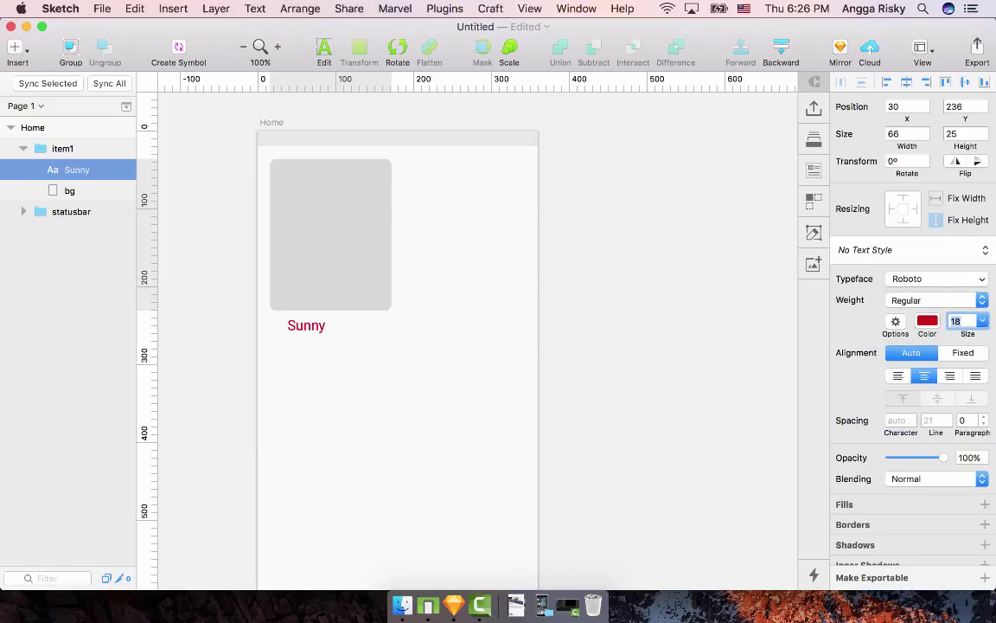
{"action": "key", "text": "Escape"}
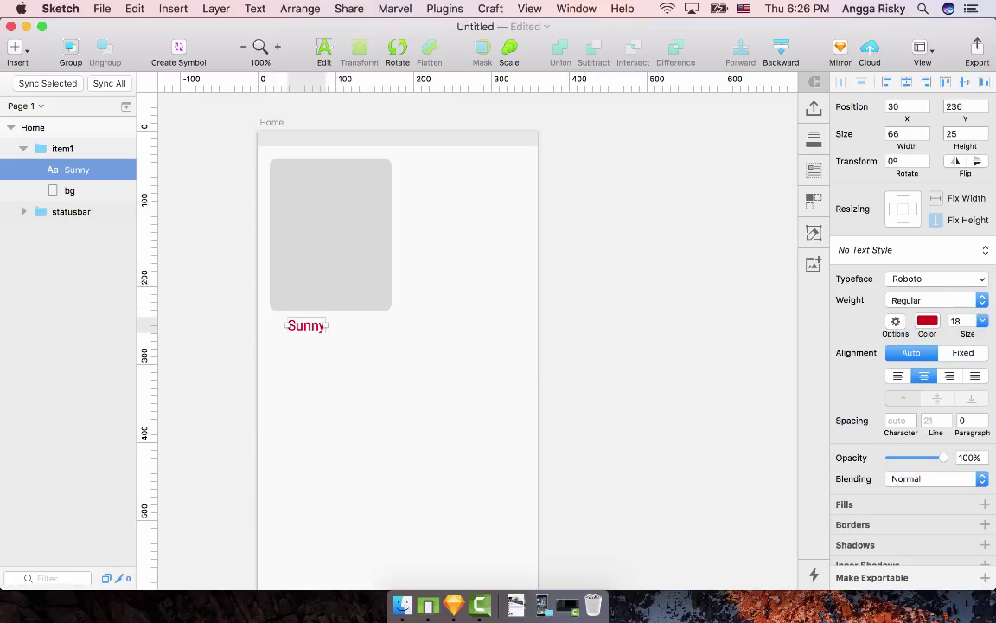
Step: Change the Sunny text's color to the dark grey global color 4A4A4A
{"action": "left_click", "coordinate": [927, 321]}
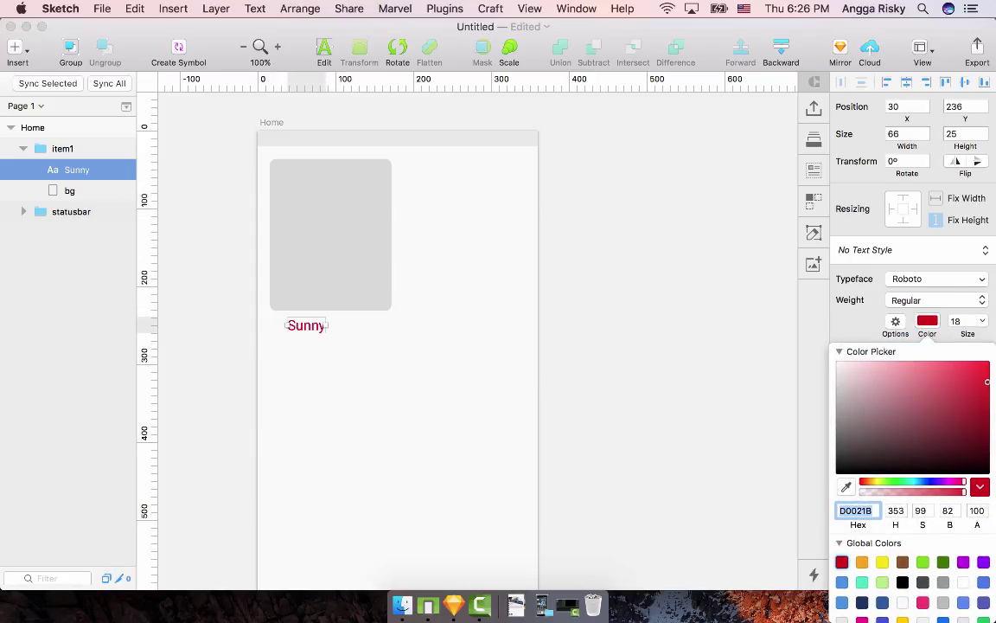
{"action": "left_click", "coordinate": [923, 582]}
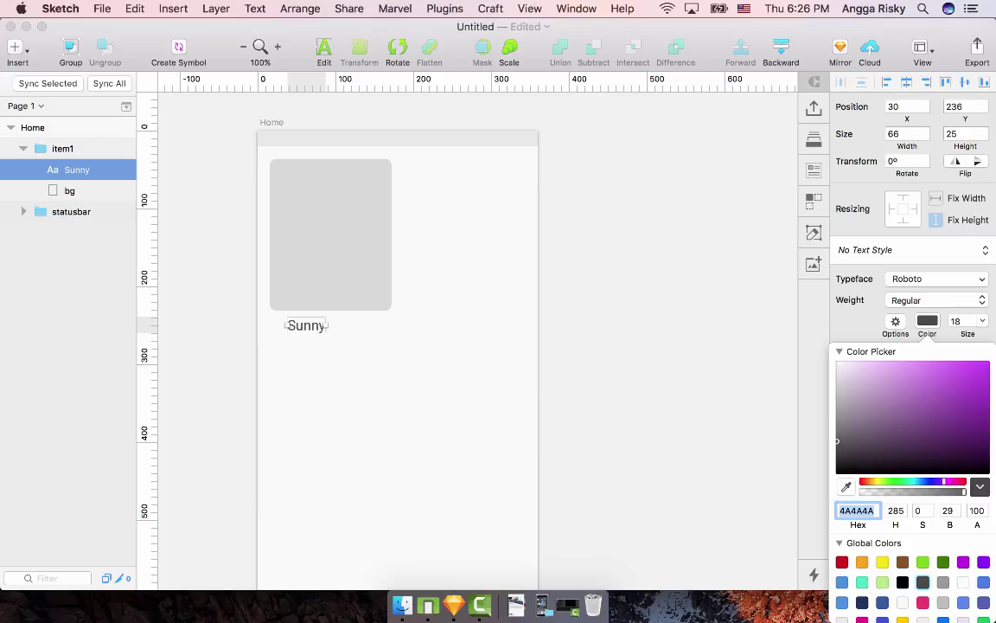
{"action": "key", "text": "Escape"}
{"action": "left_click", "coordinate": [363, 372]}
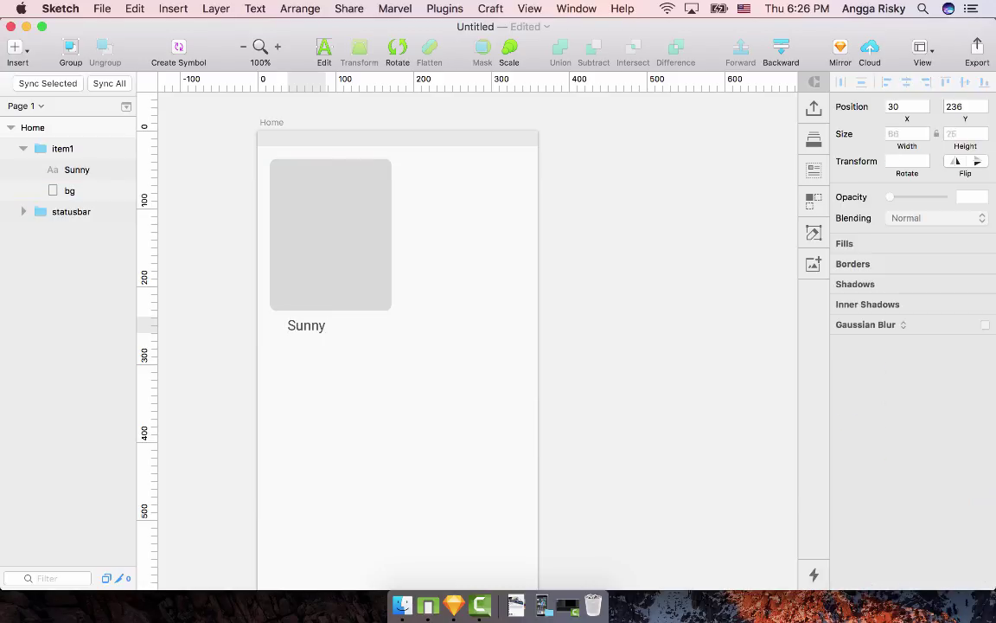
Step: Center the Sunny text horizontally under the bg card and position it 15 px below the card, at X 70 and Y 246
{"action": "double_click", "coordinate": [307, 326]}
{"action": "left_click_drag", "start_coordinate": [311, 319], "coordinate": [331, 320]}
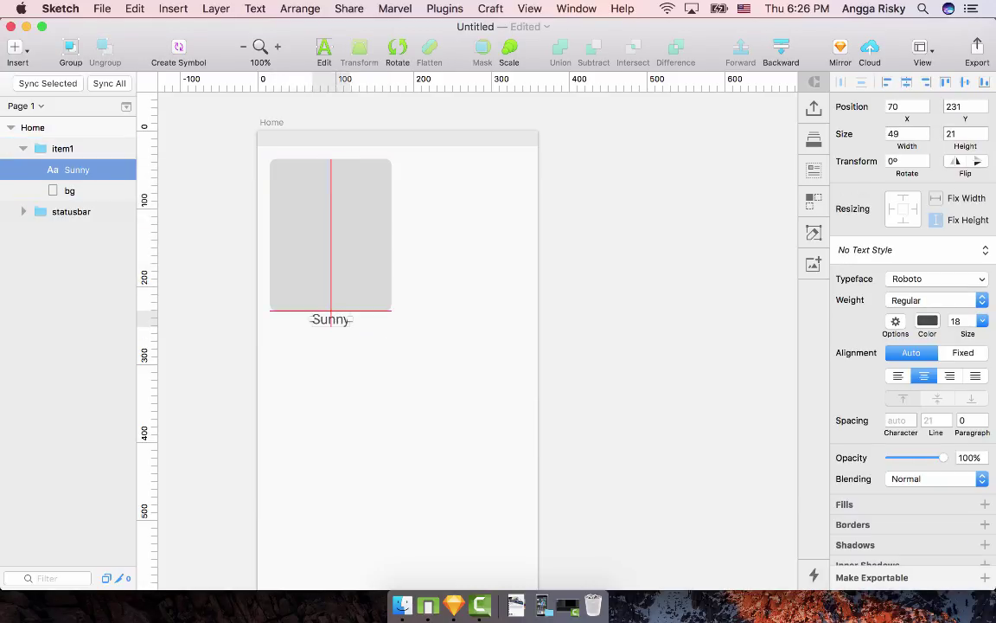
{"action": "key", "text": "alt+shift+Down"}
{"action": "key", "text": "alt+Down"}
{"action": "key", "text": "alt+Down"}
{"action": "key", "text": "alt+Down"}
{"action": "key", "text": "alt+Down"}
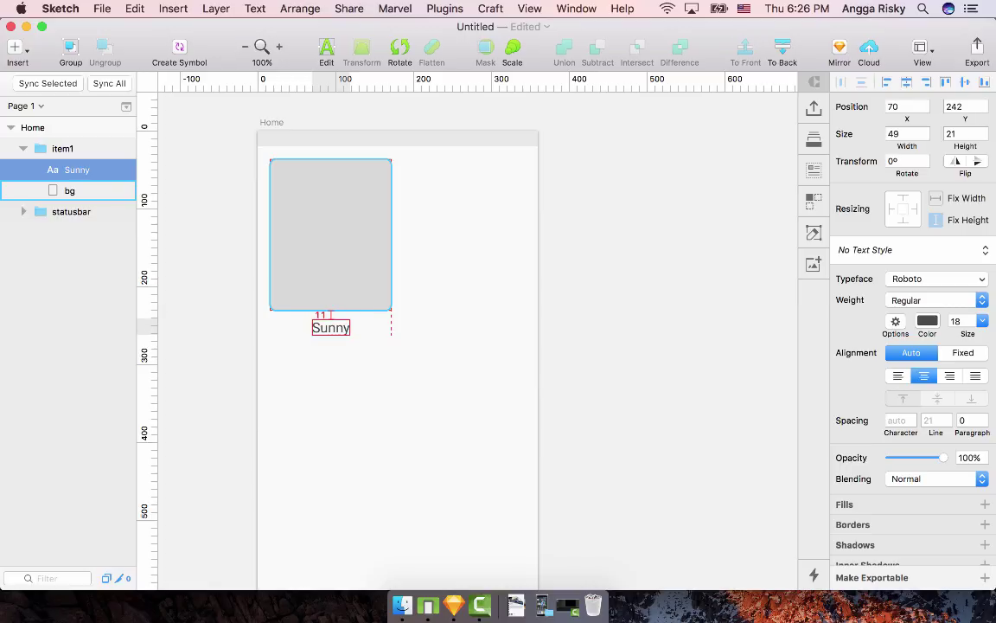
{"action": "key", "text": "Down"}
{"action": "key", "text": "Down"}
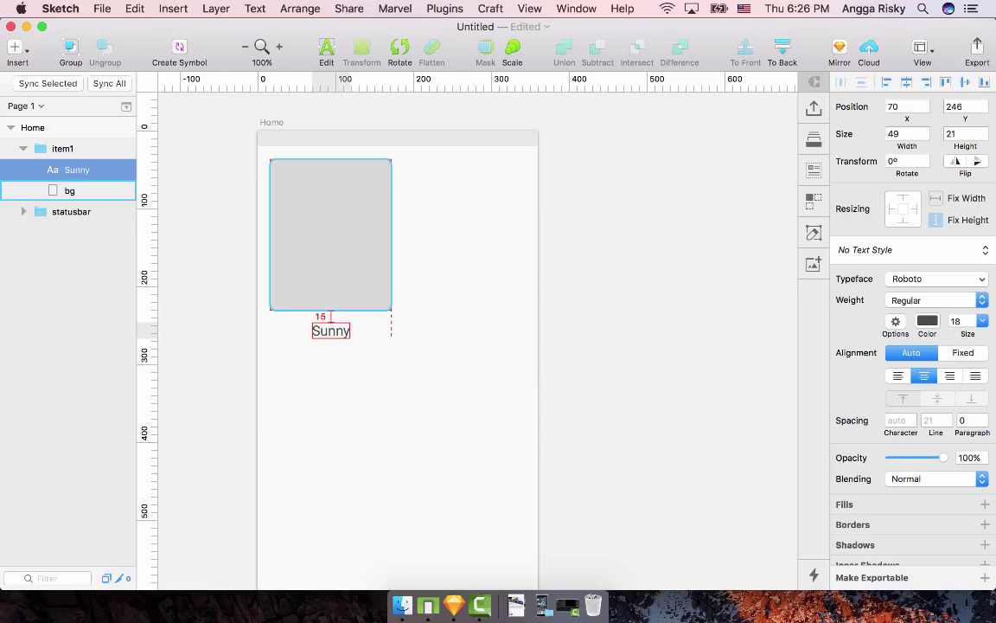
Step: Move the Sunny text up to Y 239, 8 px below the card
{"action": "key", "text": "Up"}
{"action": "key", "text": "Up"}
{"action": "key", "text": "Up"}
{"action": "key", "text": "Up"}
{"action": "key", "text": "Up"}
{"action": "key", "text": "Up"}
{"action": "key", "text": "Up"}
{"action": "key", "text": "Up"}
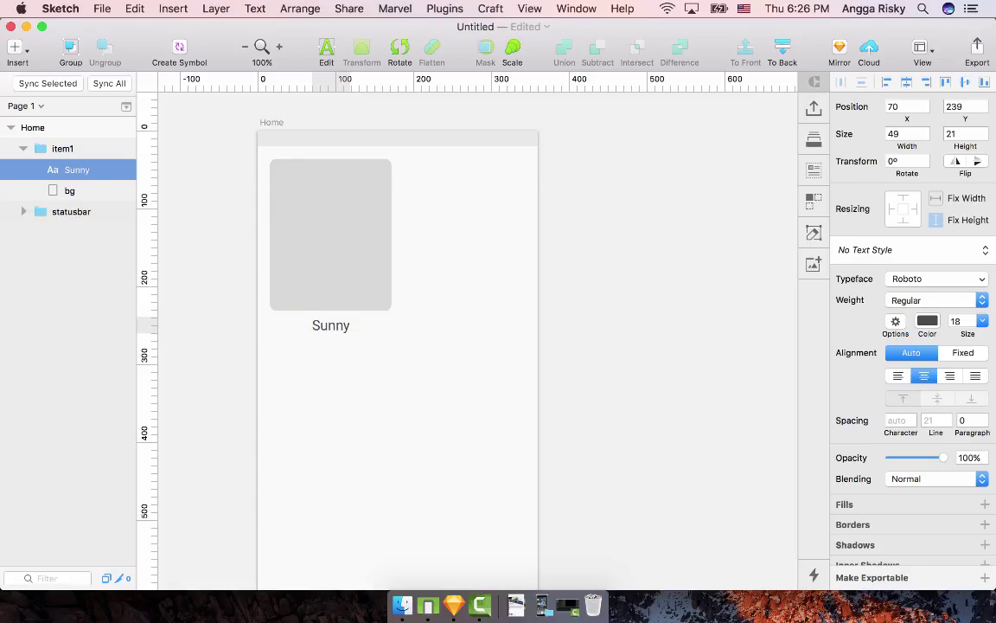
{"action": "scroll", "coordinate": [477, 342], "scroll_direction": "down", "scroll_amount": 3}
{"action": "scroll", "coordinate": [478, 341], "scroll_direction": "up", "scroll_amount": 2}
{"action": "scroll", "coordinate": [477, 341], "scroll_direction": "right", "scroll_amount": 1}
{"action": "key", "text": "Escape"}
Step: Add a shadow to item1's bg card with Y 2, blur 5 and black at 10% alpha
{"action": "left_click", "coordinate": [63, 148]}
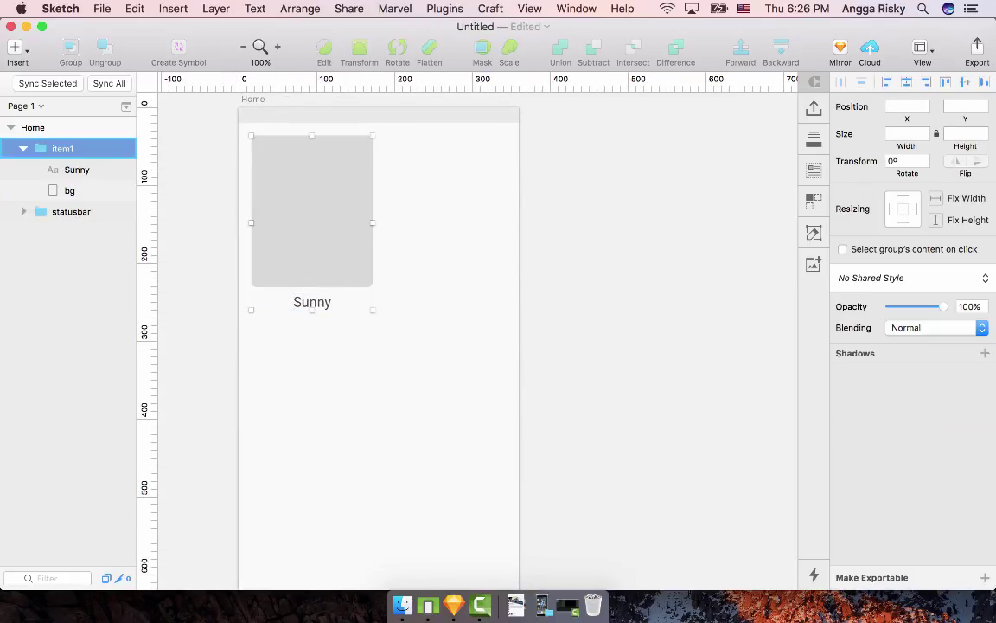
{"action": "left_click", "coordinate": [69, 190]}
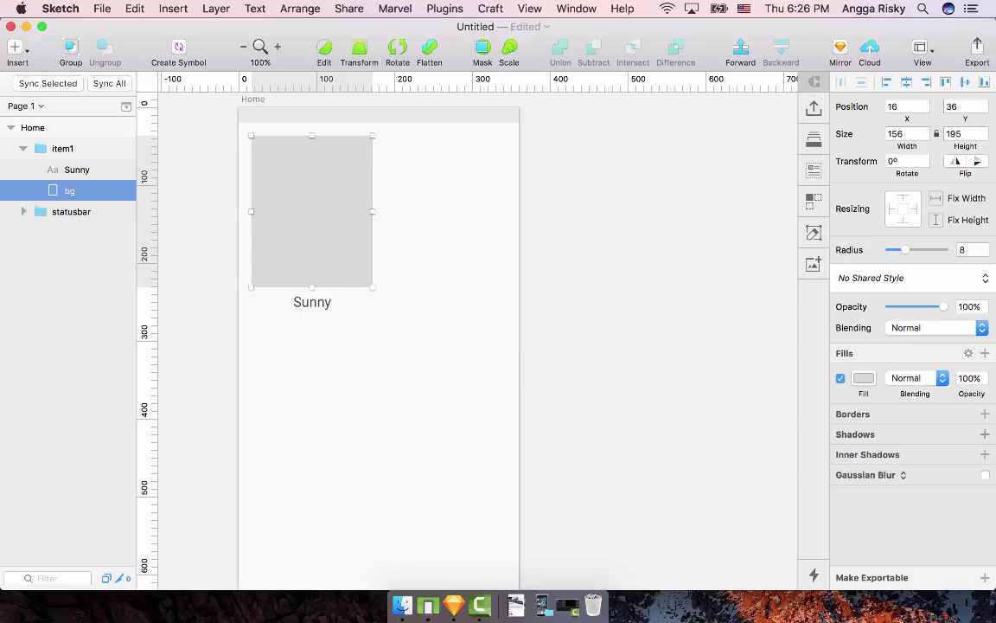
{"action": "left_click", "coordinate": [985, 434]}
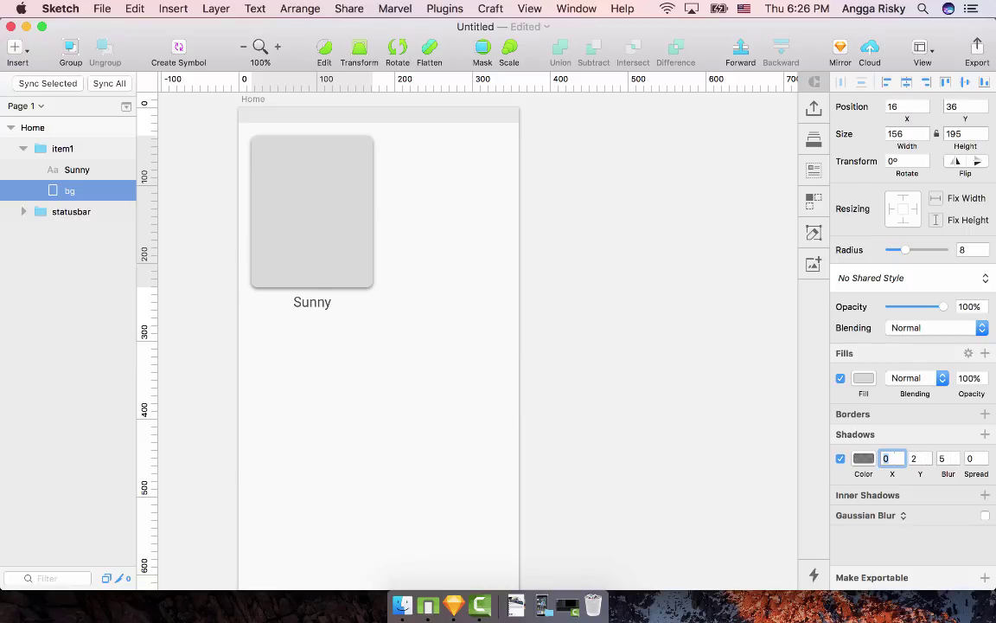
{"action": "left_click", "coordinate": [863, 458]}
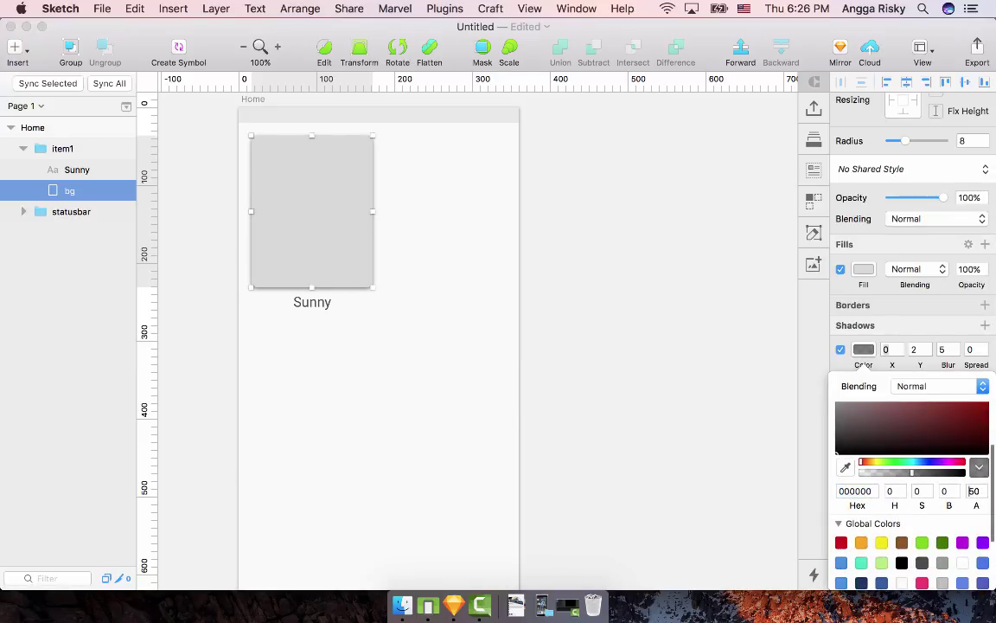
{"action": "left_click", "coordinate": [972, 490]}
{"action": "type", "text": "10"}
{"action": "key", "text": "Return"}
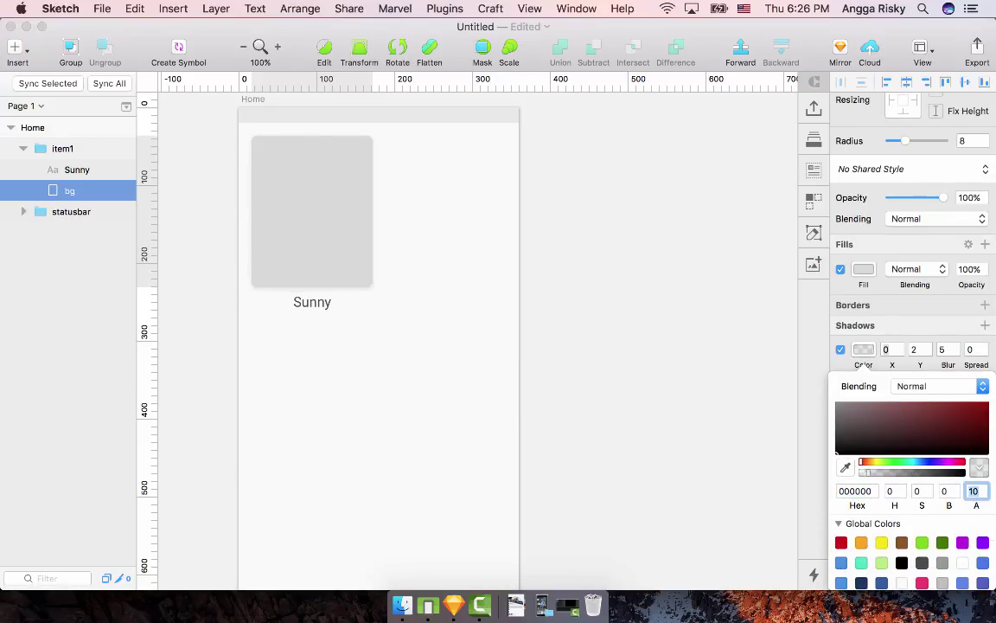
{"action": "key", "text": "Escape"}
{"action": "key", "text": "Escape"}
{"action": "scroll", "coordinate": [477, 341], "scroll_direction": "down", "scroll_amount": 3}
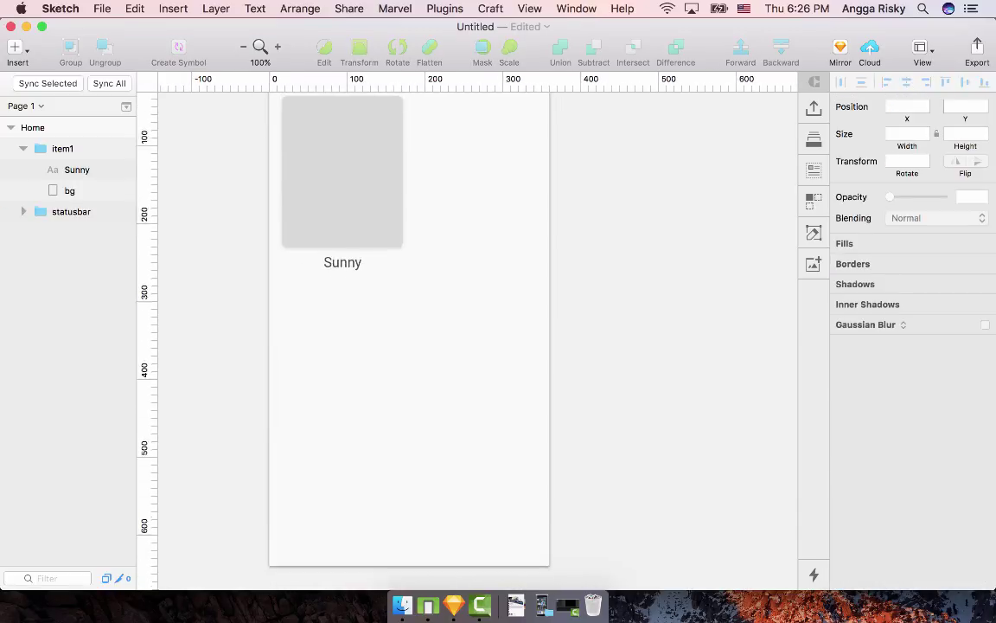
Step: Give item1's bg card a vertical linear gradient fill with a soft pinkish-red upper color stop
{"action": "scroll", "coordinate": [477, 340], "scroll_direction": "up", "scroll_amount": 5}
{"action": "left_click", "coordinate": [344, 250]}
{"action": "double_click", "coordinate": [344, 251]}
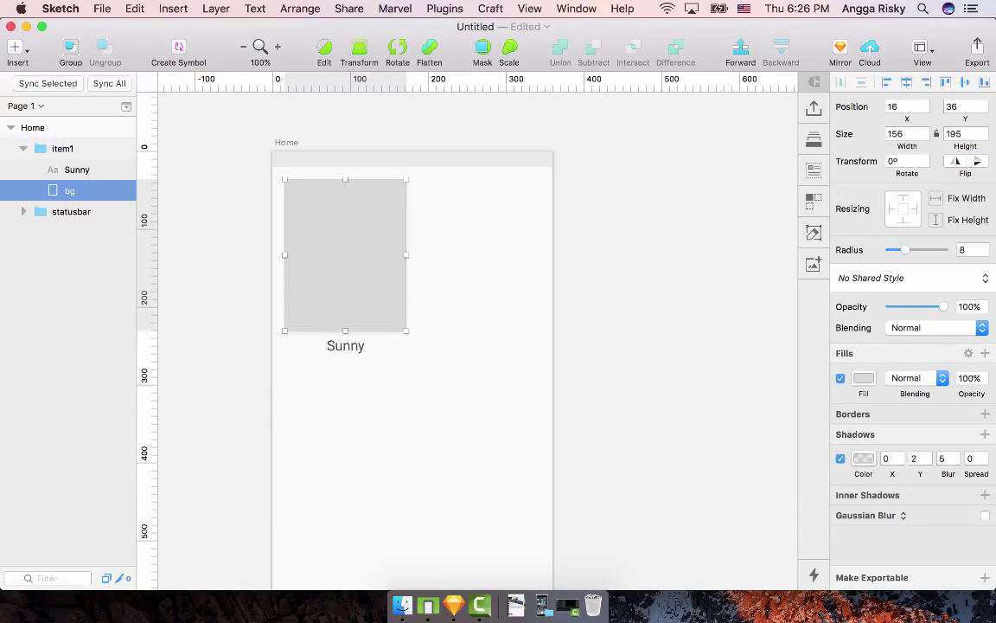
{"action": "left_click", "coordinate": [864, 378]}
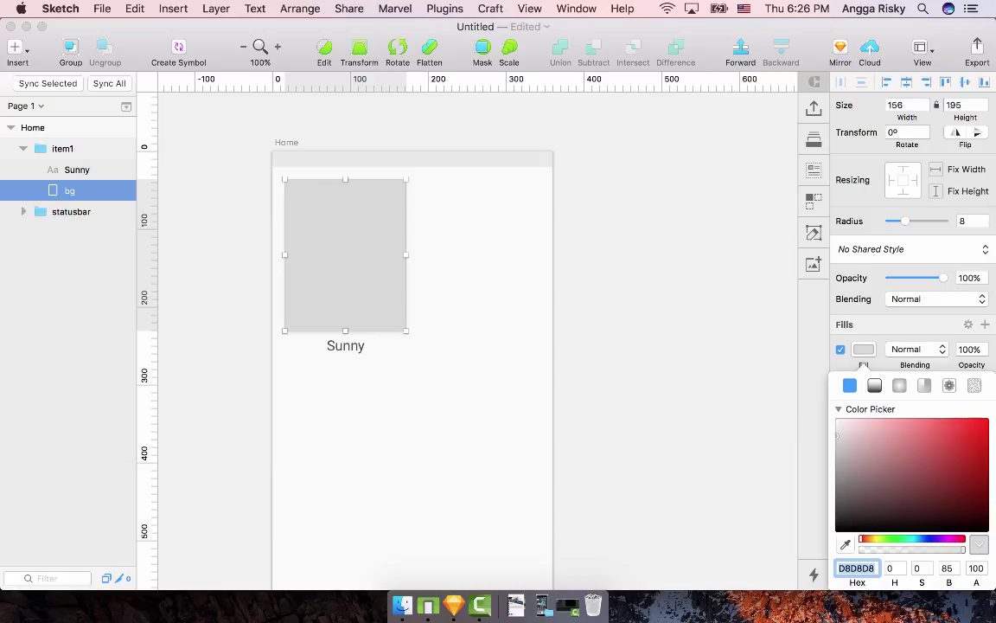
{"action": "left_click", "coordinate": [874, 385]}
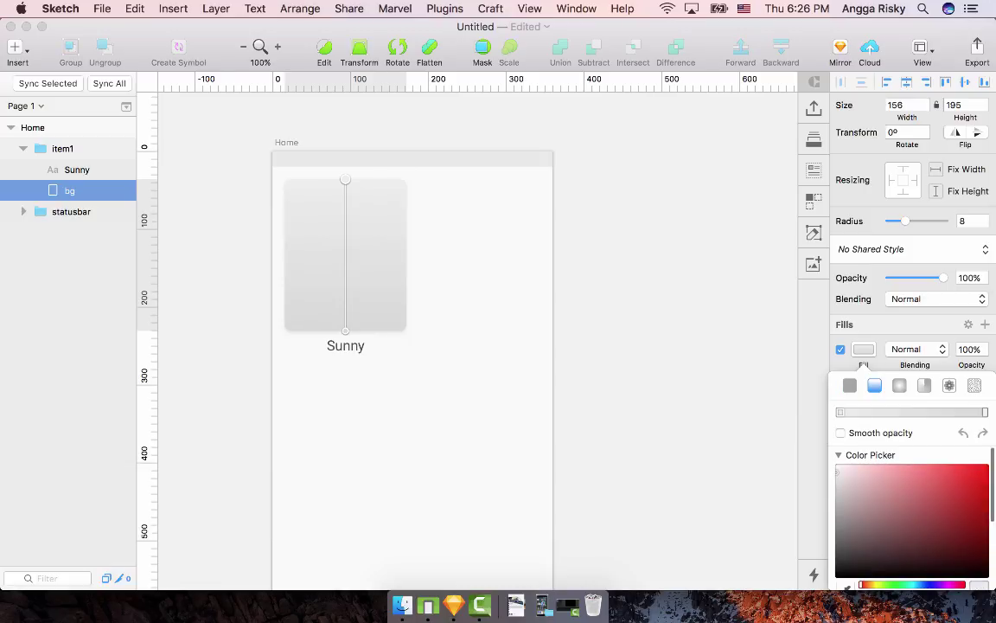
{"action": "scroll", "coordinate": [913, 519], "scroll_direction": "down", "scroll_amount": 5}
{"action": "scroll", "coordinate": [912, 519], "scroll_direction": "up", "scroll_amount": 4}
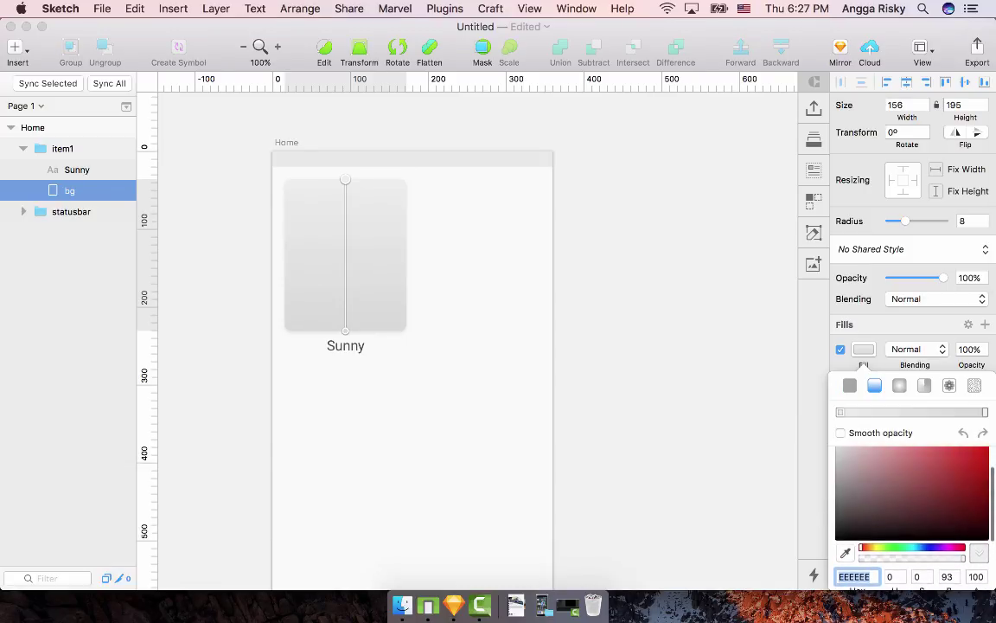
{"action": "scroll", "coordinate": [912, 502], "scroll_direction": "down", "scroll_amount": 3}
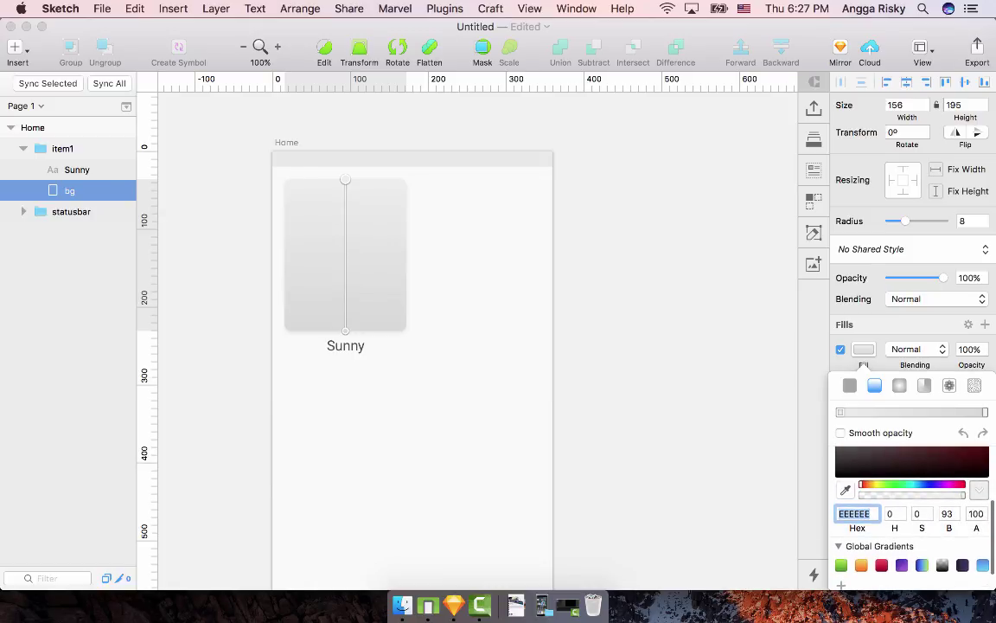
{"action": "scroll", "coordinate": [912, 502], "scroll_direction": "up", "scroll_amount": 3}
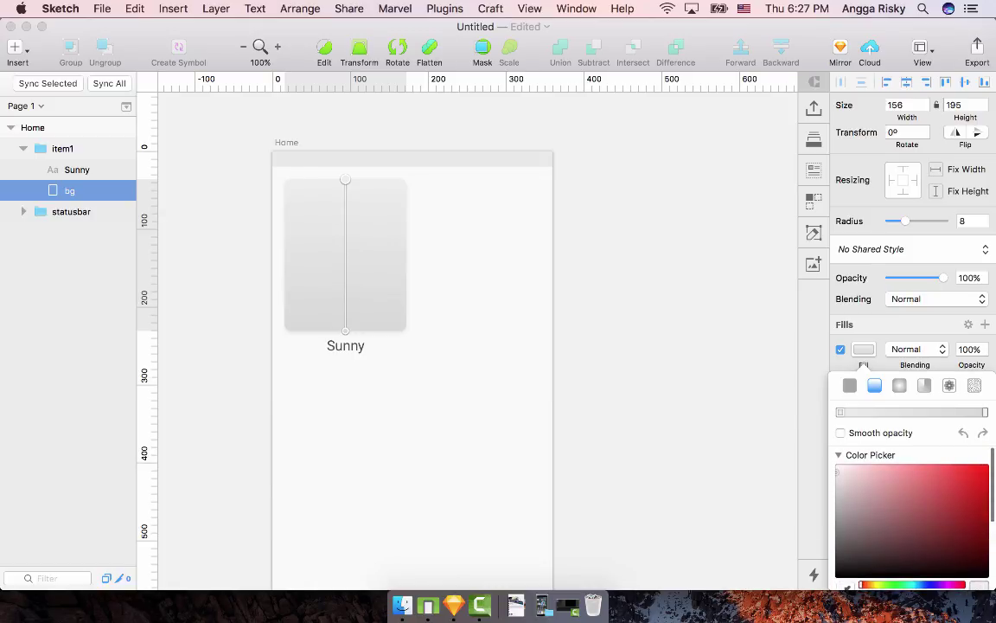
{"action": "left_click", "coordinate": [947, 465]}
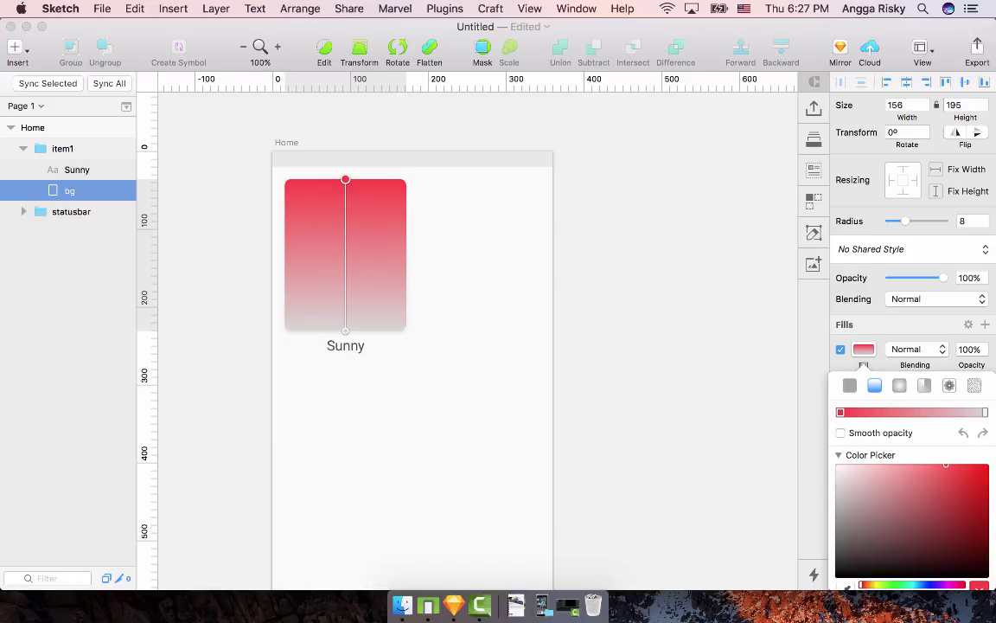
{"action": "left_click_drag", "start_coordinate": [945, 465], "coordinate": [897, 466]}
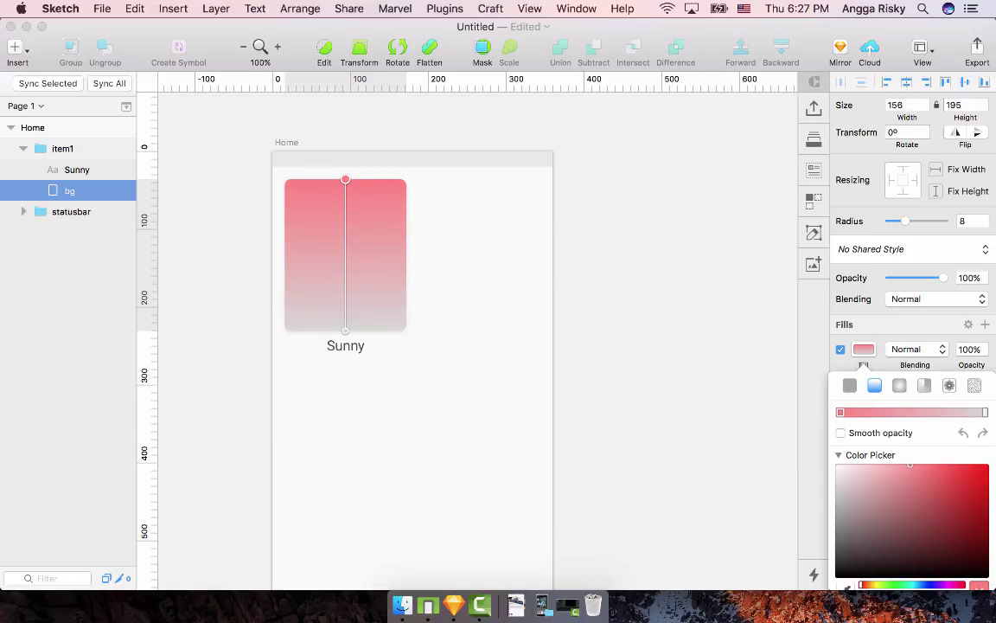
Step: Set the lower color stop of item1's card gradient to a light orange
{"action": "left_click", "coordinate": [984, 413]}
{"action": "scroll", "coordinate": [913, 502], "scroll_direction": "down", "scroll_amount": 3}
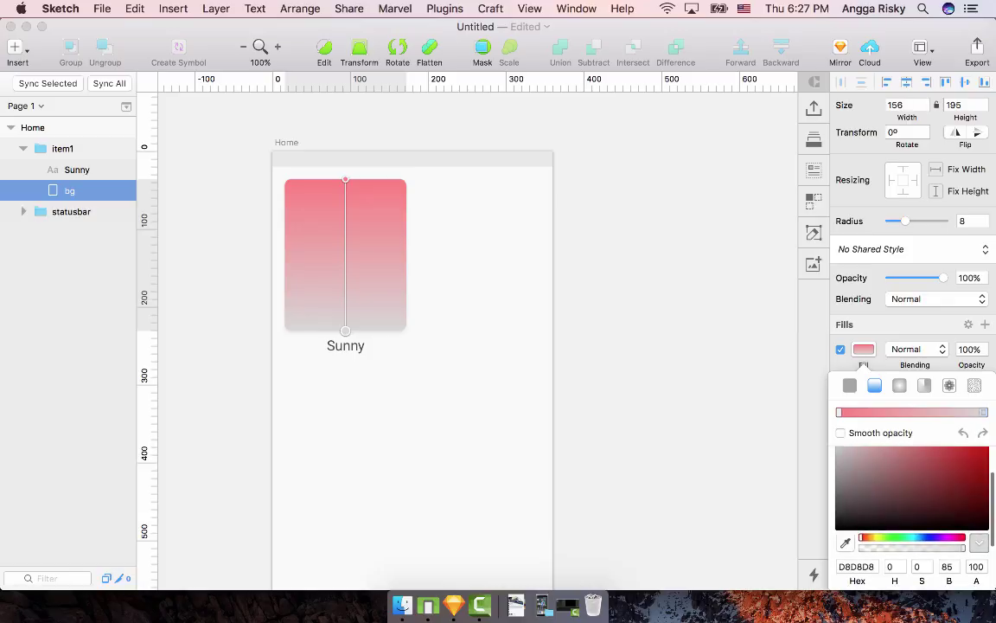
{"action": "scroll", "coordinate": [913, 501], "scroll_direction": "up", "scroll_amount": 2}
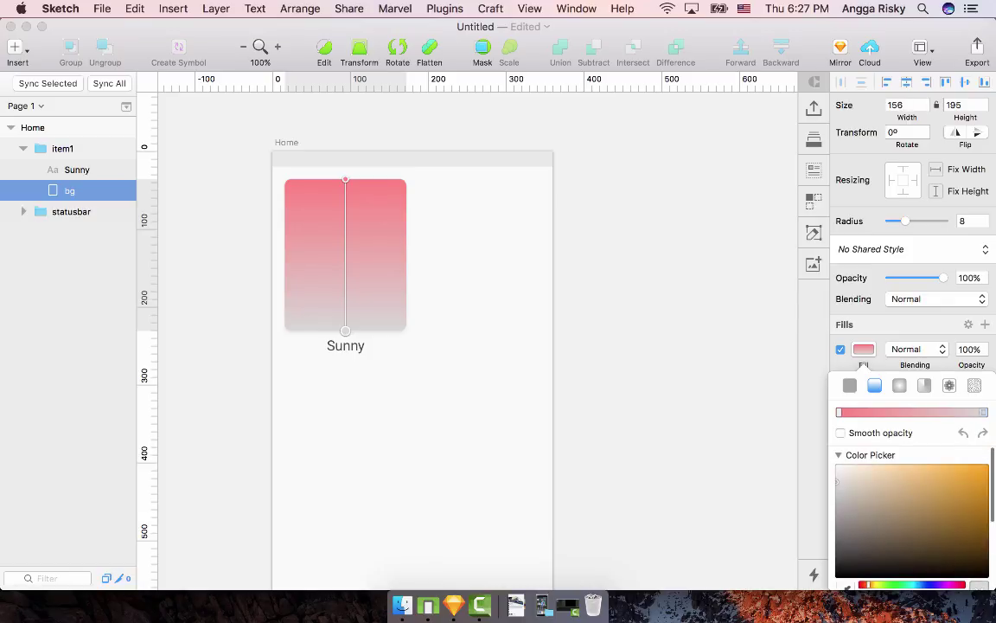
{"action": "left_click", "coordinate": [921, 465]}
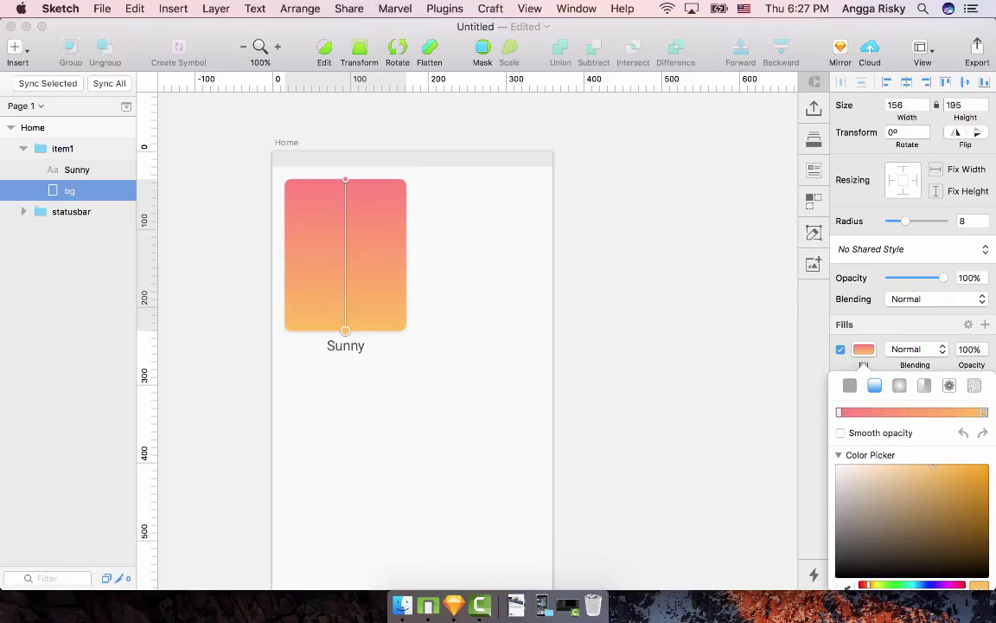
{"action": "left_click", "coordinate": [648, 346]}
{"action": "left_click", "coordinate": [648, 346]}
{"action": "scroll", "coordinate": [649, 346], "scroll_direction": "down", "scroll_amount": 3}
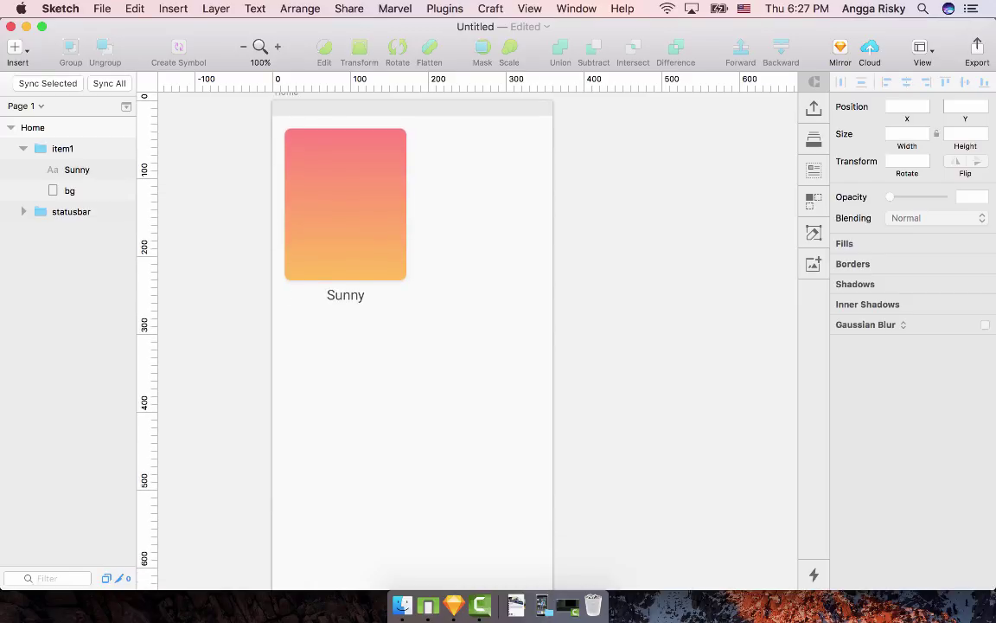
{"action": "scroll", "coordinate": [407, 346], "scroll_direction": "up", "scroll_amount": 2}
{"action": "scroll", "coordinate": [402, 346], "scroll_direction": "up", "scroll_amount": 2}
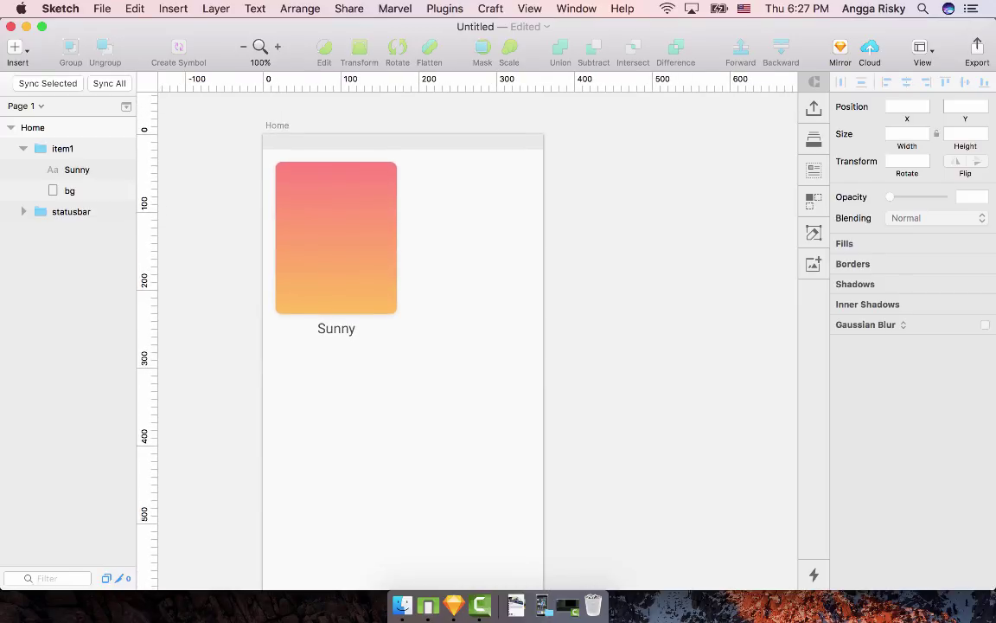
Step: Duplicate the item1 group and rename the copy item2
{"action": "left_click", "coordinate": [336, 251]}
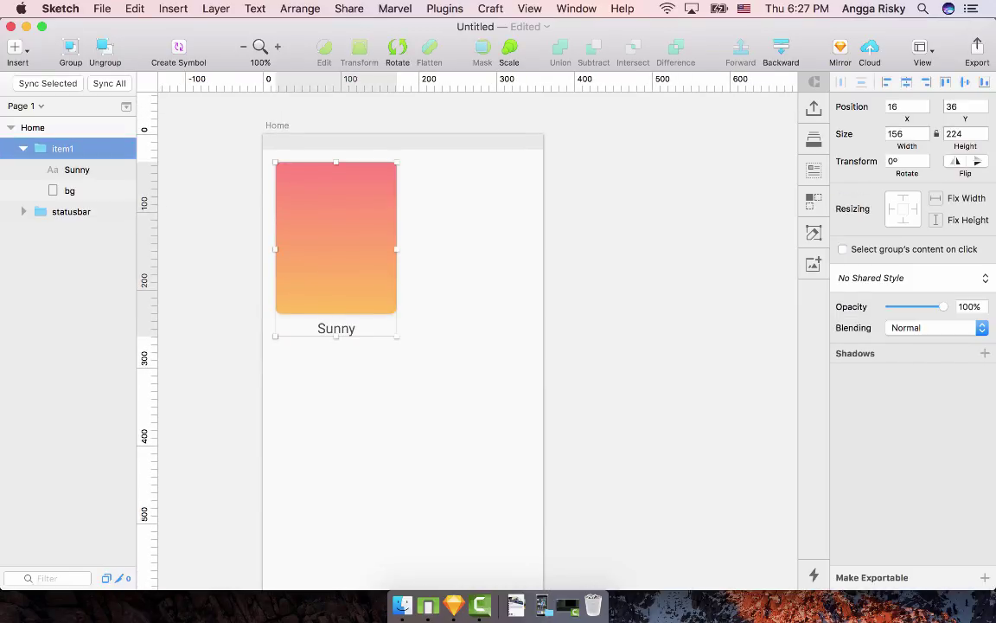
{"action": "key", "text": "super+d"}
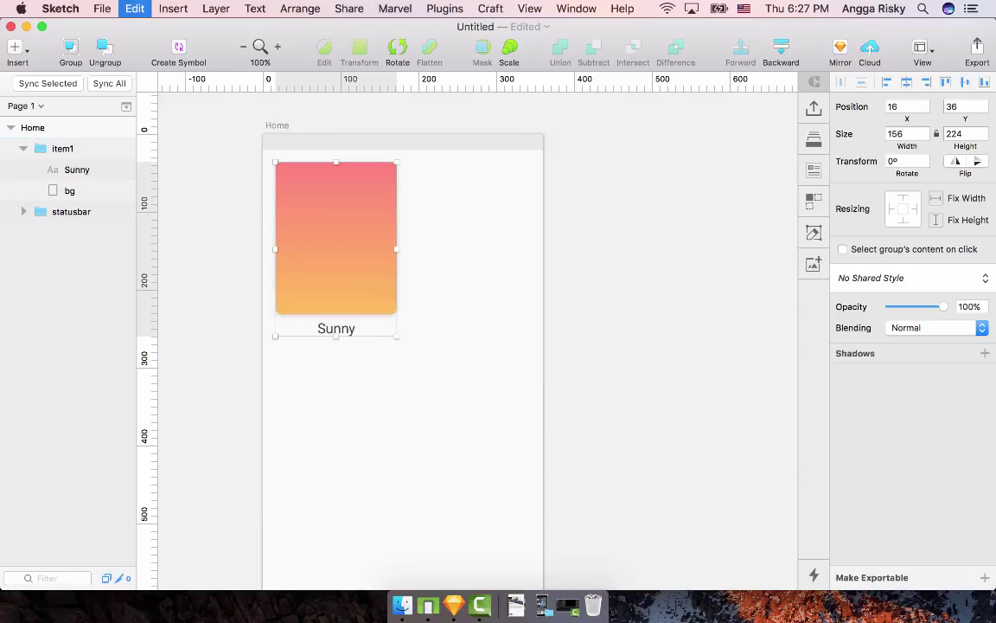
{"action": "key", "text": "super+r"}
{"action": "type", "text": "item"}
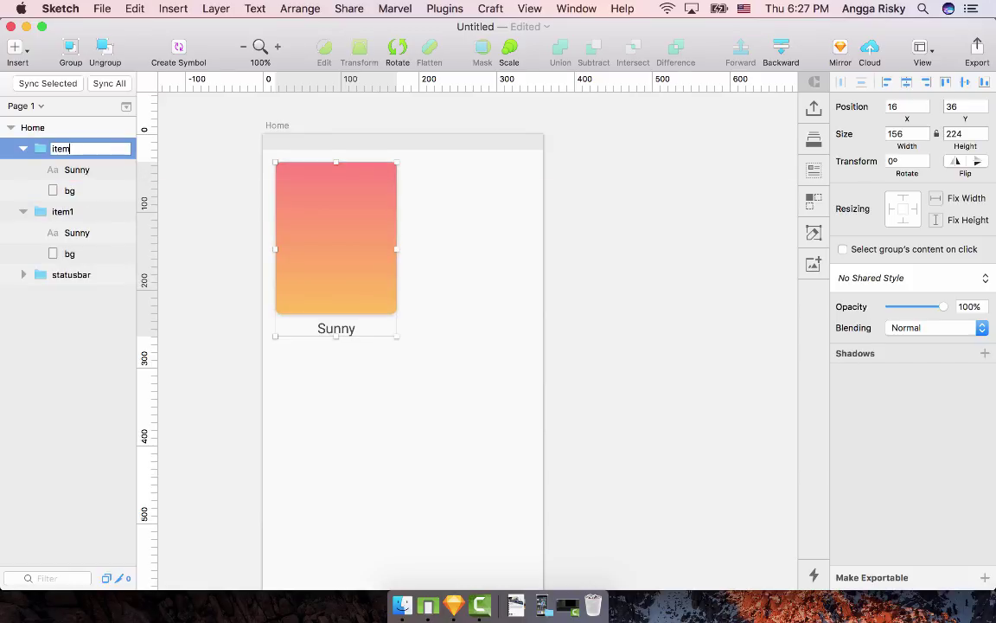
{"action": "type", "text": "2"}
{"action": "key", "text": "Return"}
Step: Move the item2 group beside item1 to X 188, leaving a 16 px margin to the artboard's right edge
{"action": "key", "text": "shift+Right"}
{"action": "key", "text": "shift+Right"}
{"action": "key", "text": "shift+Right"}
{"action": "key", "text": "shift+Right"}
{"action": "key", "text": "shift+Right"}
{"action": "key", "text": "shift+Right"}
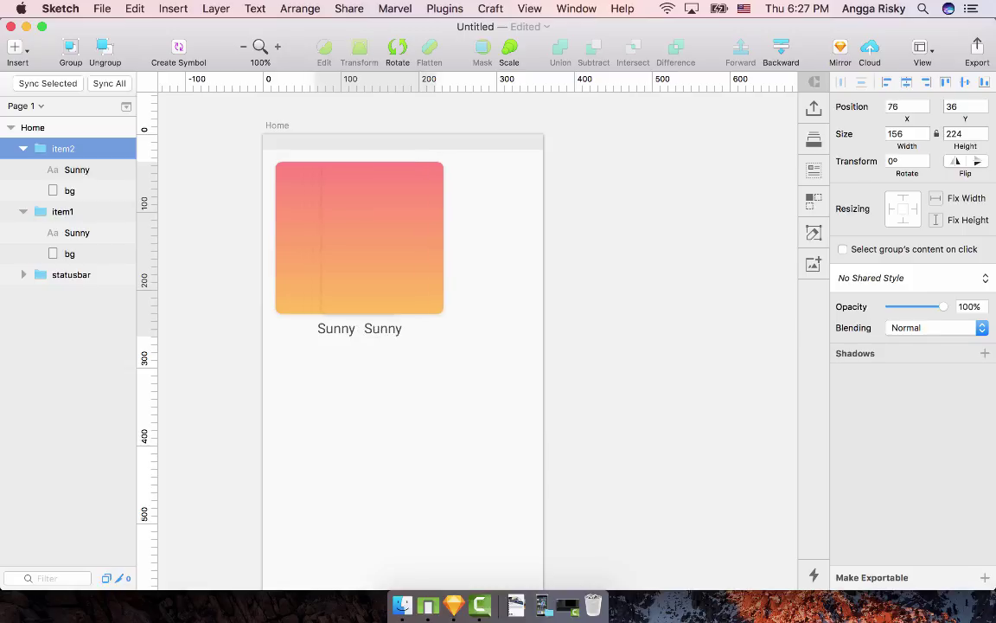
{"action": "key", "text": "shift+Right"}
{"action": "key", "text": "shift+Right"}
{"action": "key", "text": "shift+Right"}
{"action": "key", "text": "shift+Right"}
{"action": "key", "text": "shift+Right"}
{"action": "key", "text": "shift+Right"}
{"action": "key", "text": "shift+Right"}
{"action": "key", "text": "shift+Right"}
{"action": "key", "text": "shift+Right"}
{"action": "key", "text": "shift+Right"}
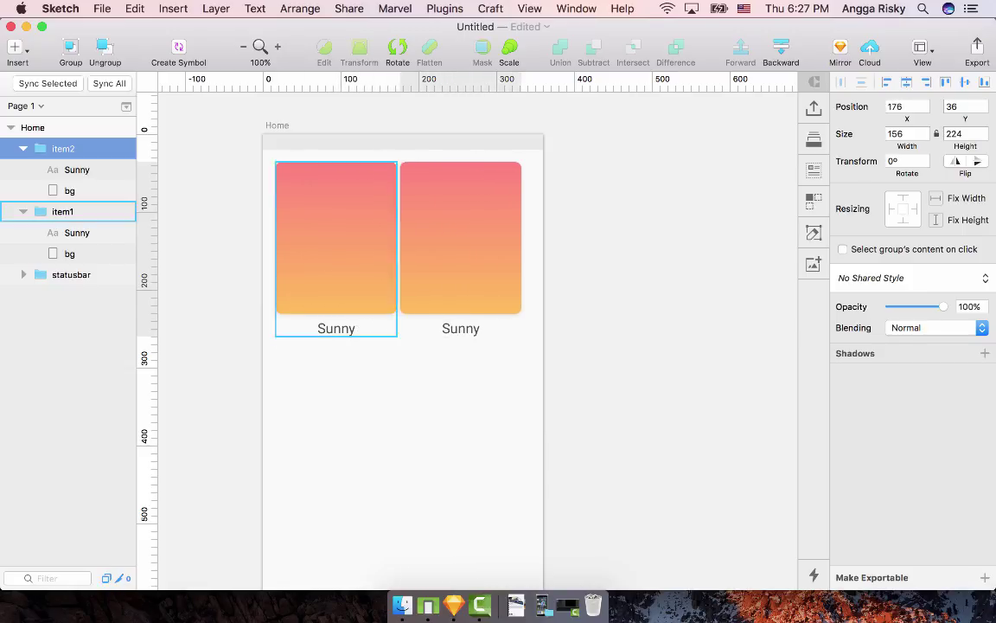
{"action": "key", "text": "Right"}
{"action": "key", "text": "Right"}
{"action": "key", "text": "Right"}
{"action": "key", "text": "Right"}
{"action": "key", "text": "Right"}
{"action": "key", "text": "Right"}
{"action": "key", "text": "Right"}
{"action": "key", "text": "Right"}
{"action": "key", "text": "Right"}
{"action": "key", "text": "Right"}
{"action": "key", "text": "Right"}
{"action": "key", "text": "Right"}
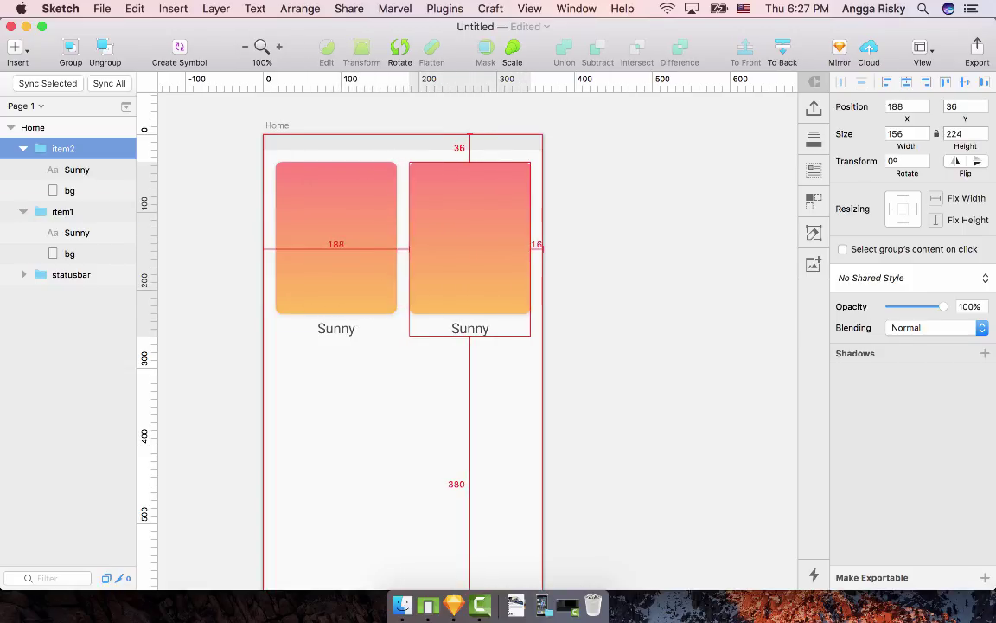
{"action": "left_click", "coordinate": [432, 415]}
Step: Set the upper gradient color stop of item2's bg card to 83D0FF
{"action": "scroll", "coordinate": [432, 380], "scroll_direction": "up", "scroll_amount": 1}
{"action": "double_click", "coordinate": [483, 251]}
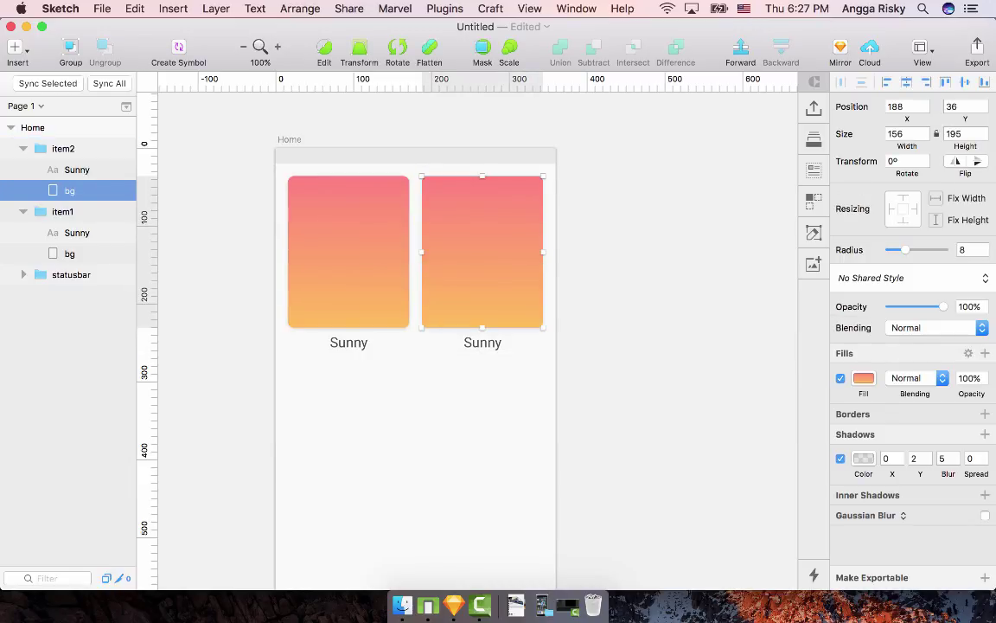
{"action": "left_click", "coordinate": [863, 378]}
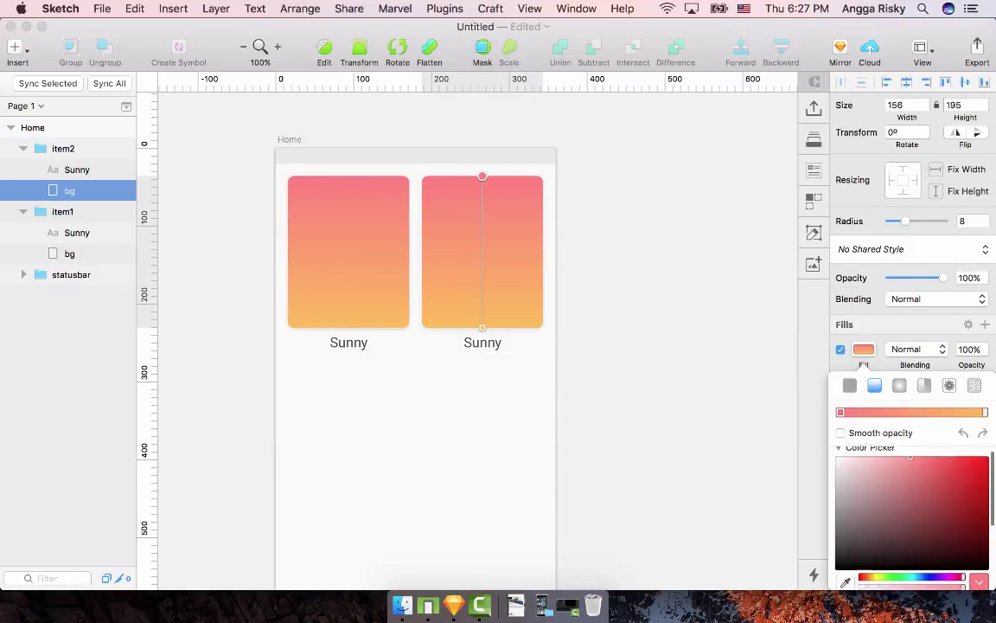
{"action": "type", "text": "83D0FF"}
{"action": "key", "text": "Return"}
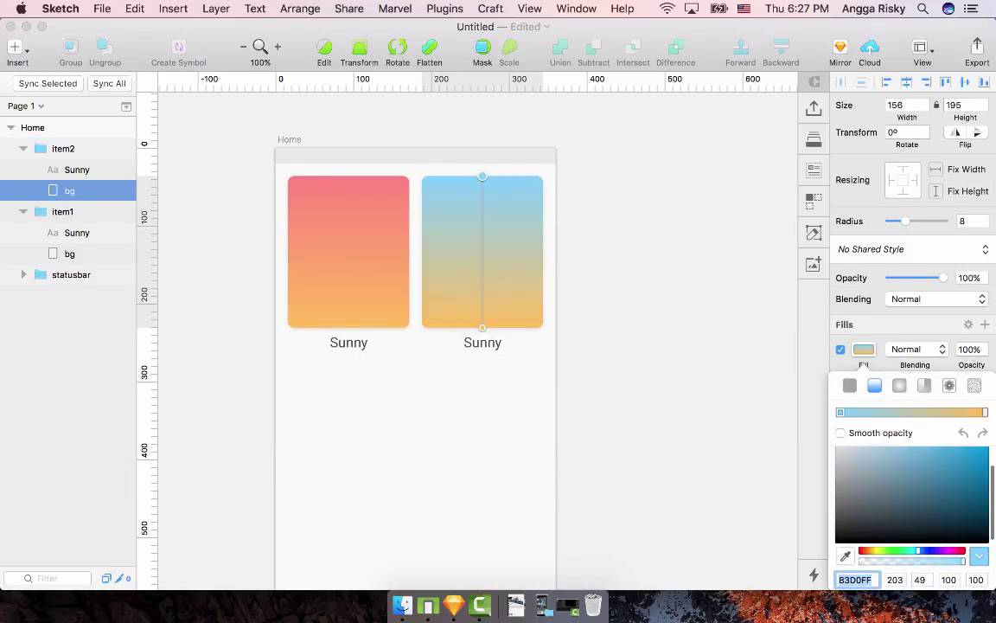
Step: Change the lower gradient color stop of item2's bg card to a bright cyan blue
{"action": "scroll", "coordinate": [913, 511], "scroll_direction": "up", "scroll_amount": 4}
{"action": "left_click", "coordinate": [984, 413]}
{"action": "scroll", "coordinate": [912, 510], "scroll_direction": "down", "scroll_amount": 5}
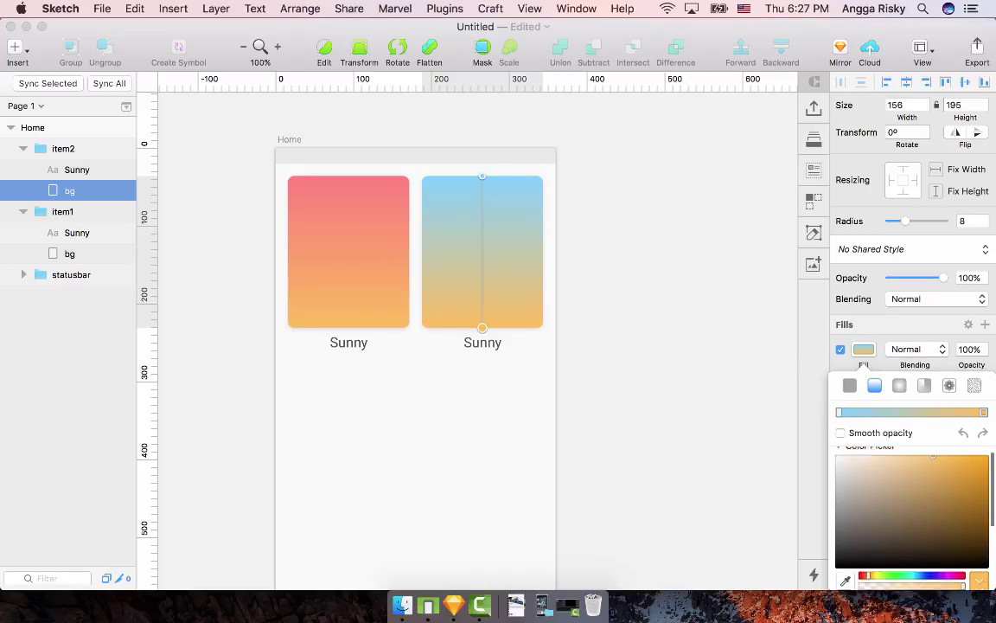
{"action": "left_click", "coordinate": [953, 542]}
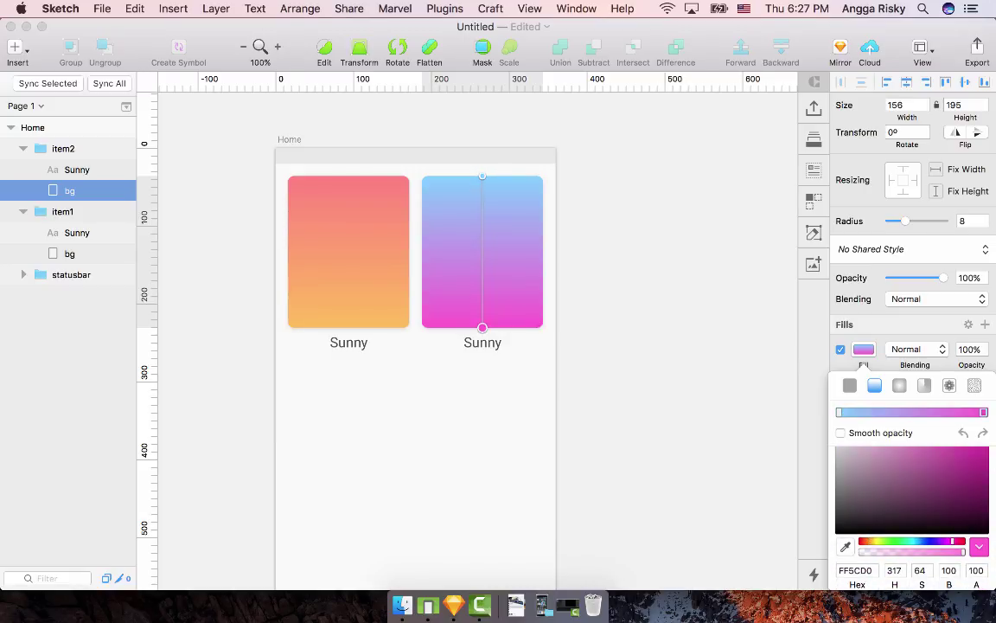
{"action": "left_click_drag", "start_coordinate": [954, 541], "coordinate": [917, 541]}
{"action": "left_click", "coordinate": [675, 380]}
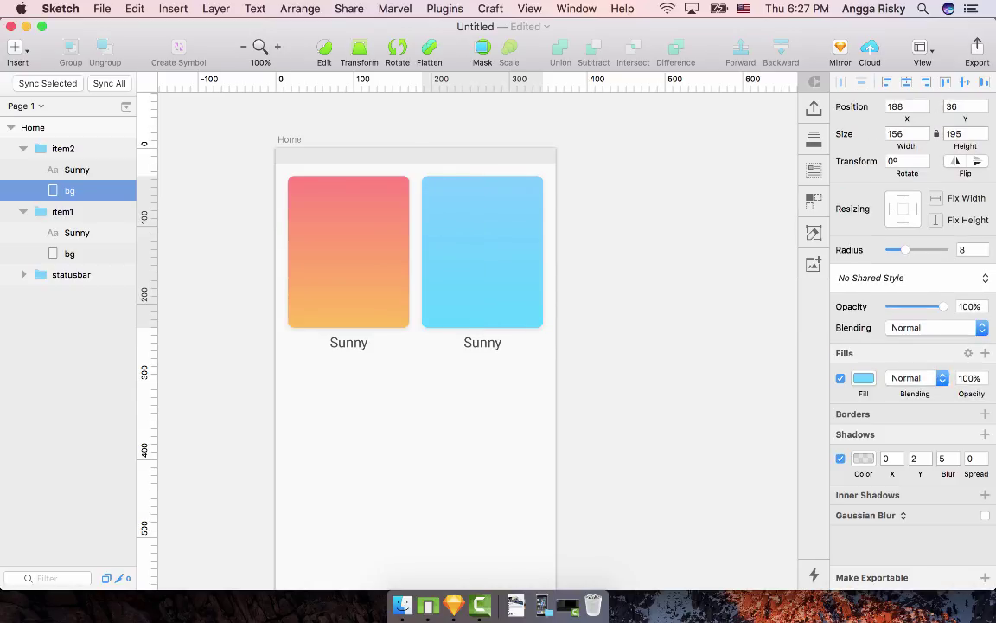
{"action": "left_click", "coordinate": [674, 381]}
Step: Copy the item1 and item2 groups together and paste duplicates of them into the Home artboard
{"action": "scroll", "coordinate": [675, 381], "scroll_direction": "down", "scroll_amount": 5}
{"action": "scroll", "coordinate": [674, 380], "scroll_direction": "left", "scroll_amount": 4}
{"action": "left_click", "coordinate": [393, 208]}
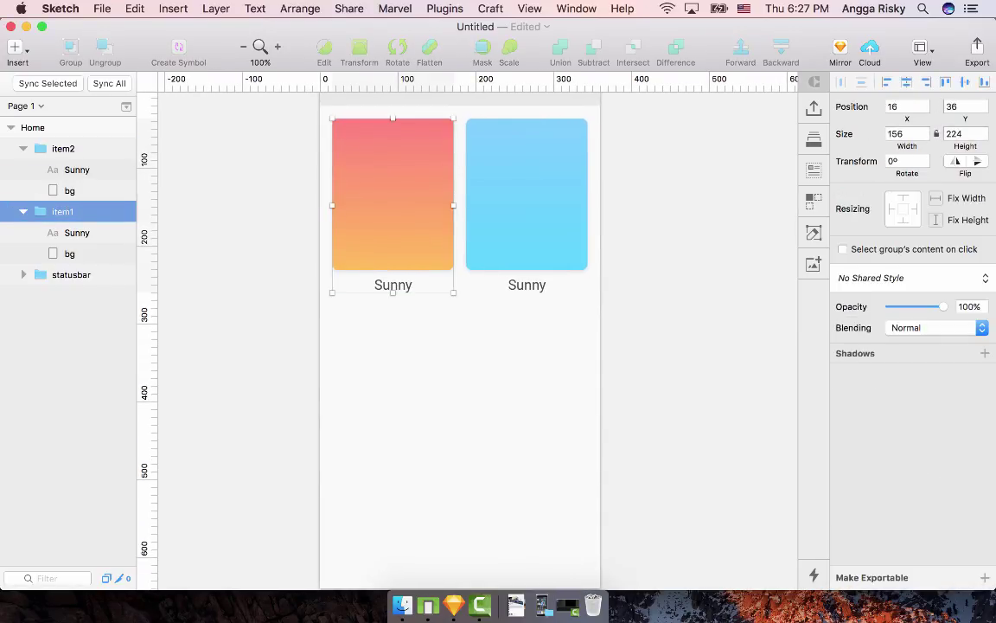
{"action": "left_click", "coordinate": [526, 208], "text": "shift"}
{"action": "key", "text": "super+c"}
{"action": "key", "text": "super+v"}
{"action": "key", "text": "super+v"}
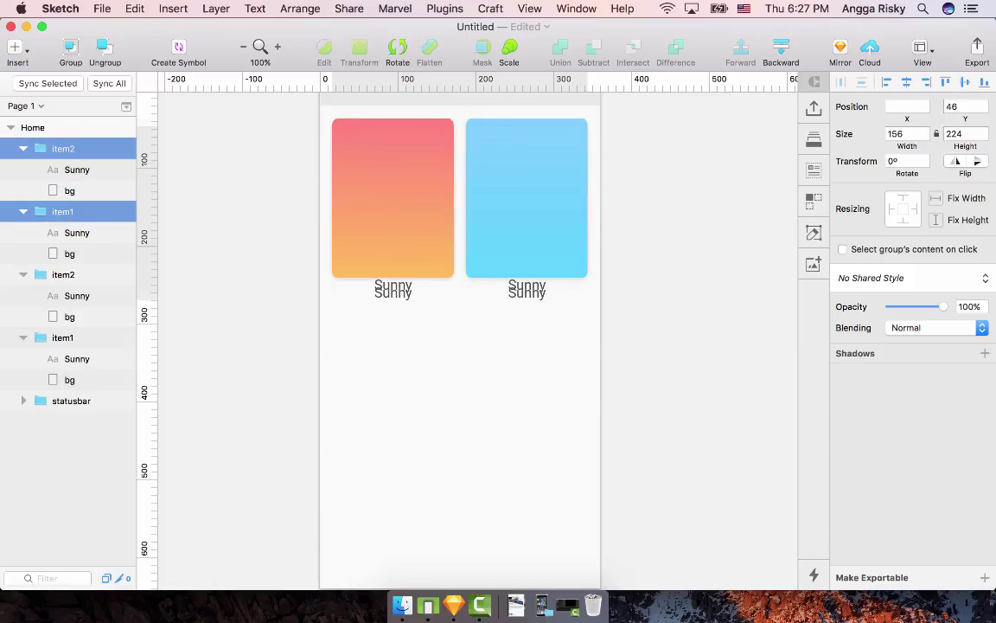
Step: Move the pasted item1 and item2 groups down to Y 276 as a second row, 16 px below the first
{"action": "key", "text": "shift+Down"}
{"action": "key", "text": "shift+Down"}
{"action": "key", "text": "shift+Down"}
{"action": "key", "text": "shift+Down"}
{"action": "key", "text": "shift+Down"}
{"action": "key", "text": "shift+Down"}
{"action": "key", "text": "shift+Down"}
{"action": "key", "text": "shift+Down"}
{"action": "key", "text": "shift+Down"}
{"action": "key", "text": "shift+Down"}
{"action": "key", "text": "shift+Down"}
{"action": "key", "text": "shift+Down"}
{"action": "key", "text": "shift+Down"}
{"action": "key", "text": "shift+Down"}
{"action": "key", "text": "shift+Down"}
{"action": "key", "text": "shift+Down"}
{"action": "key", "text": "shift+Down"}
{"action": "key", "text": "shift+Down"}
{"action": "key", "text": "shift+Down"}
{"action": "key", "text": "shift+Down"}
{"action": "key", "text": "shift+Down"}
{"action": "key", "text": "shift+Down"}
{"action": "key", "text": "shift+Down"}
{"action": "key", "text": "shift+Down"}
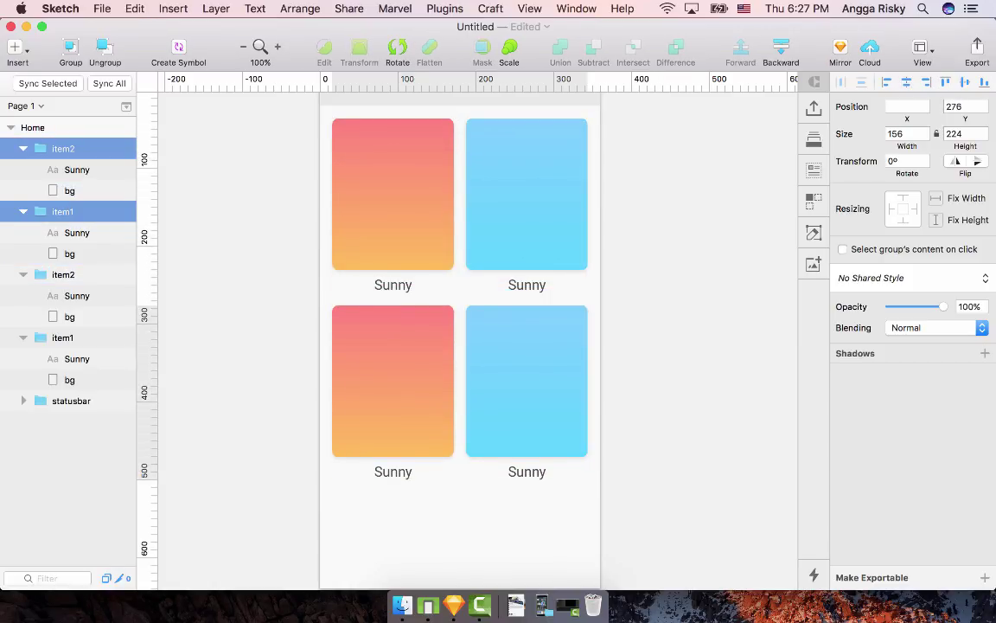
Step: Rename the pasted item1 group in the second row as item3
{"action": "scroll", "coordinate": [484, 338], "scroll_direction": "down", "scroll_amount": 2}
{"action": "scroll", "coordinate": [485, 338], "scroll_direction": "up", "scroll_amount": 2}
{"action": "scroll", "coordinate": [485, 338], "scroll_direction": "right", "scroll_amount": 1}
{"action": "left_click", "coordinate": [662, 259]}
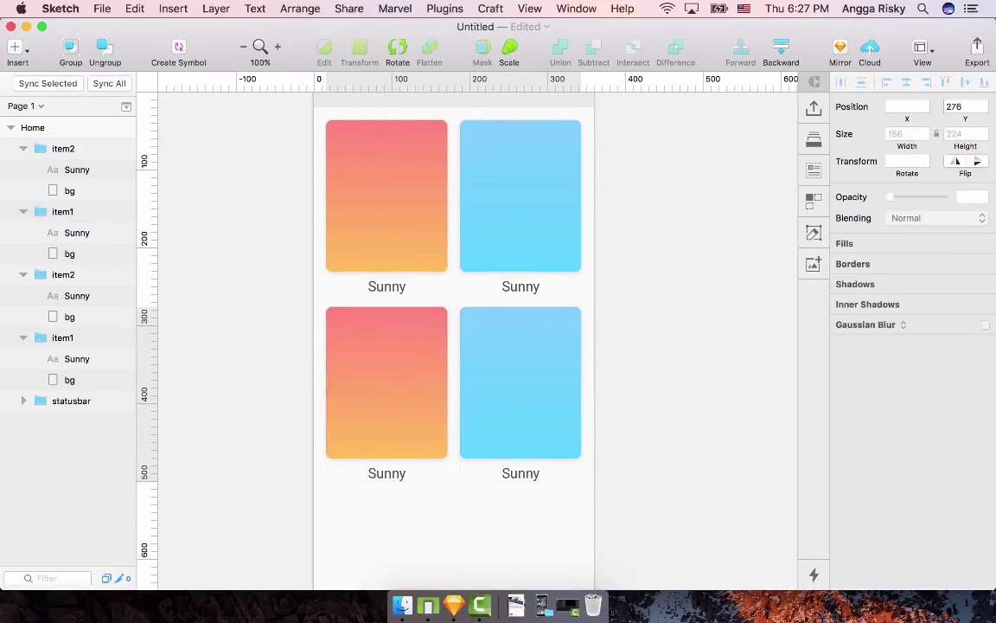
{"action": "left_click", "coordinate": [521, 203]}
{"action": "left_click", "coordinate": [387, 203]}
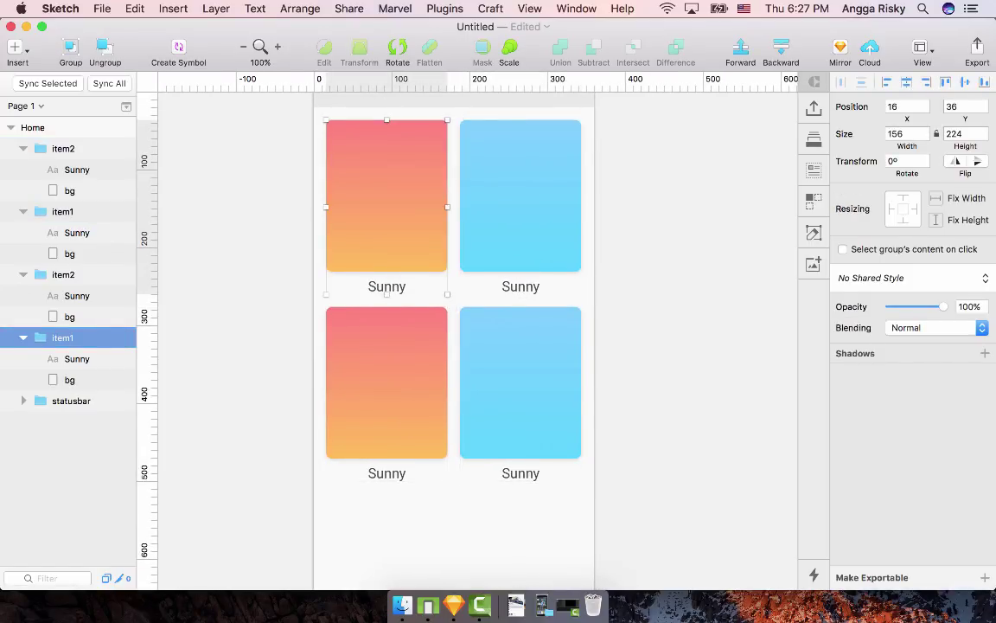
{"action": "left_click", "coordinate": [521, 208]}
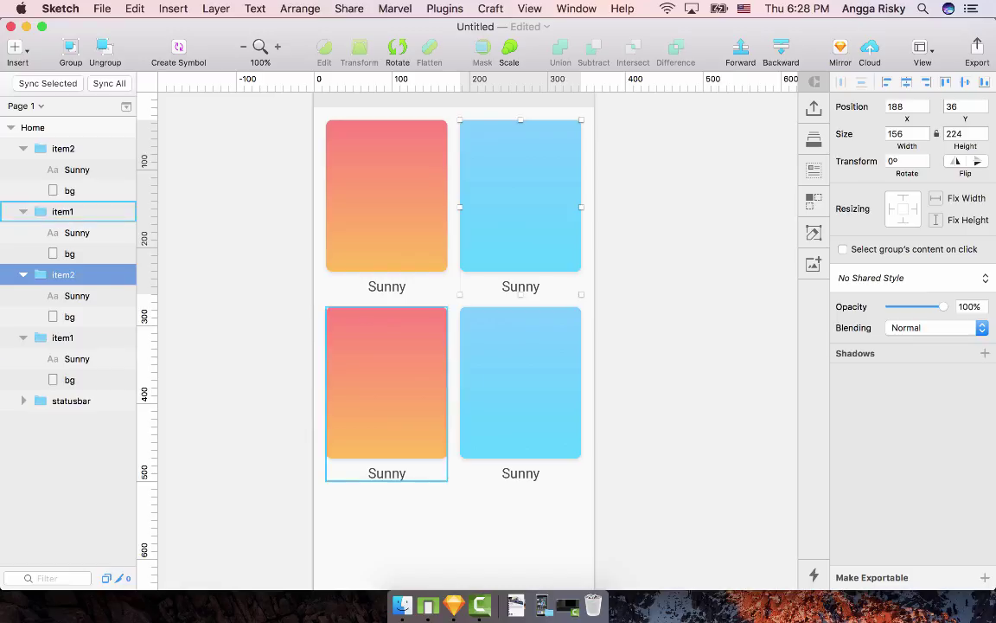
{"action": "left_click", "coordinate": [387, 374]}
{"action": "double_click", "coordinate": [63, 211]}
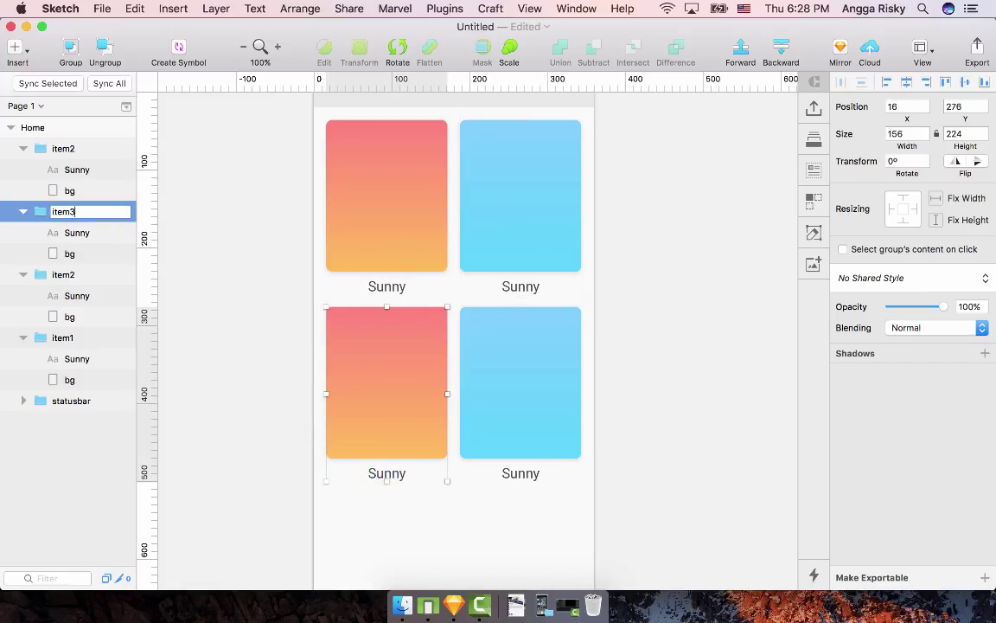
{"action": "key", "text": "Return"}
Step: Rename the pasted item2 group in the second row as item4
{"action": "left_click", "coordinate": [510, 380]}
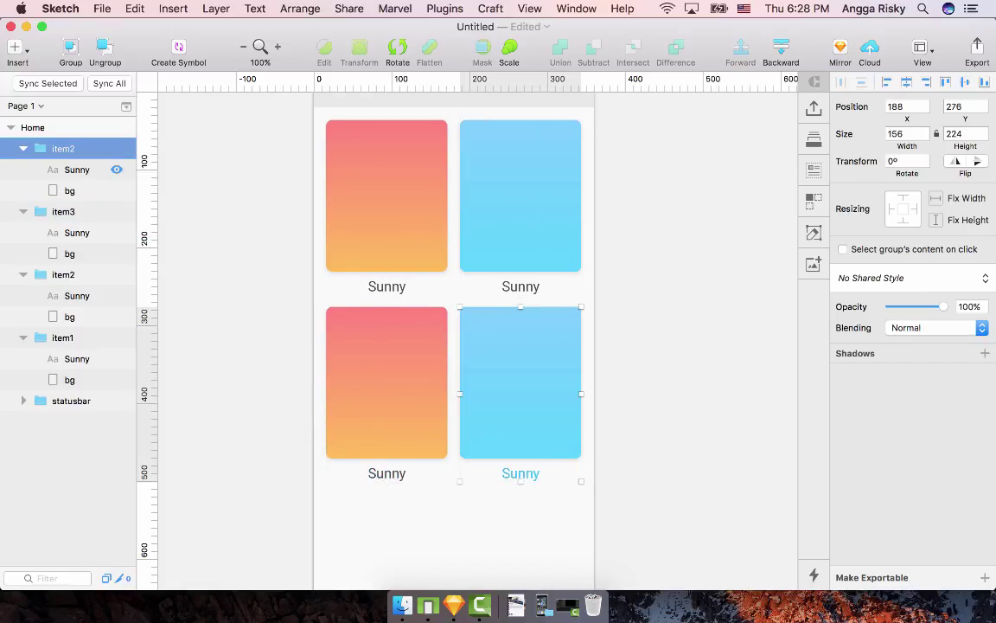
{"action": "double_click", "coordinate": [62, 148]}
{"action": "key", "text": "Return"}
{"action": "left_click", "coordinate": [659, 272]}
Step: Change the caption of the item2 card to "Cloud"
{"action": "double_click", "coordinate": [520, 286]}
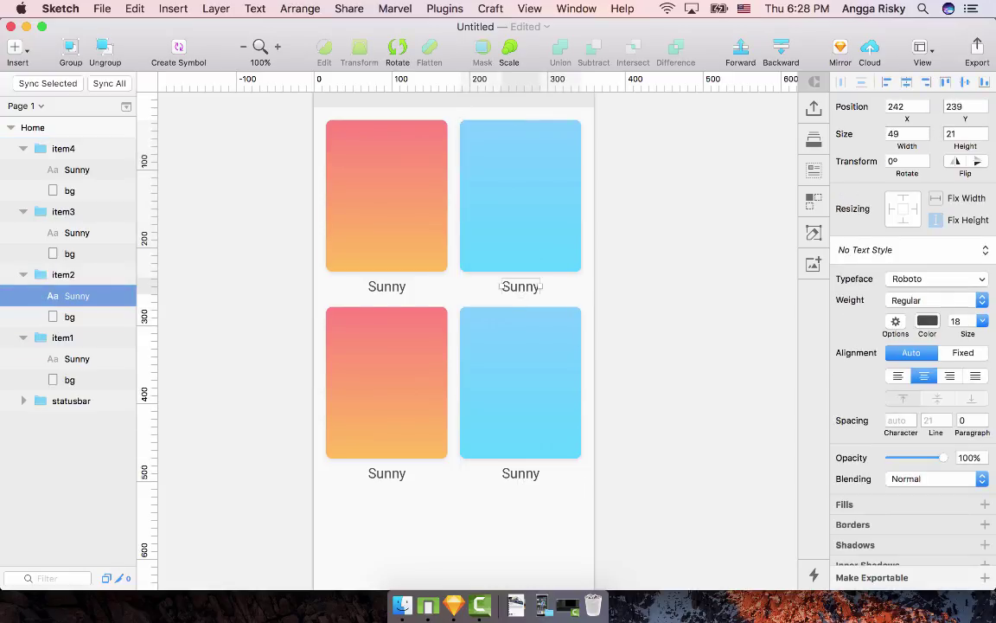
{"action": "key", "text": "Return"}
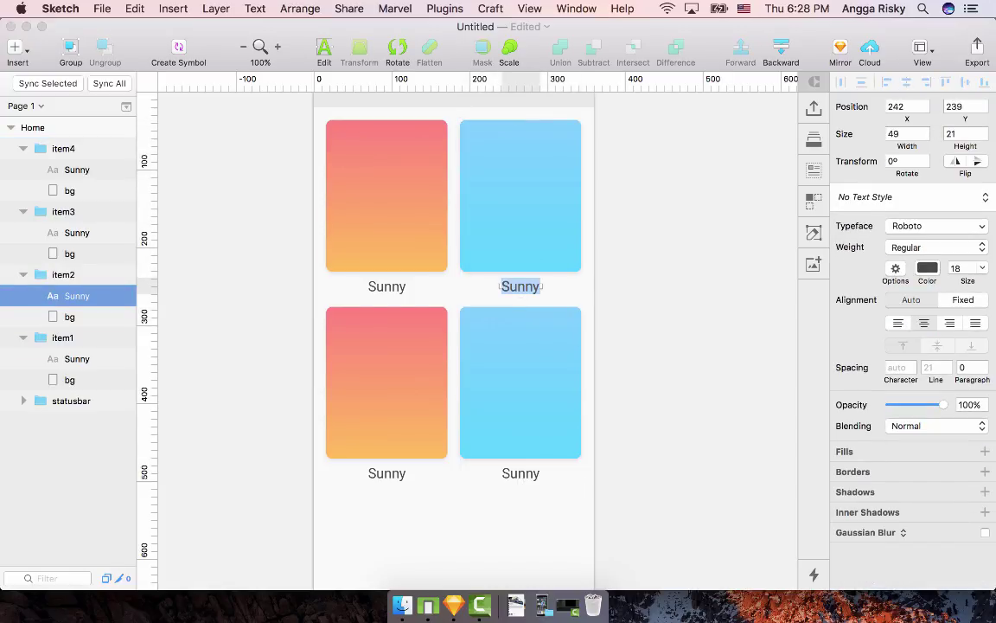
{"action": "type", "text": "Cloud"}
Step: Recolor item3's bg card gradient with FF83BD pink for the upper stop and 6F5CFF violet for the lower stop
{"action": "left_click", "coordinate": [386, 383]}
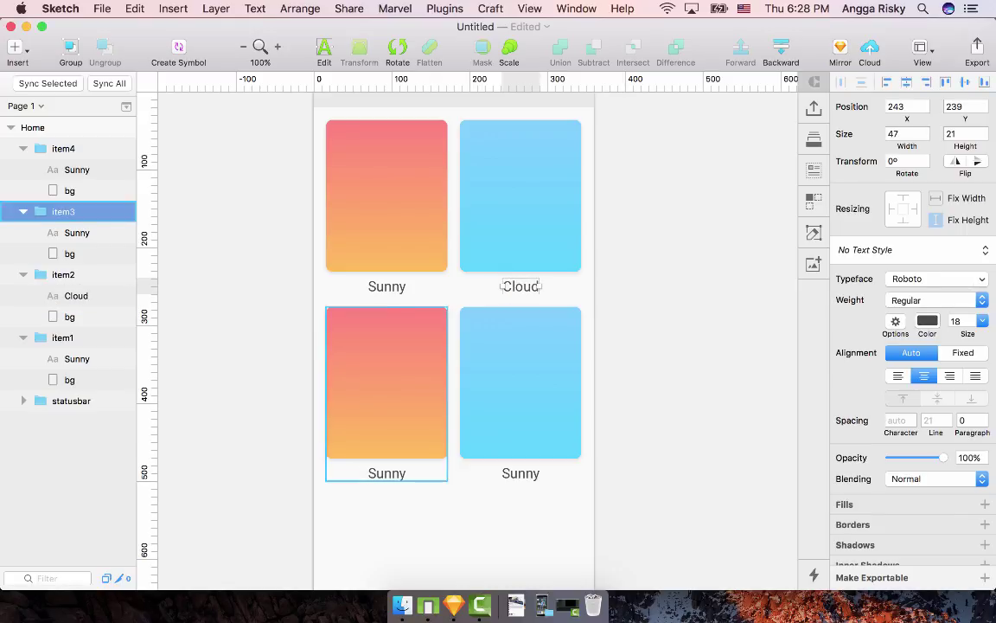
{"action": "double_click", "coordinate": [387, 383]}
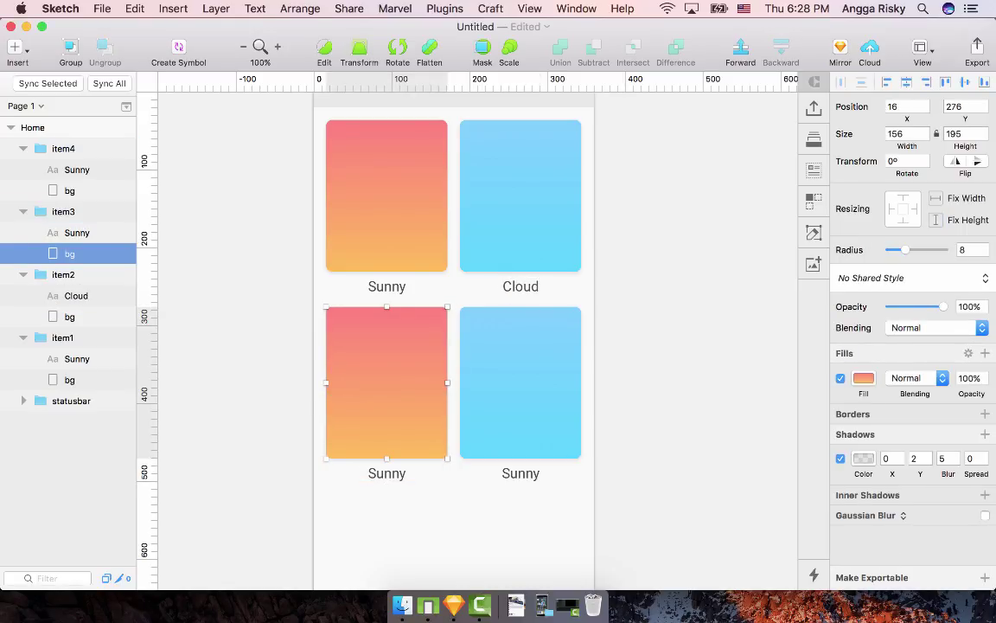
{"action": "left_click", "coordinate": [863, 378]}
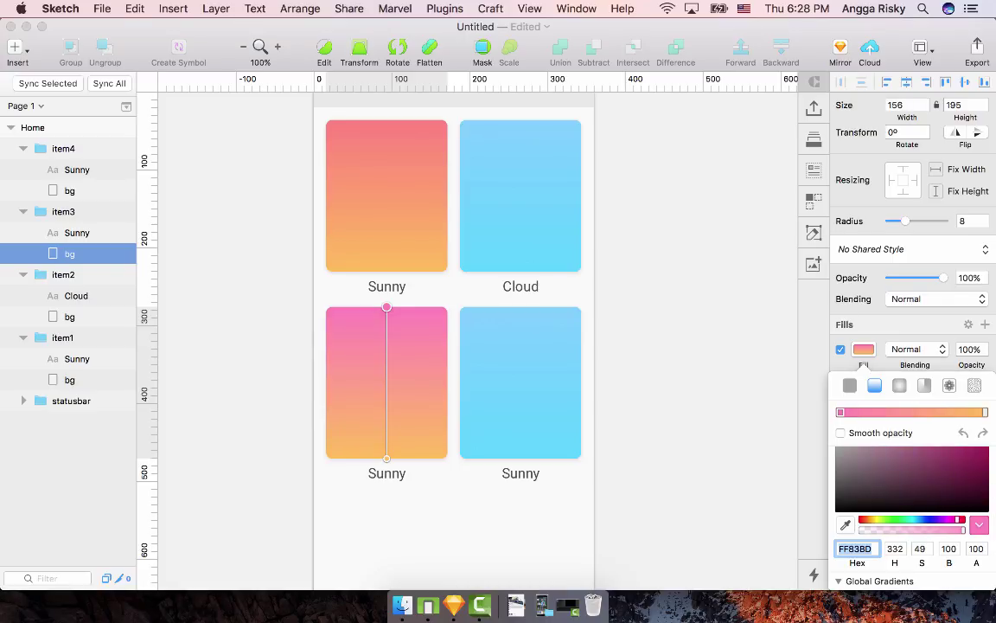
{"action": "left_click", "coordinate": [985, 413]}
{"action": "left_click", "coordinate": [932, 519]}
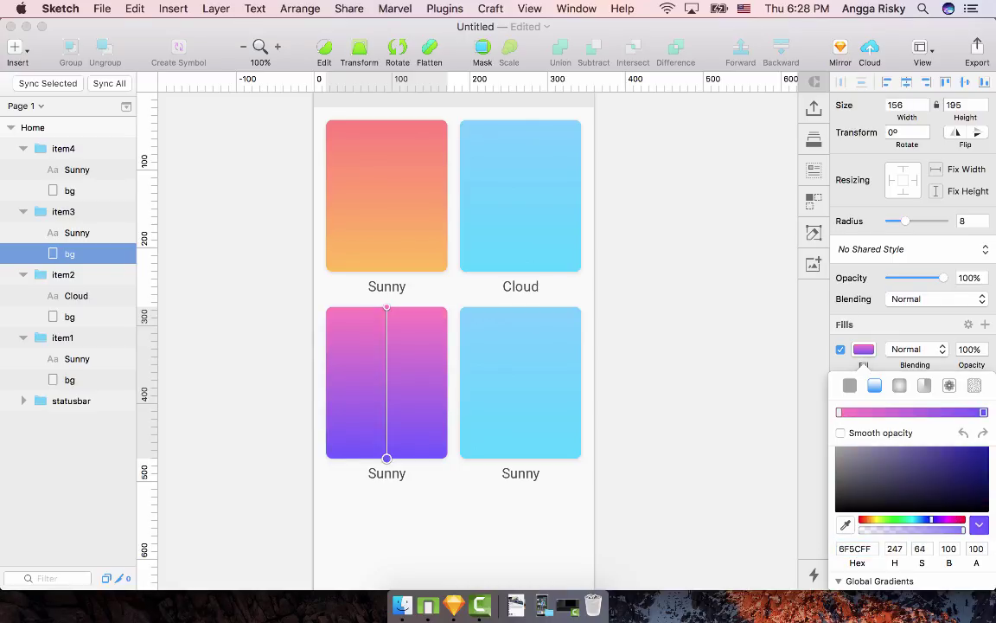
{"action": "left_click", "coordinate": [692, 497]}
Step: Change the caption of the item3 card to "Chill"
{"action": "double_click", "coordinate": [387, 473]}
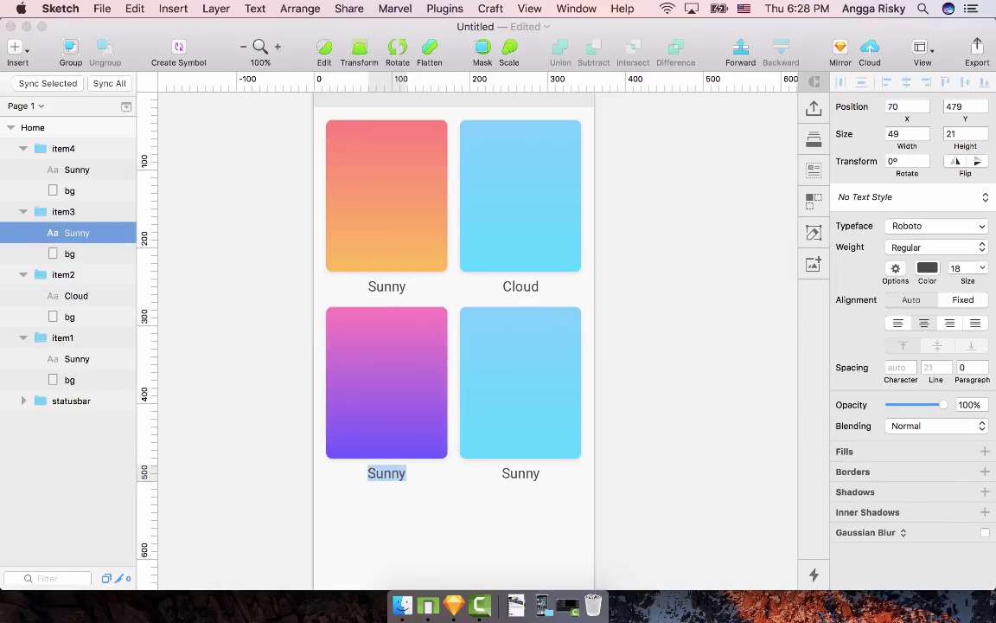
{"action": "type", "text": "Chill"}
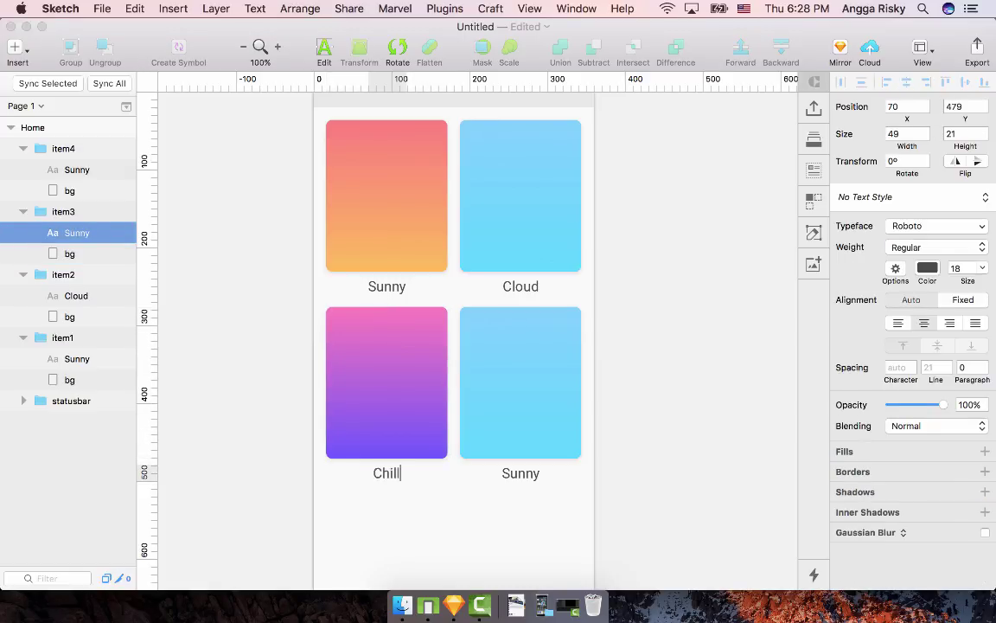
{"action": "key", "text": "Escape"}
{"action": "key", "text": "Escape"}
Step: Recolor item4's bg card gradient with mint green for the upper stop and lime green for the lower stop
{"action": "double_click", "coordinate": [521, 382]}
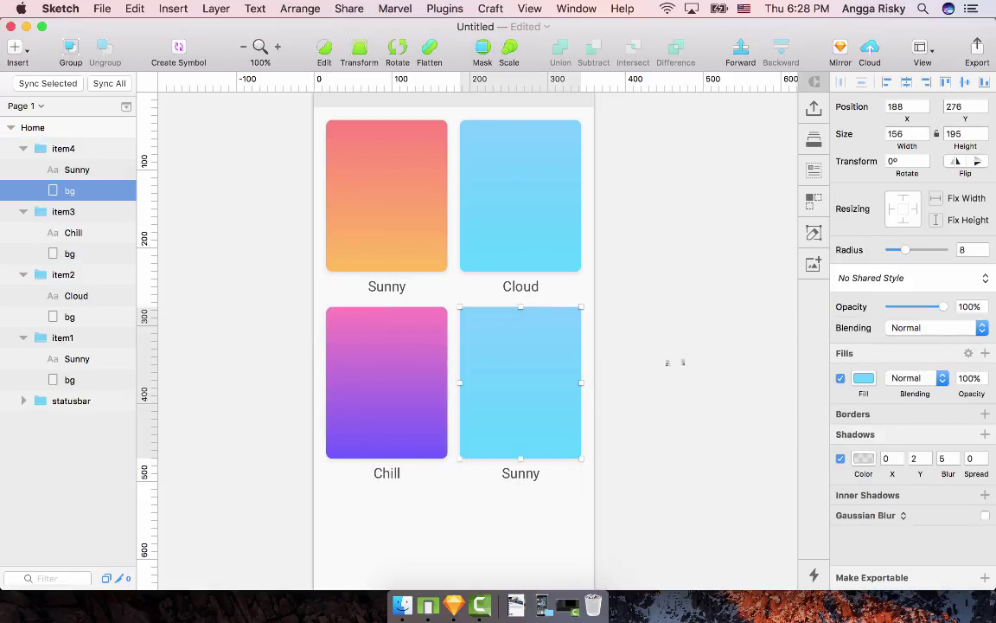
{"action": "left_click", "coordinate": [863, 378]}
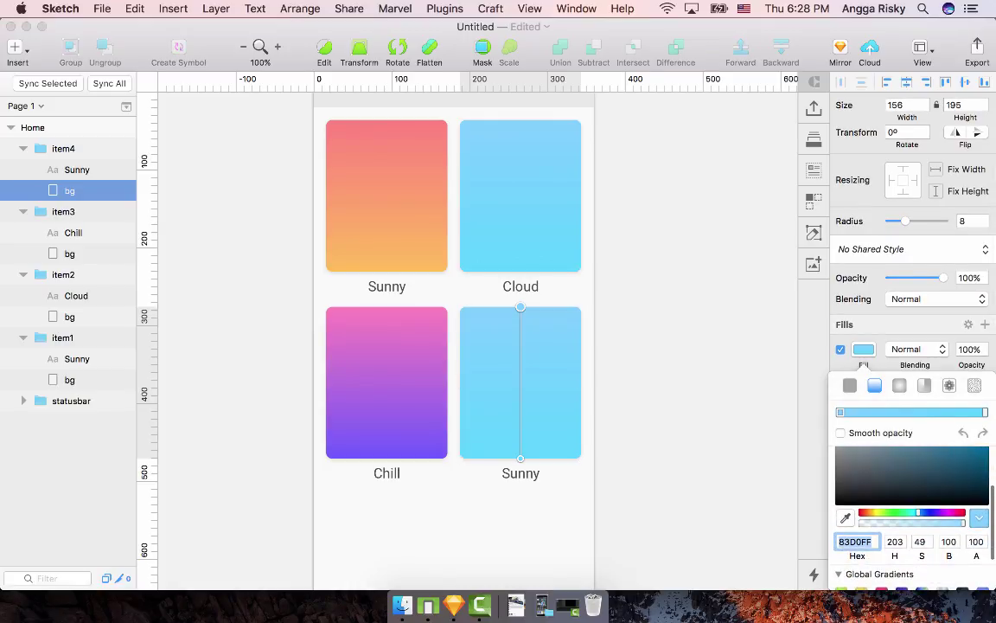
{"action": "key", "text": "super+v"}
{"action": "key", "text": "Return"}
{"action": "scroll", "coordinate": [911, 493], "scroll_direction": "up", "scroll_amount": 3}
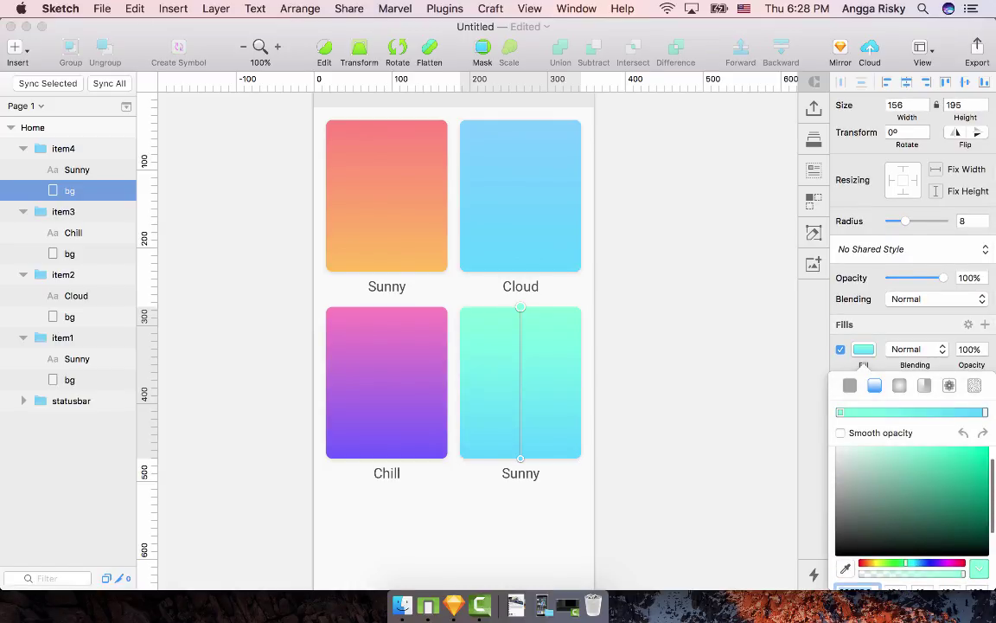
{"action": "left_click", "coordinate": [984, 412]}
{"action": "left_click_drag", "start_coordinate": [916, 563], "coordinate": [883, 563]}
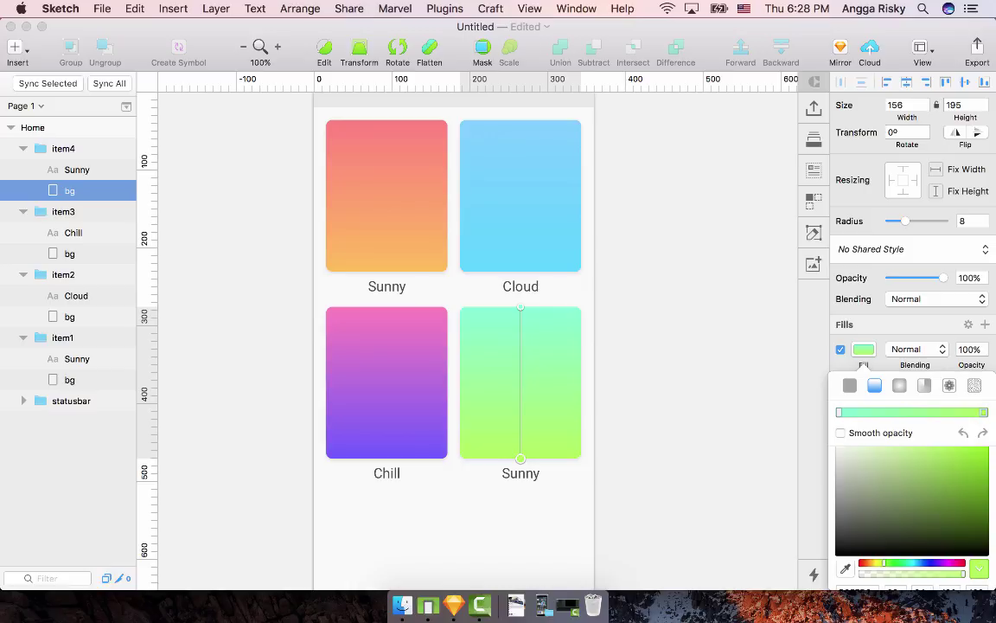
{"action": "key", "text": "Escape"}
Step: Change the caption of the item4 card to "Forest"
{"action": "double_click", "coordinate": [521, 473]}
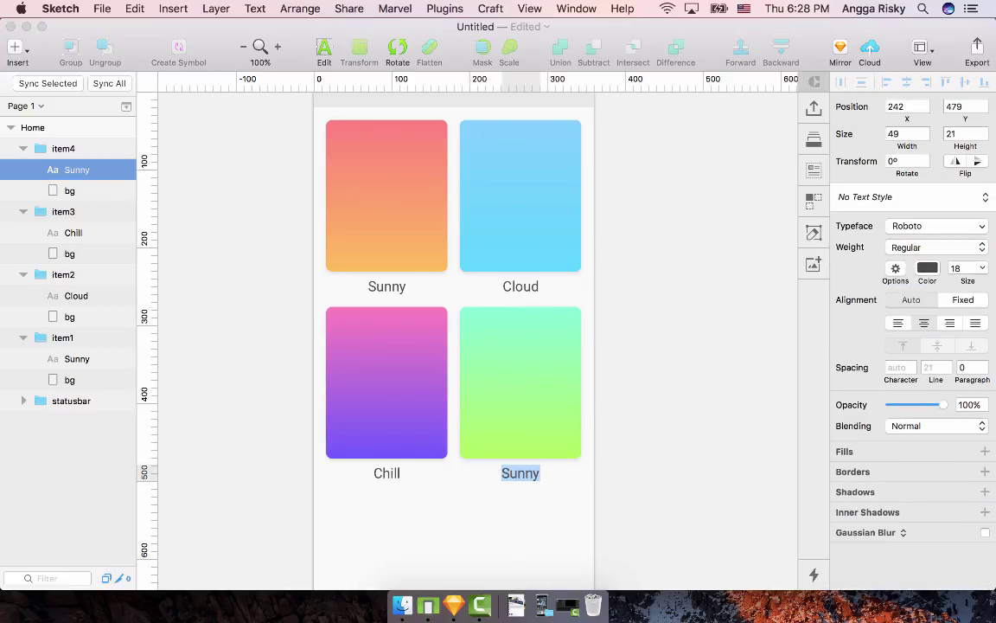
{"action": "type", "text": "Forest"}
{"action": "key", "text": "Escape"}
{"action": "key", "text": "Escape"}
{"action": "scroll", "coordinate": [454, 338], "scroll_direction": "down", "scroll_amount": 2}
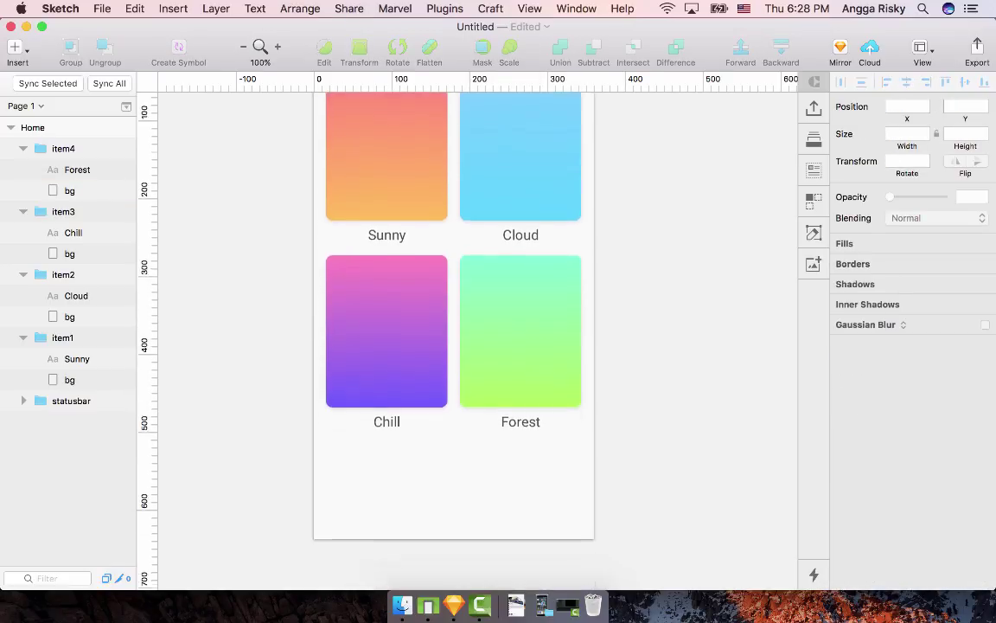
{"action": "scroll", "coordinate": [467, 337], "scroll_direction": "up", "scroll_amount": 3}
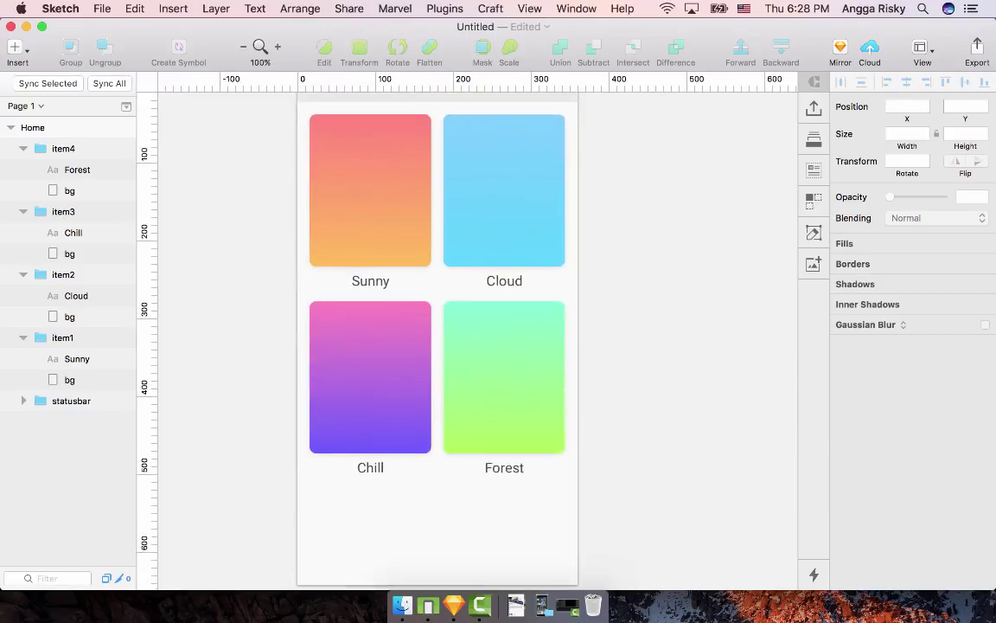
{"action": "scroll", "coordinate": [467, 338], "scroll_direction": "up", "scroll_amount": 2}
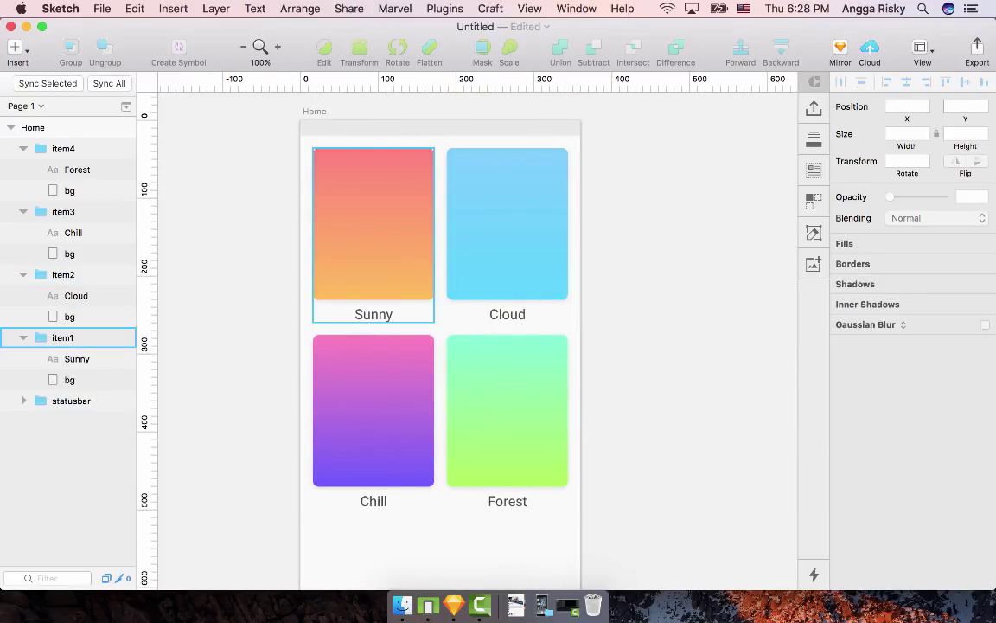
{"action": "left_click", "coordinate": [374, 236]}
{"action": "left_click", "coordinate": [508, 235]}
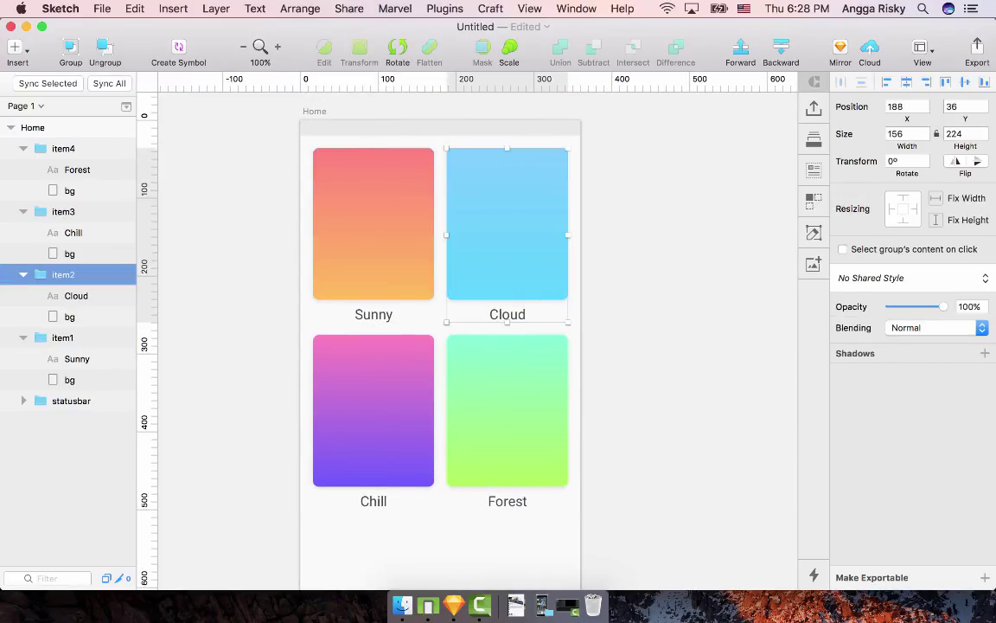
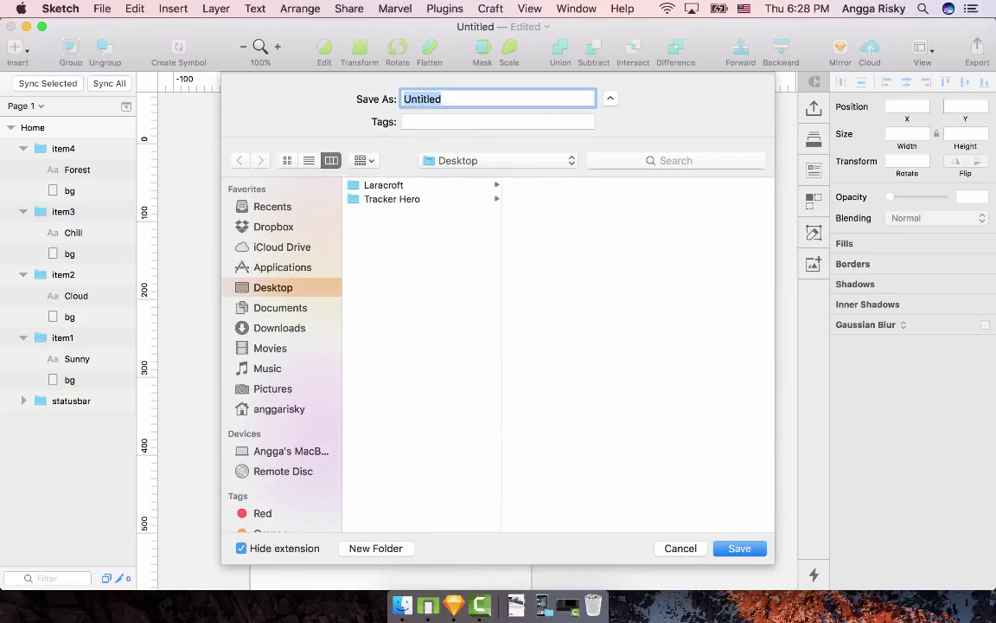
Step: Save the document on the Desktop under the name Master
{"action": "type", "text": "er"}
{"action": "key", "text": "Return"}
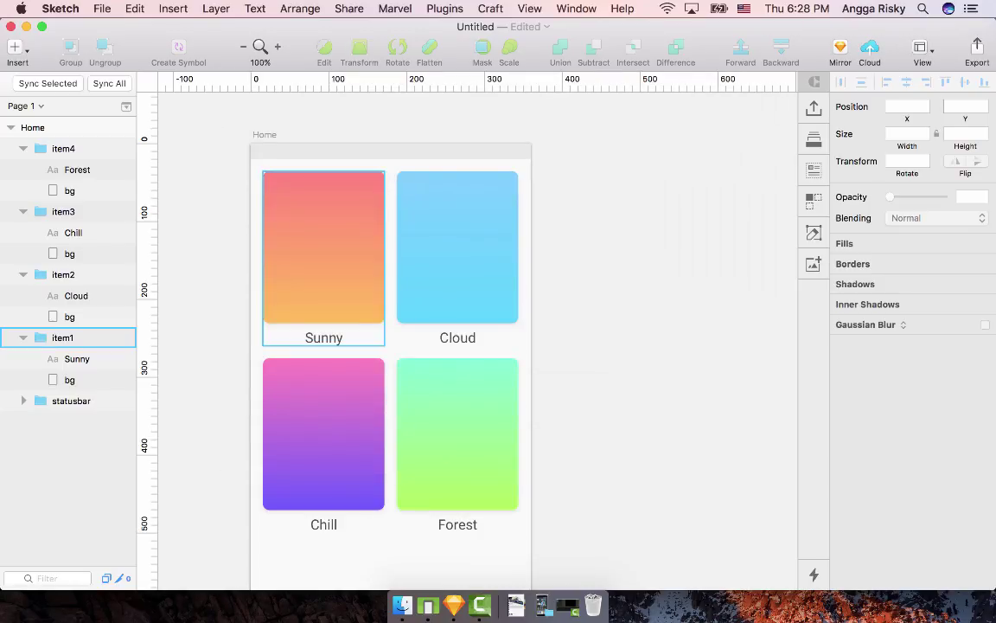
Step: Review the Home artboard's layout, checking the four gradient cards and the empty area beneath the second row
{"action": "scroll", "coordinate": [390, 346], "scroll_direction": "down", "scroll_amount": 2}
{"action": "scroll", "coordinate": [389, 346], "scroll_direction": "right", "scroll_amount": 2}
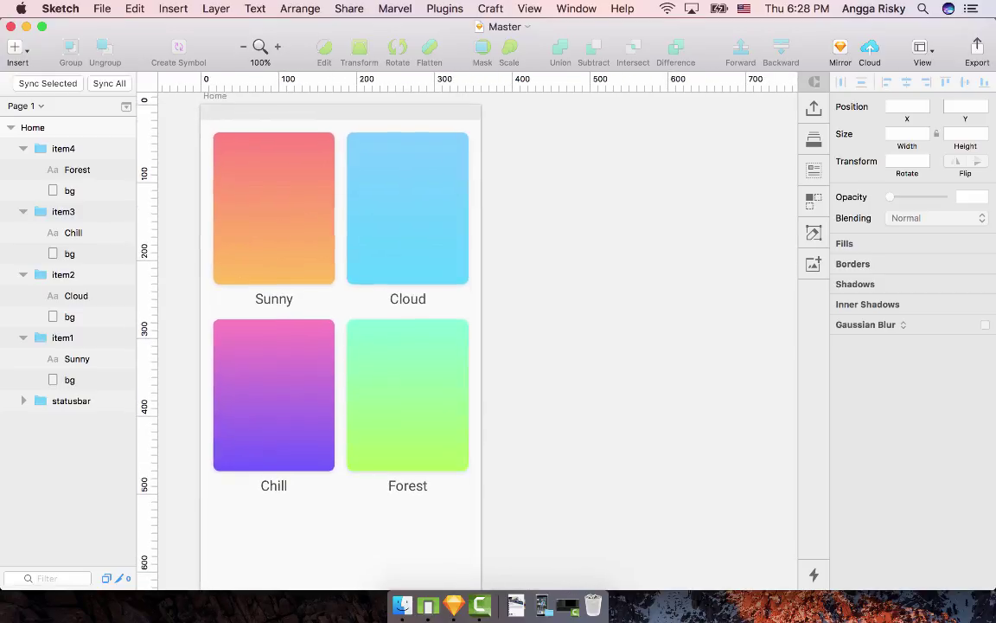
{"action": "key", "text": "super+minus"}
{"action": "key", "text": "super+plus"}
{"action": "scroll", "coordinate": [456, 328], "scroll_direction": "down", "scroll_amount": 3}
{"action": "scroll", "coordinate": [456, 329], "scroll_direction": "left", "scroll_amount": 2}
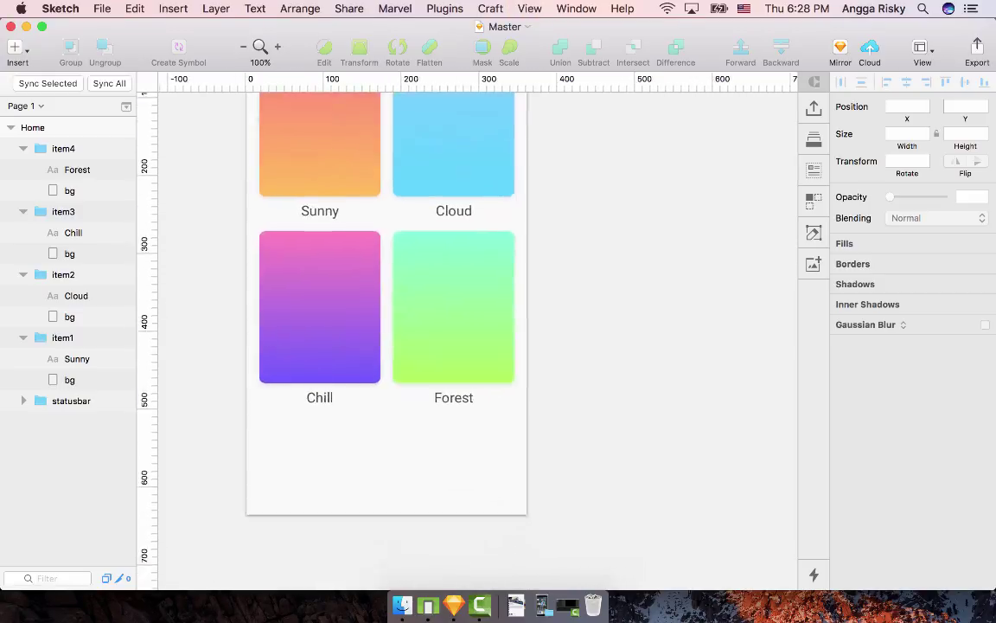
{"action": "scroll", "coordinate": [456, 329], "scroll_direction": "up", "scroll_amount": 1}
{"action": "scroll", "coordinate": [455, 328], "scroll_direction": "right", "scroll_amount": 1}
{"action": "left_click", "coordinate": [456, 328]}
{"action": "left_click", "coordinate": [322, 328]}
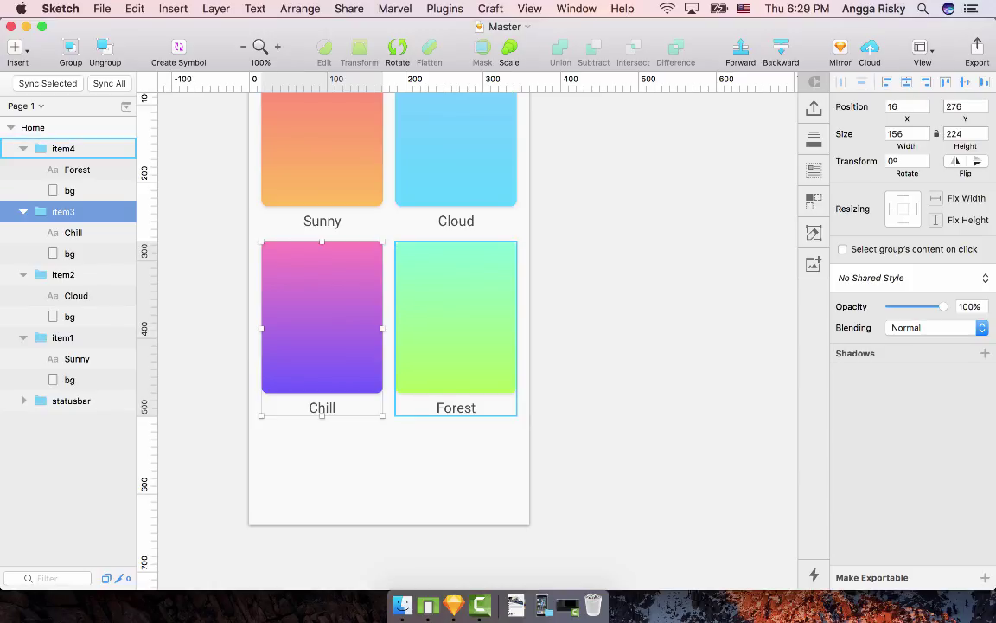
{"action": "scroll", "coordinate": [456, 329], "scroll_direction": "up", "scroll_amount": 3}
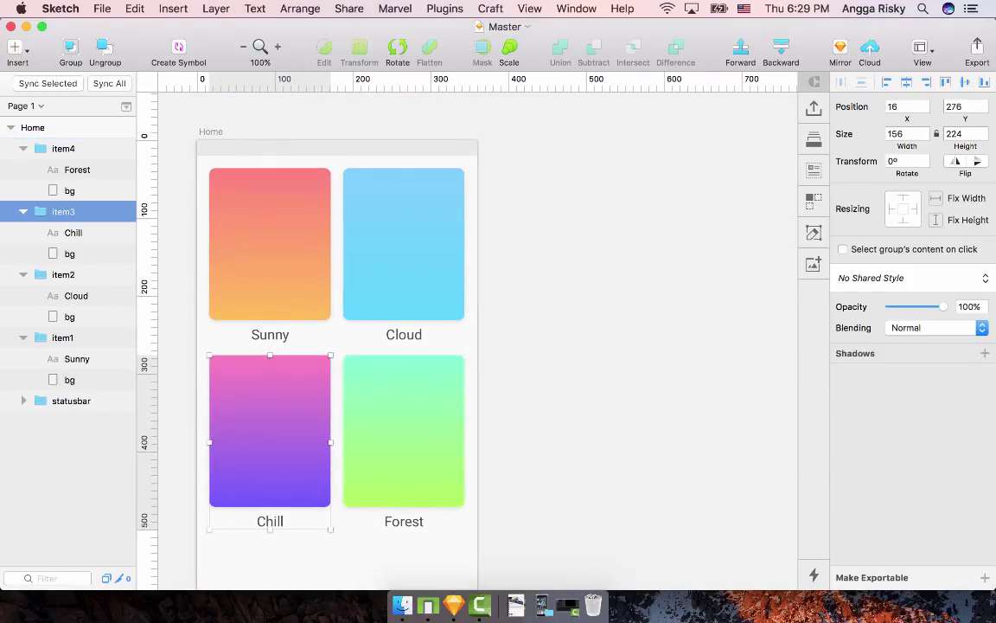
{"action": "key", "text": "Escape"}
{"action": "scroll", "coordinate": [456, 328], "scroll_direction": "left", "scroll_amount": 1}
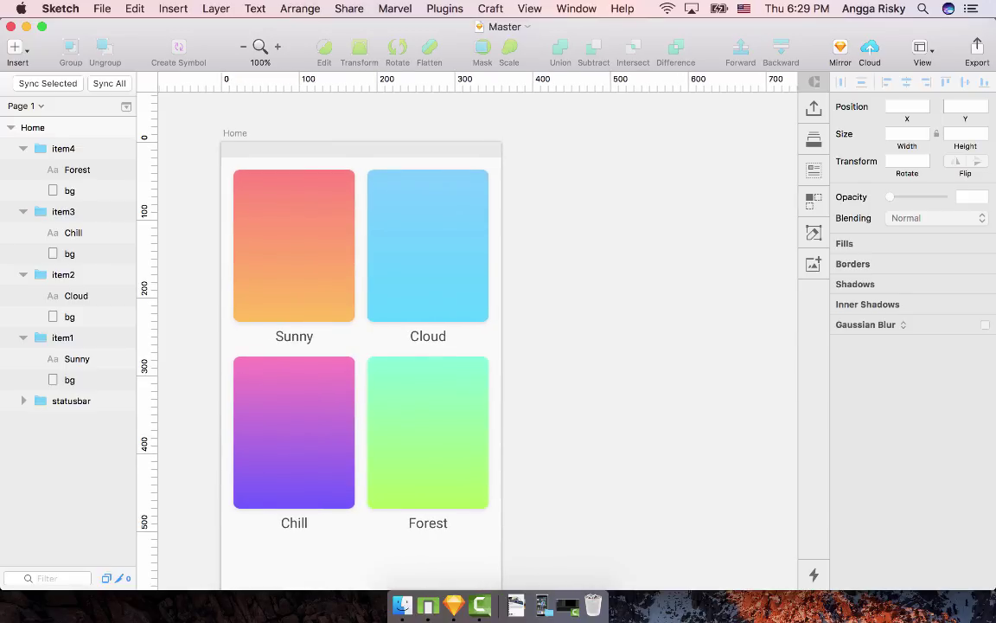
{"action": "scroll", "coordinate": [432, 242], "scroll_direction": "left", "scroll_amount": 2}
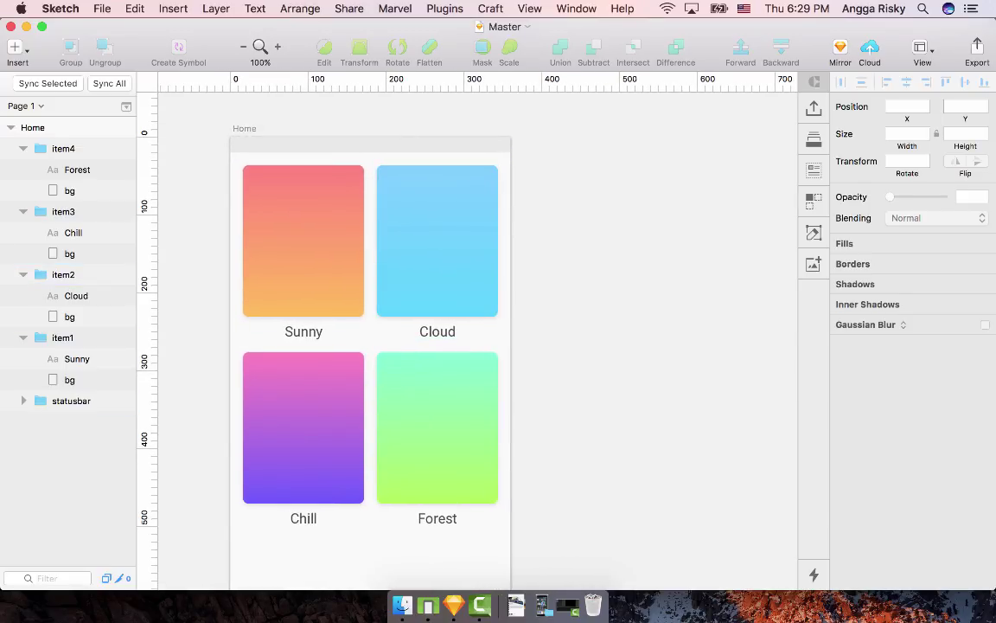
Step: Duplicate the Home artboard and rename the copy as item1
{"action": "left_click", "coordinate": [35, 128]}
{"action": "key", "text": "super+d"}
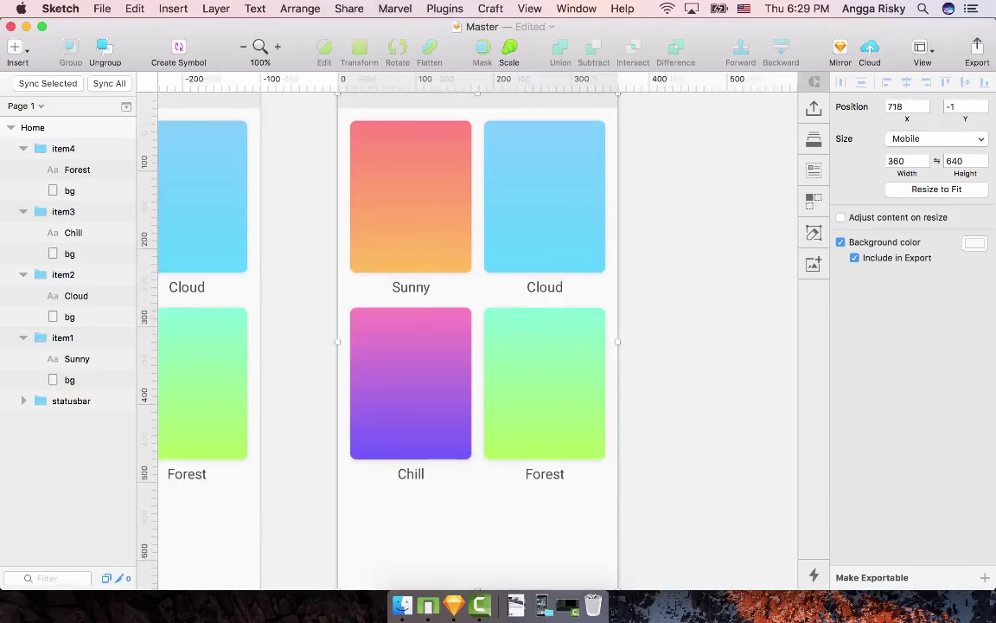
{"action": "key", "text": "super+r"}
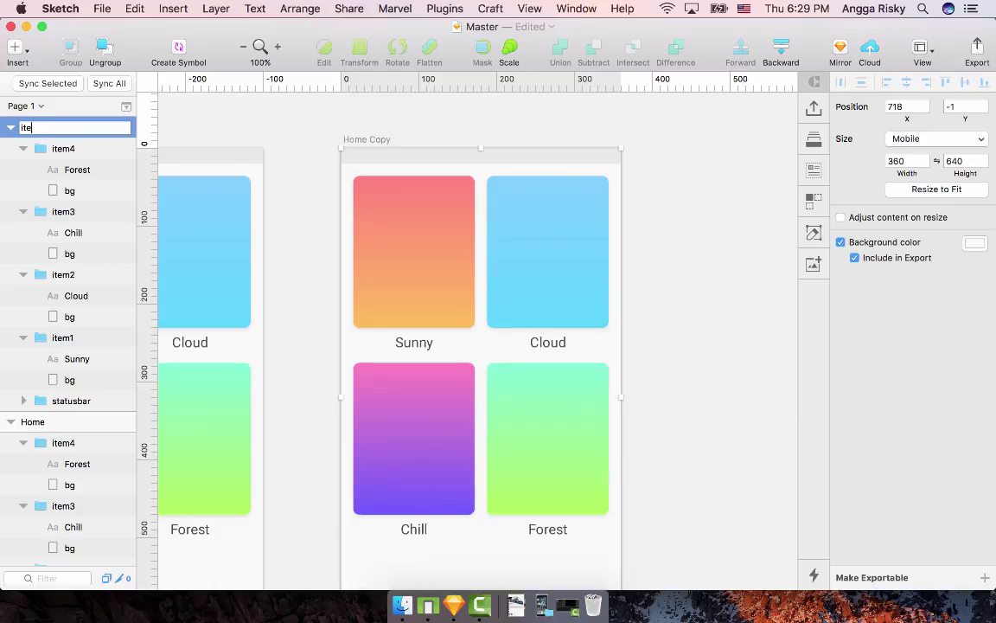
{"action": "key", "text": "Return"}
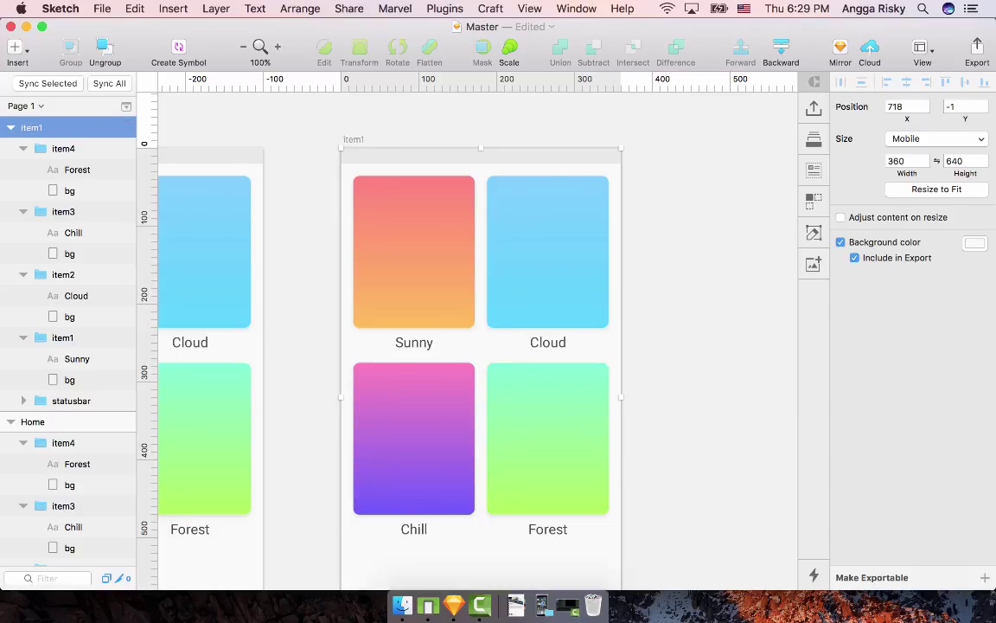
{"action": "key", "text": "Escape"}
{"action": "scroll", "coordinate": [478, 341], "scroll_direction": "down", "scroll_amount": 3}
{"action": "scroll", "coordinate": [477, 341], "scroll_direction": "up", "scroll_amount": 2}
{"action": "scroll", "coordinate": [477, 341], "scroll_direction": "left", "scroll_amount": 5}
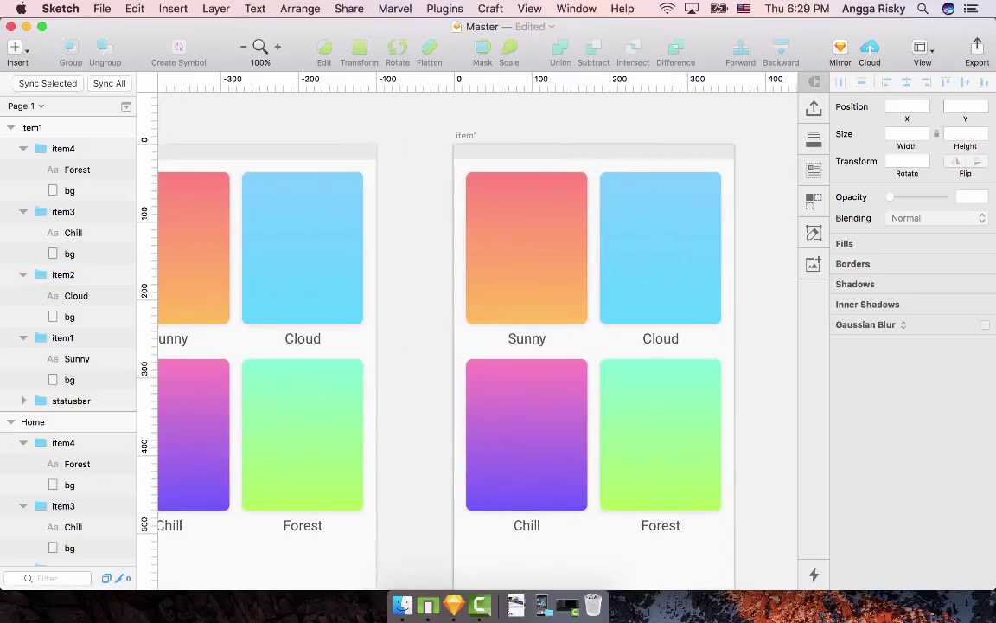
{"action": "scroll", "coordinate": [467, 338], "scroll_direction": "left", "scroll_amount": 5}
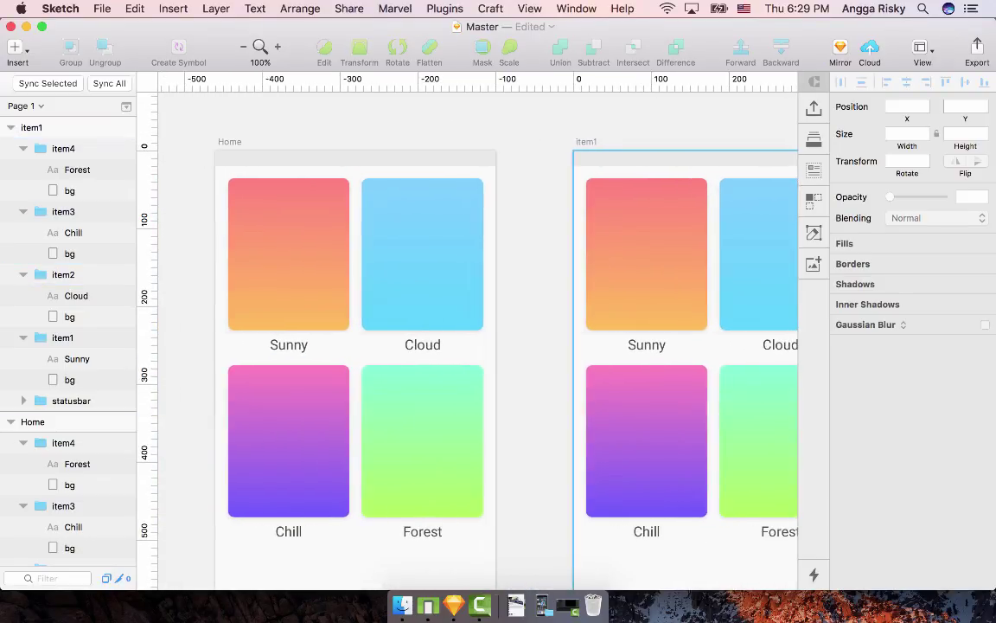
Step: Delete the Cloud, Chill and Forest card groups from the item1 artboard
{"action": "scroll", "coordinate": [467, 338], "scroll_direction": "right", "scroll_amount": 7}
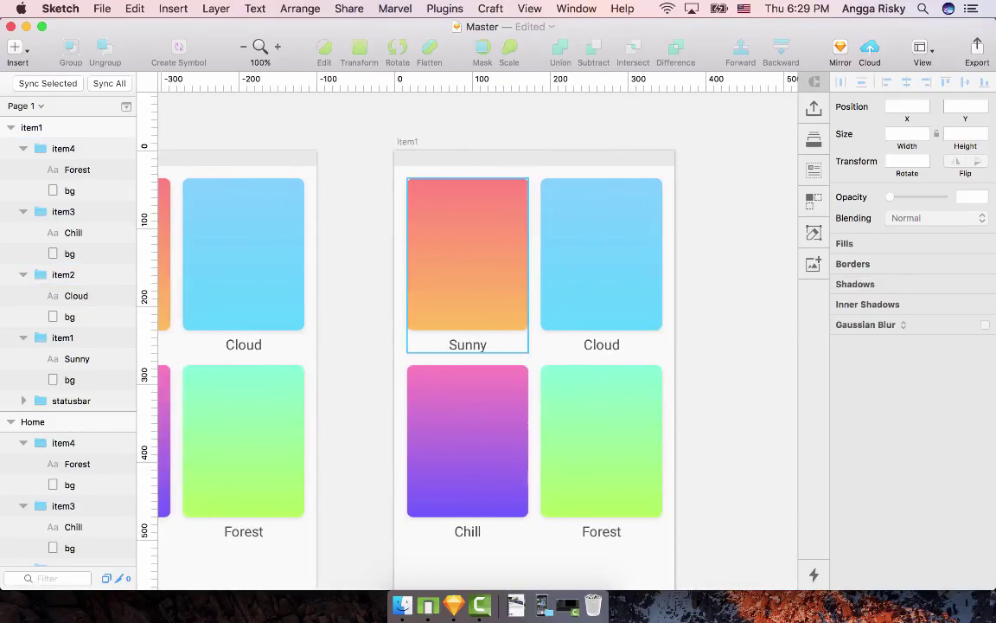
{"action": "scroll", "coordinate": [484, 259], "scroll_direction": "right", "scroll_amount": 4}
{"action": "scroll", "coordinate": [484, 260], "scroll_direction": "down", "scroll_amount": 3}
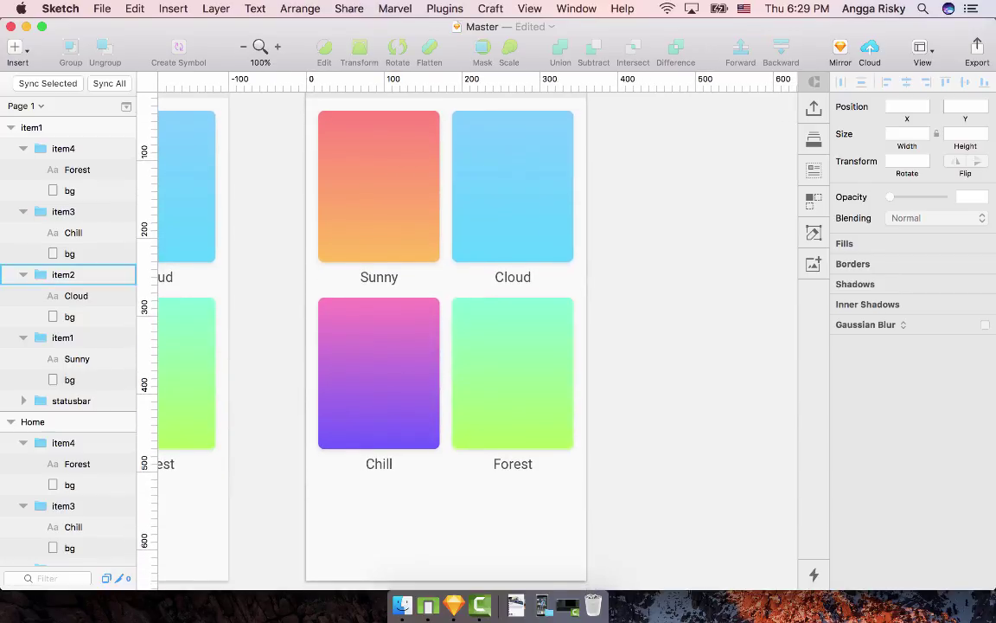
{"action": "left_click", "coordinate": [510, 363]}
{"action": "left_click", "coordinate": [385, 363], "text": "shift"}
{"action": "left_click", "coordinate": [506, 208], "text": "shift"}
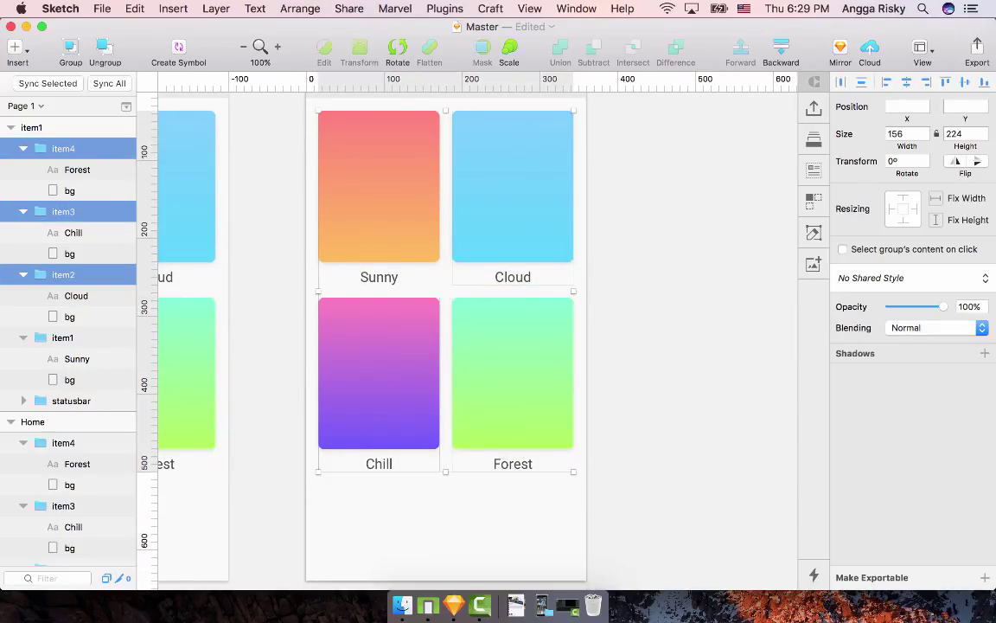
{"action": "key", "text": "Delete"}
Step: Delete the "Sunny" caption from the remaining card on the item1 artboard
{"action": "left_click", "coordinate": [389, 203]}
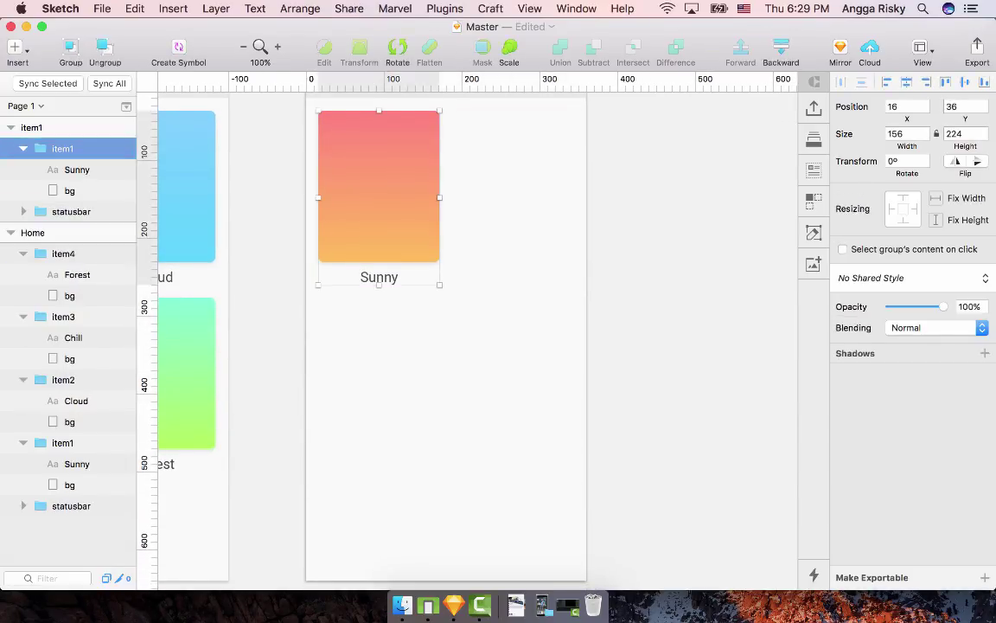
{"action": "double_click", "coordinate": [379, 276]}
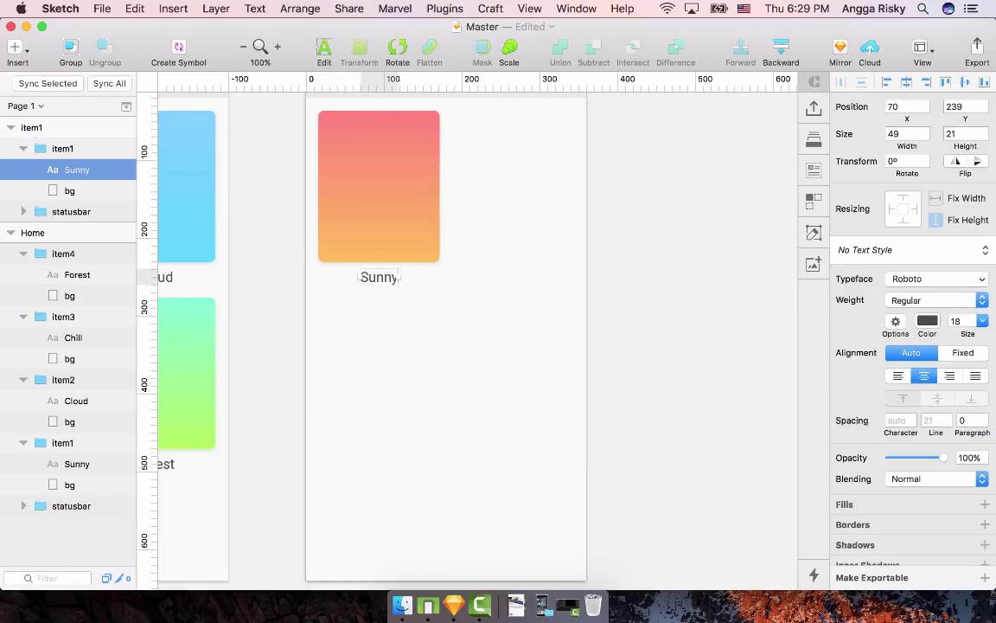
{"action": "key", "text": "Delete"}
Step: Move the orange gradient card to X 0, Y 20, directly below the item1 artboard's status bar
{"action": "scroll", "coordinate": [379, 277], "scroll_direction": "up", "scroll_amount": 1}
{"action": "scroll", "coordinate": [379, 277], "scroll_direction": "right", "scroll_amount": 1}
{"action": "left_click", "coordinate": [372, 212]}
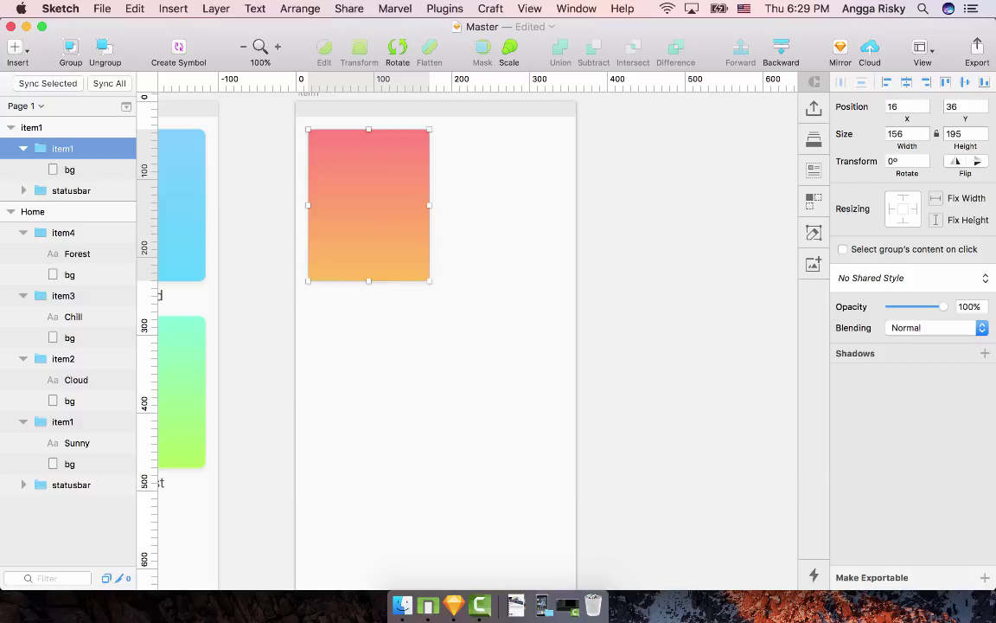
{"action": "left_click_drag", "start_coordinate": [372, 212], "coordinate": [359, 199]}
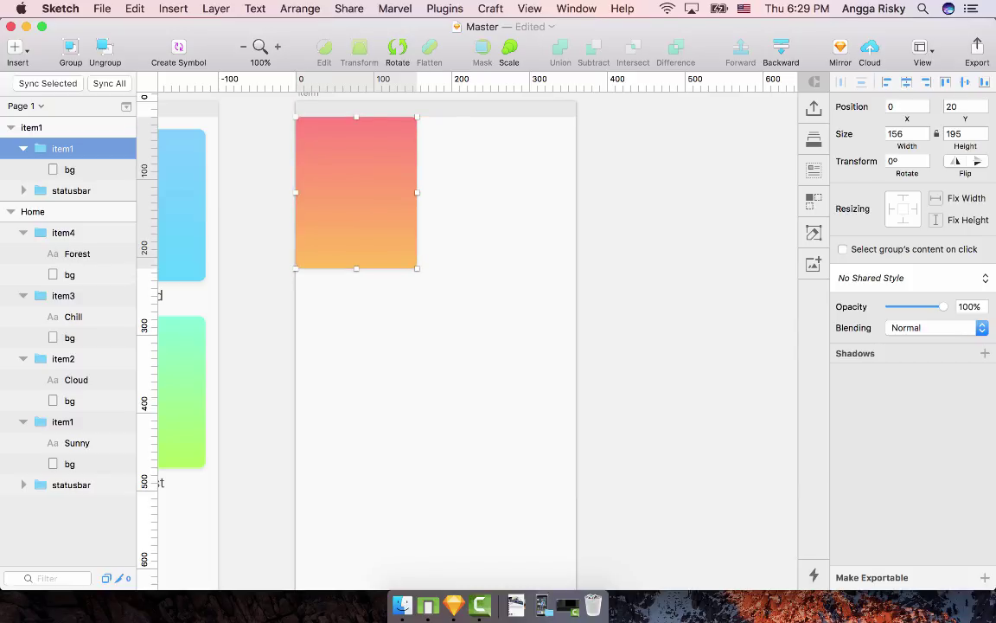
Step: Set the card background's corner radius to 0 and enlarge it to about 362 × 620 to fill the item1 artboard
{"action": "left_click", "coordinate": [78, 169]}
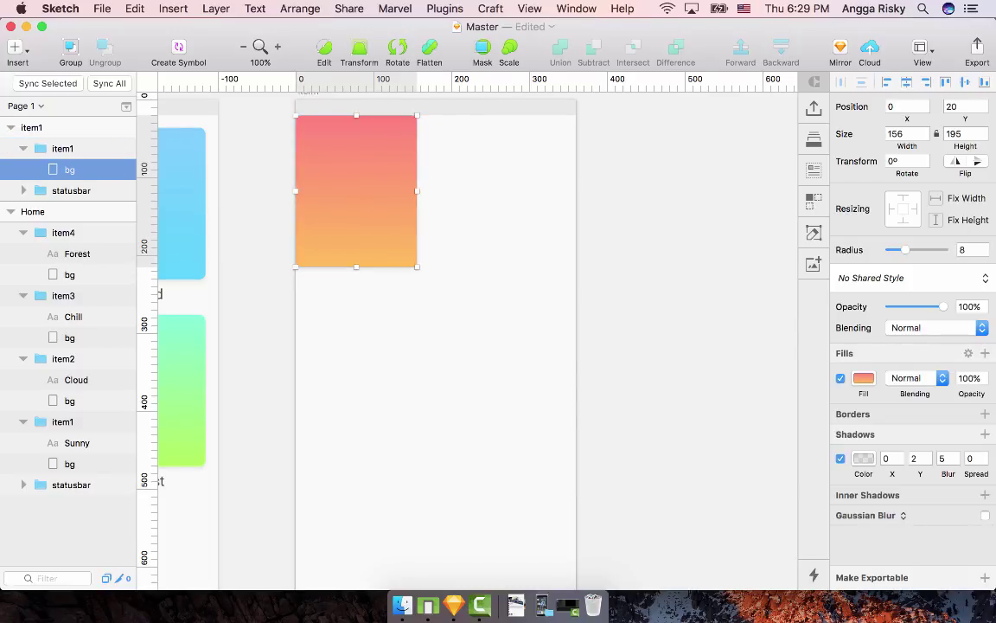
{"action": "scroll", "coordinate": [467, 337], "scroll_direction": "down", "scroll_amount": 5}
{"action": "left_click_drag", "start_coordinate": [406, 140], "coordinate": [567, 471]}
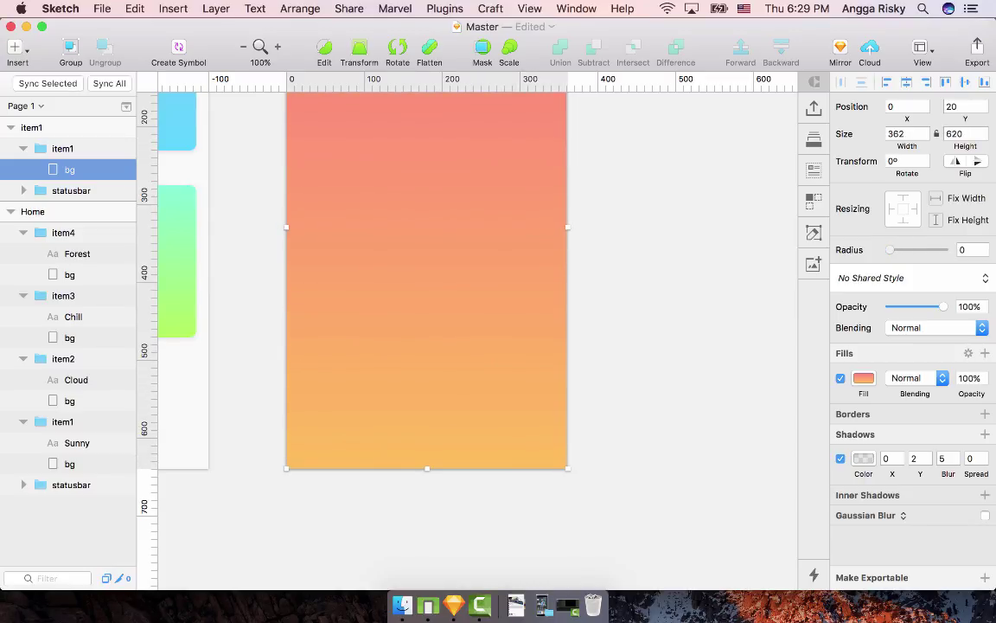
{"action": "left_click", "coordinate": [616, 449]}
{"action": "left_click", "coordinate": [467, 371]}
{"action": "scroll", "coordinate": [467, 372], "scroll_direction": "up", "scroll_amount": 5}
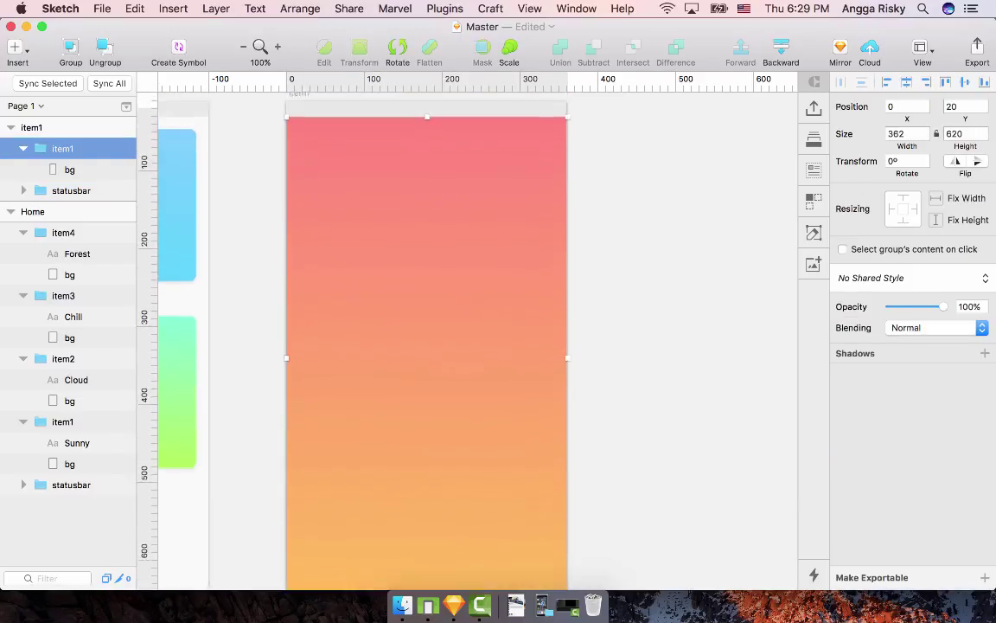
Step: Examine how the enlarged gradient background fits the edges of the item1 artboard
{"action": "scroll", "coordinate": [467, 372], "scroll_direction": "up", "scroll_amount": 3}
{"action": "left_click", "coordinate": [616, 389]}
{"action": "scroll", "coordinate": [616, 389], "scroll_direction": "left", "scroll_amount": 3}
{"action": "scroll", "coordinate": [616, 389], "scroll_direction": "down", "scroll_amount": 1}
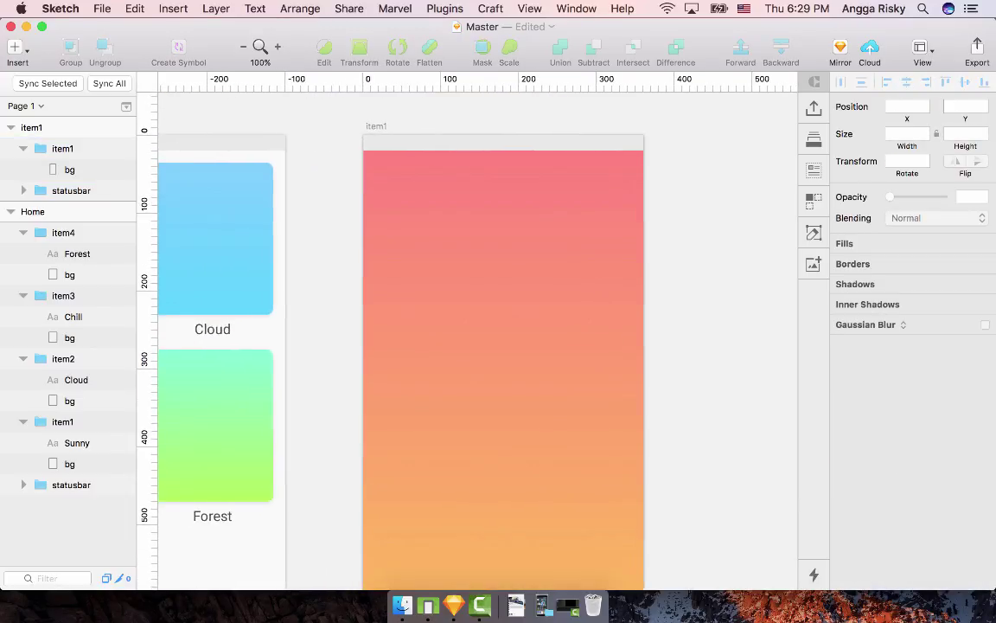
{"action": "scroll", "coordinate": [615, 372], "scroll_direction": "left", "scroll_amount": 2}
{"action": "left_click", "coordinate": [589, 363]}
{"action": "left_click", "coordinate": [718, 363]}
{"action": "scroll", "coordinate": [718, 363], "scroll_direction": "right", "scroll_amount": 1}
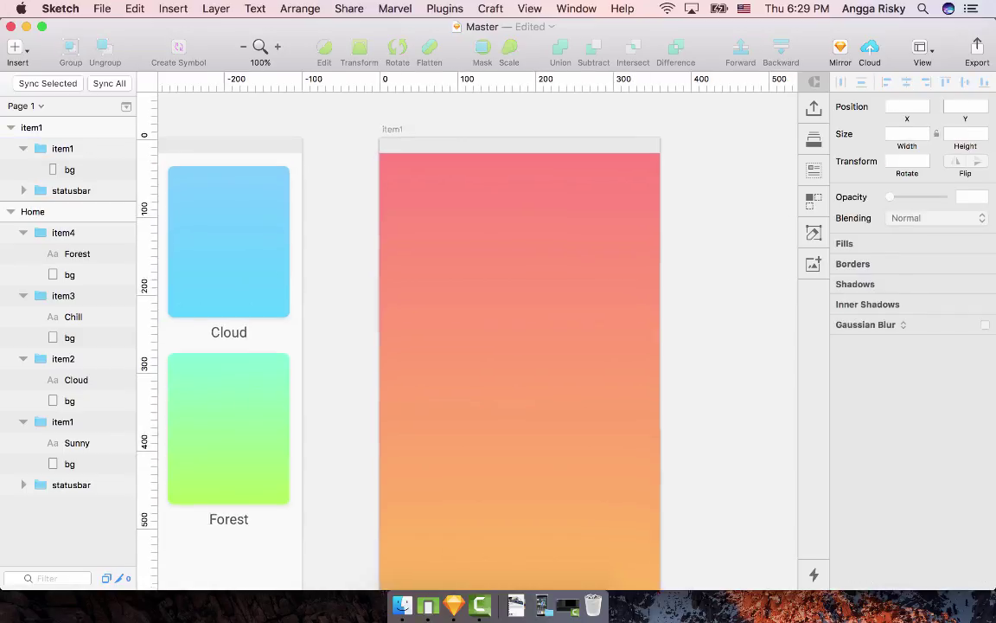
Step: Set the width of the bg rectangle on the item1 artboard to 360
{"action": "left_click", "coordinate": [588, 364]}
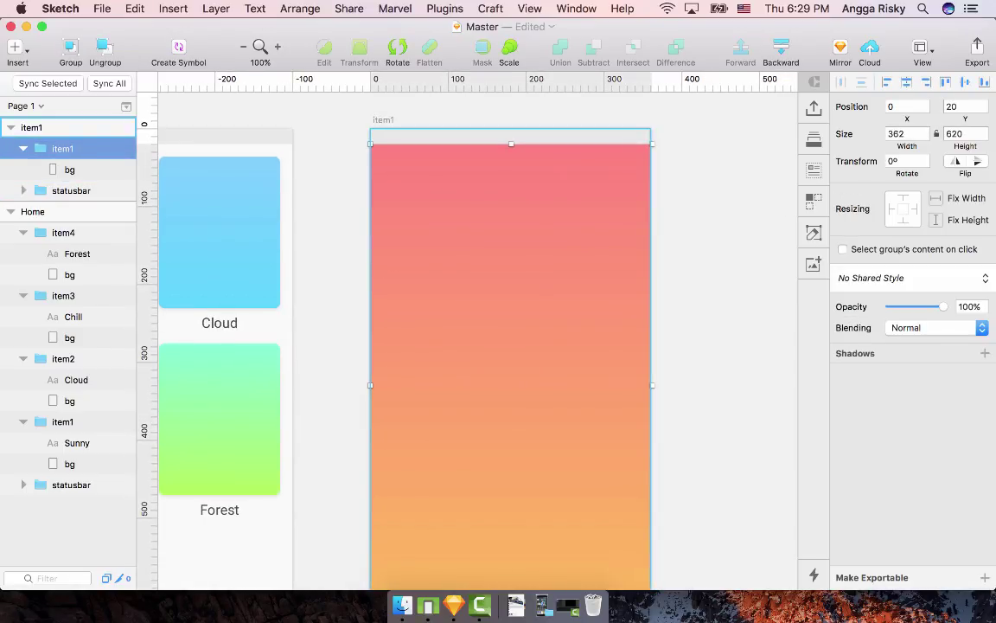
{"action": "left_click", "coordinate": [383, 120]}
{"action": "left_click", "coordinate": [346, 164]}
{"action": "left_click", "coordinate": [449, 259]}
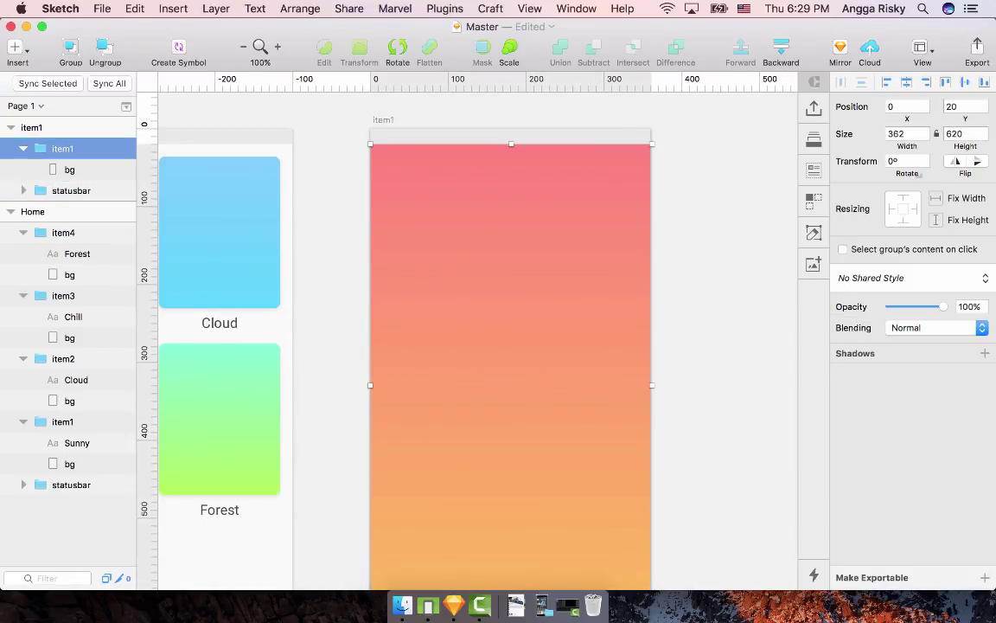
{"action": "left_click", "coordinate": [70, 169]}
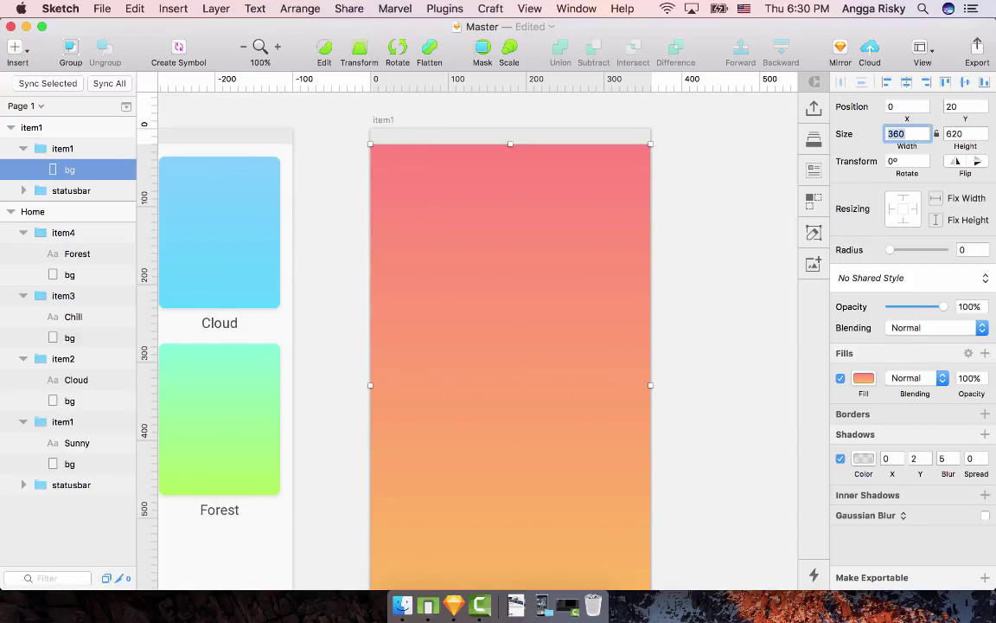
{"action": "left_click", "coordinate": [722, 260]}
Step: Collapse the item1 group on the item1 artboard and rename it as bg_item1
{"action": "scroll", "coordinate": [723, 260], "scroll_direction": "down", "scroll_amount": 3}
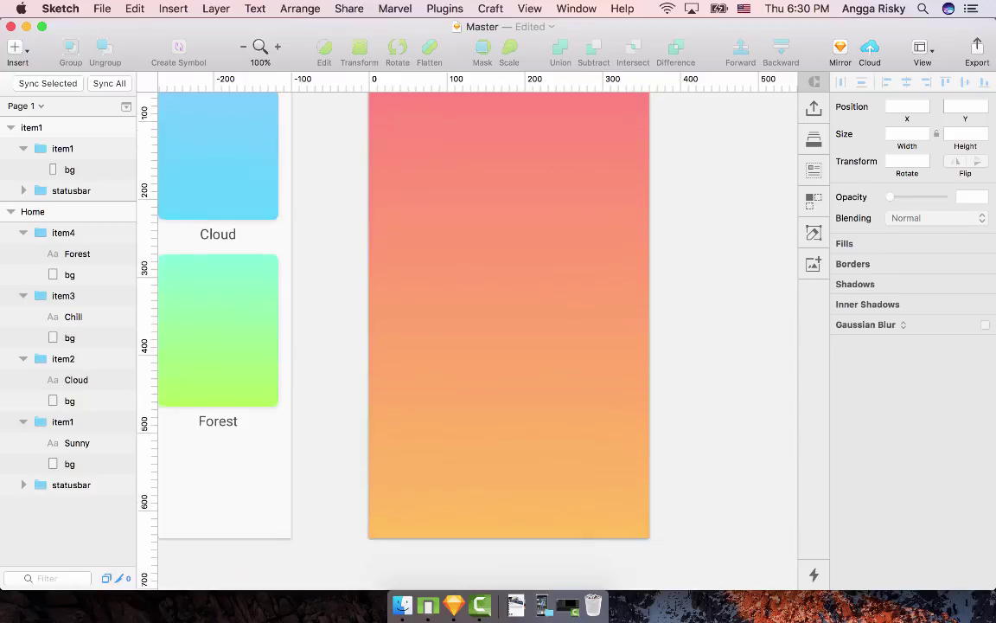
{"action": "scroll", "coordinate": [723, 260], "scroll_direction": "left", "scroll_amount": 1}
{"action": "scroll", "coordinate": [722, 260], "scroll_direction": "up", "scroll_amount": 3}
{"action": "scroll", "coordinate": [476, 346], "scroll_direction": "left", "scroll_amount": 4}
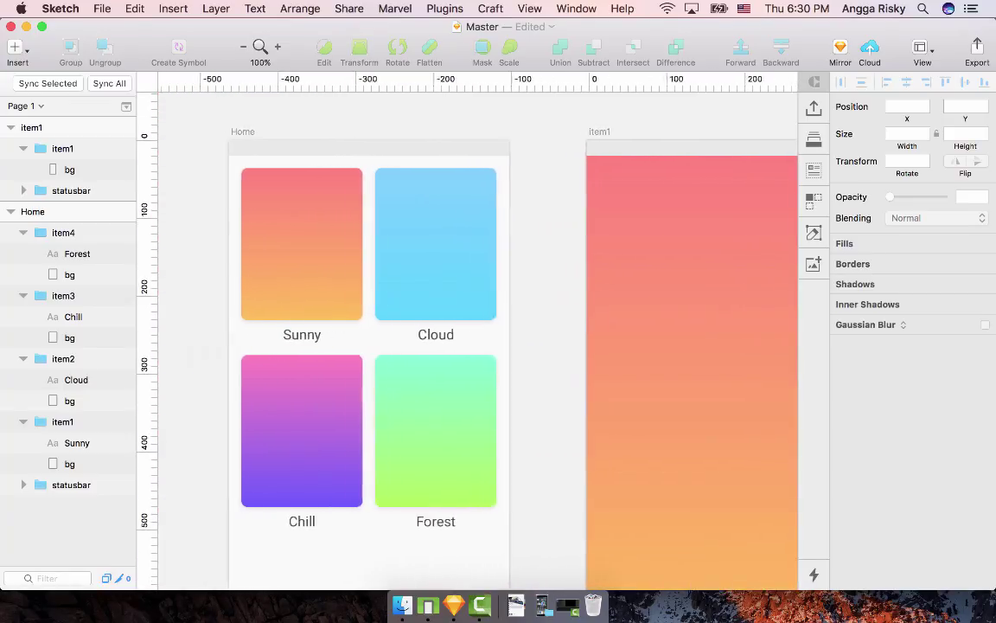
{"action": "scroll", "coordinate": [475, 346], "scroll_direction": "right", "scroll_amount": 4}
{"action": "left_click", "coordinate": [62, 147]}
{"action": "left_click", "coordinate": [560, 346]}
{"action": "scroll", "coordinate": [560, 346], "scroll_direction": "down", "scroll_amount": 1}
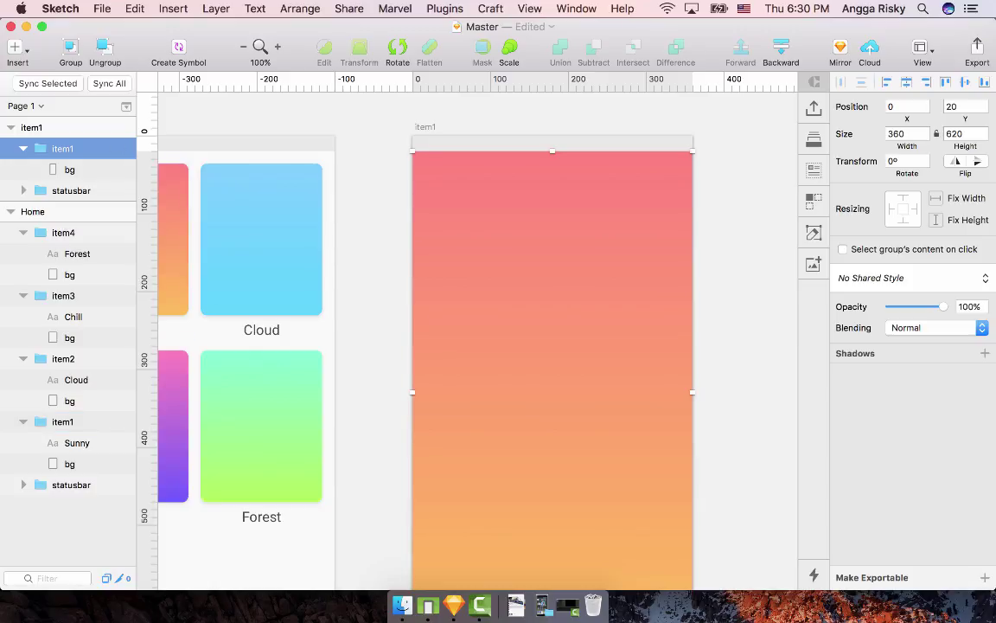
{"action": "left_click", "coordinate": [24, 149]}
{"action": "scroll", "coordinate": [268, 260], "scroll_direction": "left", "scroll_amount": 3}
{"action": "scroll", "coordinate": [268, 260], "scroll_direction": "right", "scroll_amount": 5}
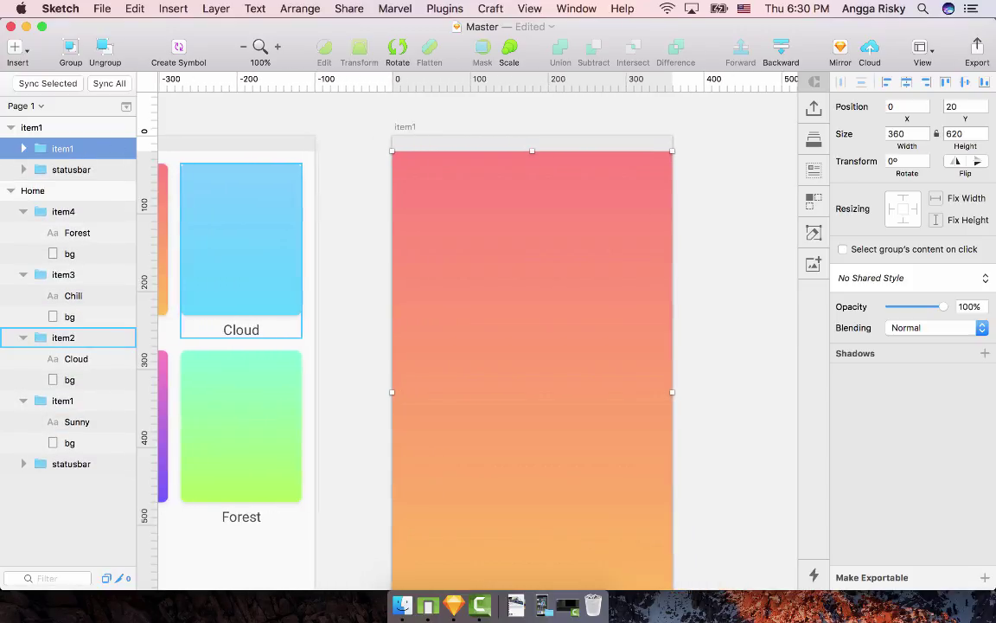
{"action": "double_click", "coordinate": [62, 148]}
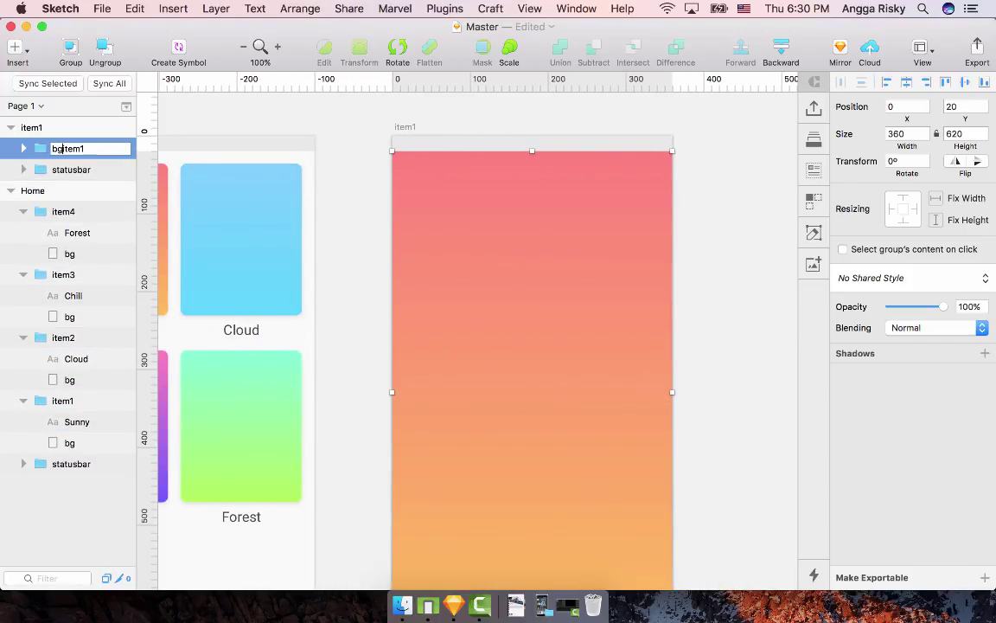
{"action": "key", "text": "Return"}
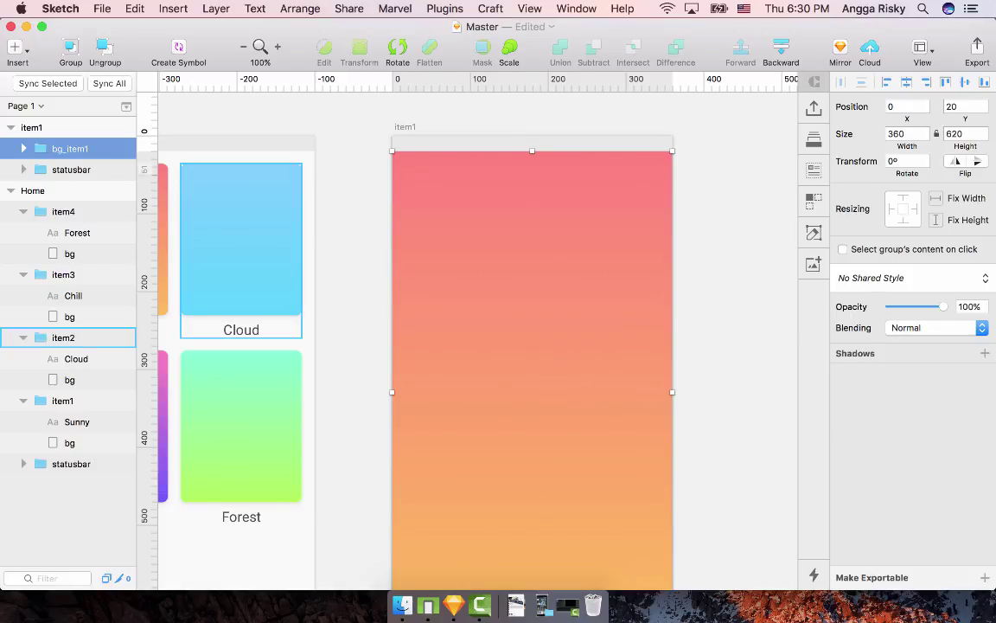
Step: Review the item1 artboard's full-screen gradient background in comparison with the cards on the Home artboard
{"action": "left_click", "coordinate": [355, 286]}
{"action": "scroll", "coordinate": [355, 286], "scroll_direction": "down", "scroll_amount": 4}
{"action": "scroll", "coordinate": [478, 341], "scroll_direction": "left", "scroll_amount": 3}
{"action": "scroll", "coordinate": [477, 341], "scroll_direction": "right", "scroll_amount": 5}
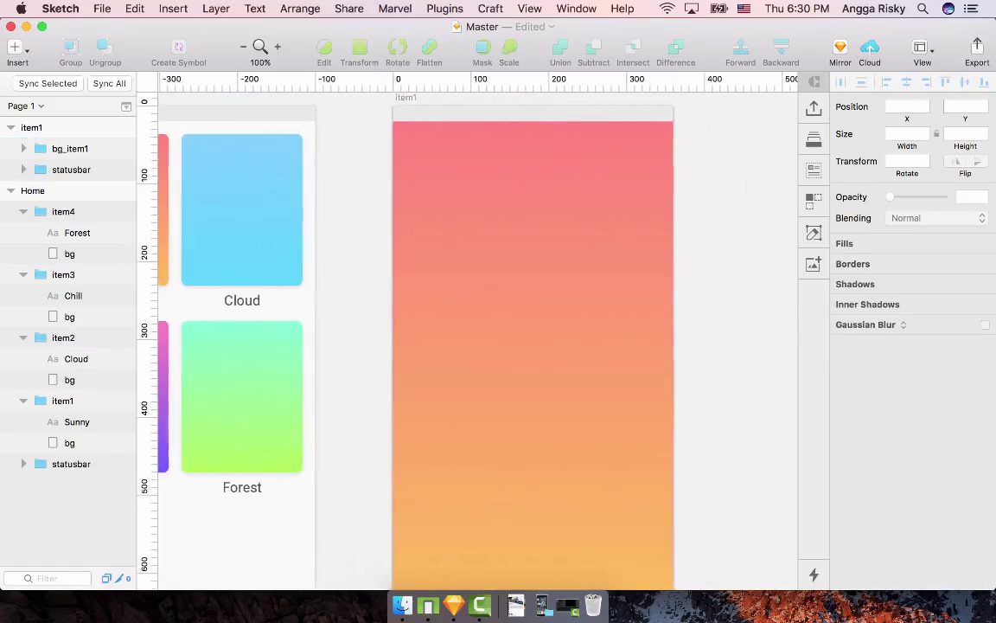
{"action": "scroll", "coordinate": [477, 341], "scroll_direction": "up", "scroll_amount": 3}
{"action": "scroll", "coordinate": [467, 333], "scroll_direction": "left", "scroll_amount": 2}
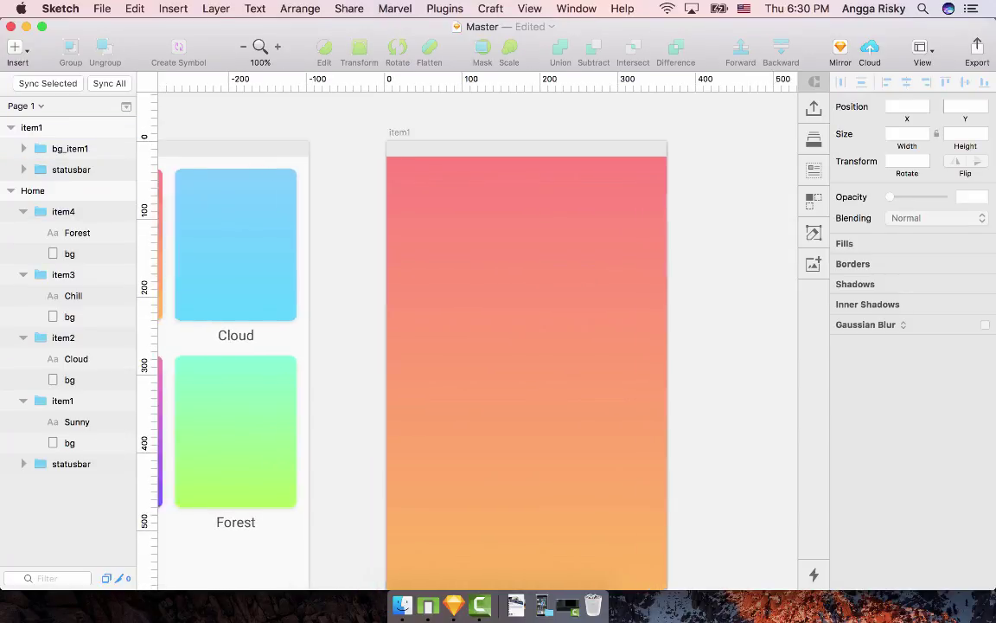
{"action": "scroll", "coordinate": [467, 333], "scroll_direction": "down", "scroll_amount": 1}
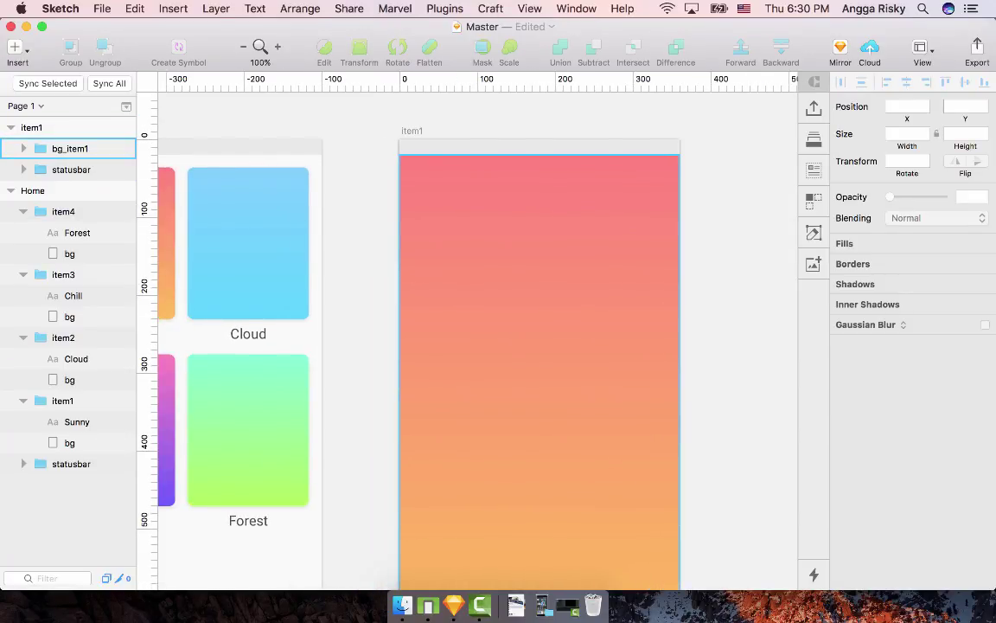
{"action": "scroll", "coordinate": [467, 333], "scroll_direction": "left", "scroll_amount": 6}
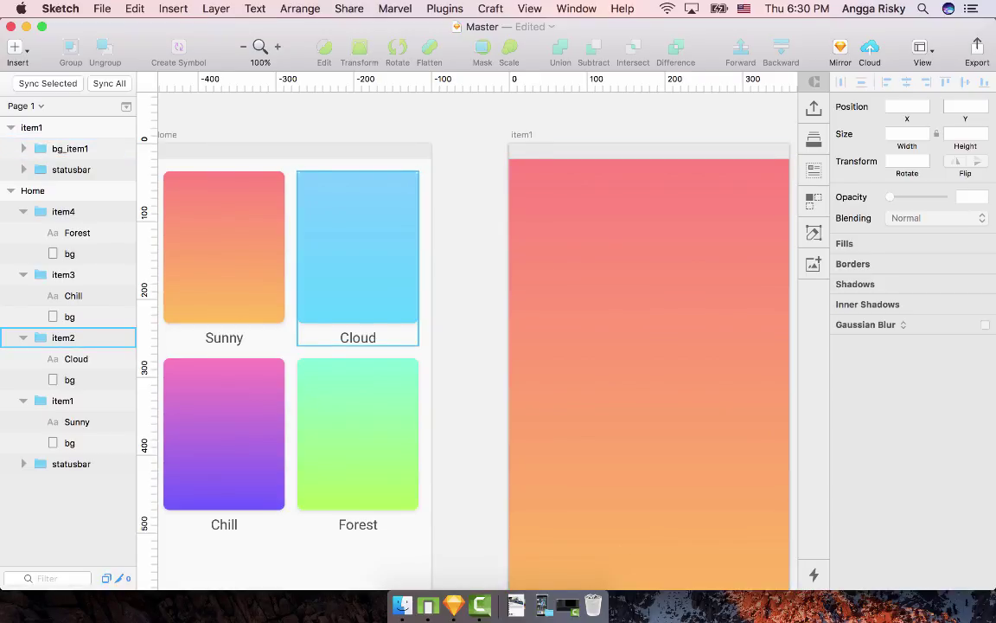
{"action": "scroll", "coordinate": [467, 333], "scroll_direction": "left", "scroll_amount": 4}
{"action": "scroll", "coordinate": [467, 333], "scroll_direction": "right", "scroll_amount": 9}
{"action": "scroll", "coordinate": [467, 333], "scroll_direction": "down", "scroll_amount": 5}
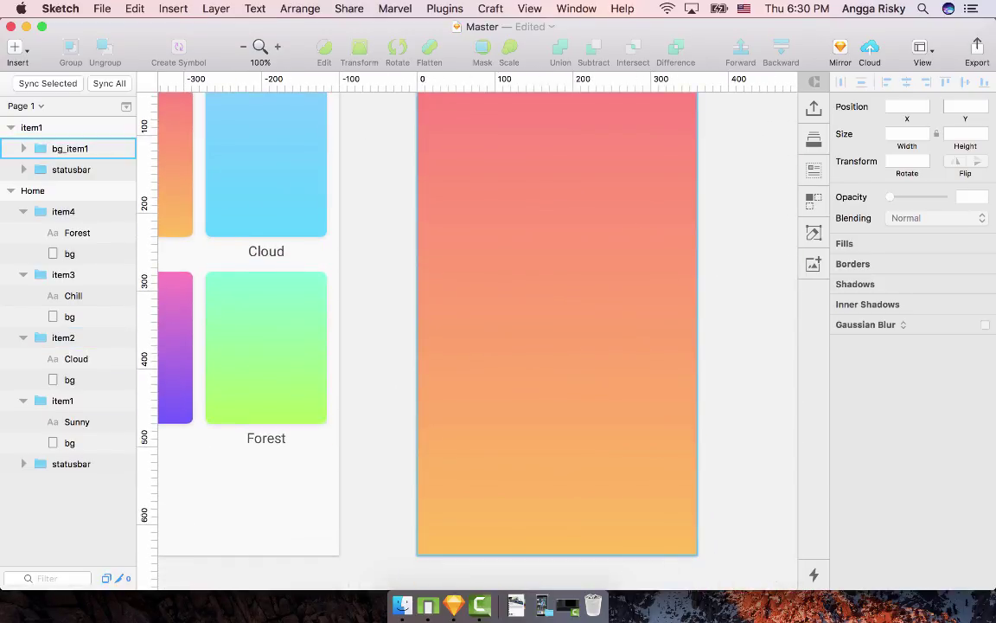
{"action": "scroll", "coordinate": [467, 333], "scroll_direction": "up", "scroll_amount": 6}
{"action": "scroll", "coordinate": [467, 333], "scroll_direction": "right", "scroll_amount": 3}
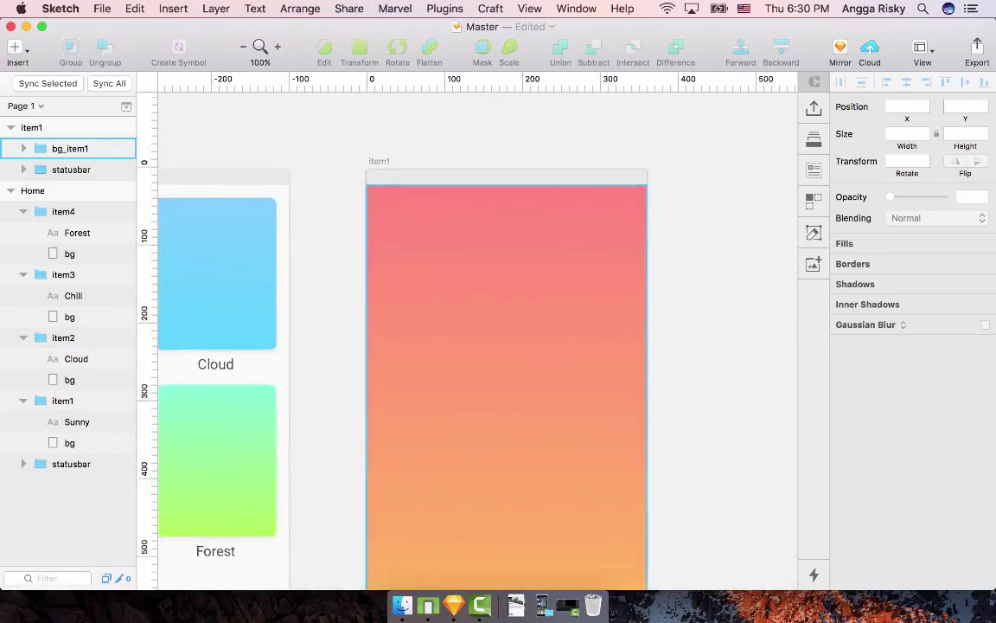
{"action": "scroll", "coordinate": [467, 333], "scroll_direction": "up", "scroll_amount": 3}
{"action": "scroll", "coordinate": [467, 333], "scroll_direction": "right", "scroll_amount": 1}
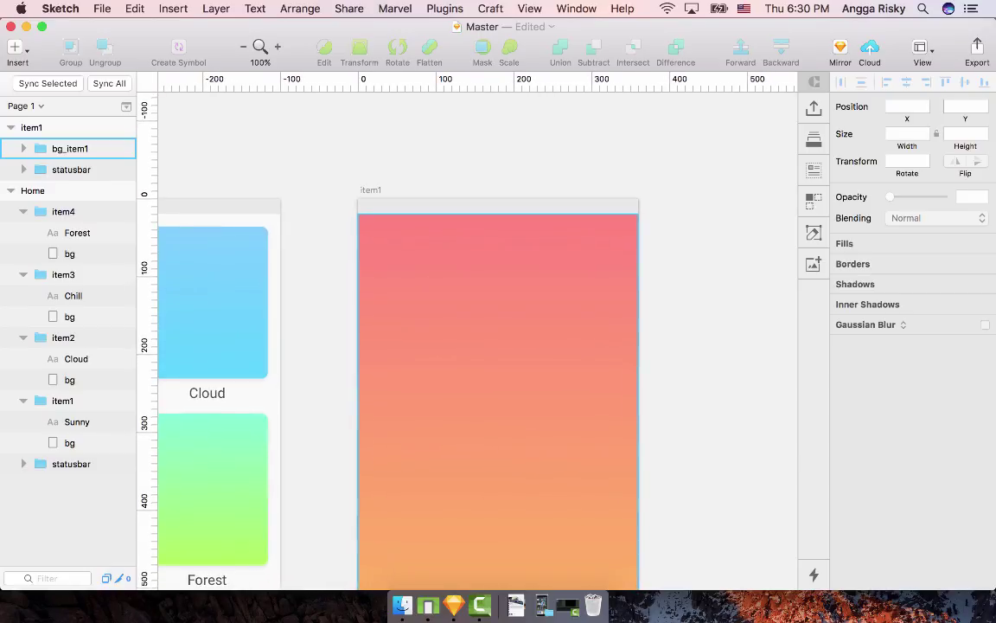
Step: Draw a circle about 50 × 50 near the upper-left corner of the item1 artboard's gradient background
{"action": "left_click", "coordinate": [69, 149]}
{"action": "key", "text": "v"}
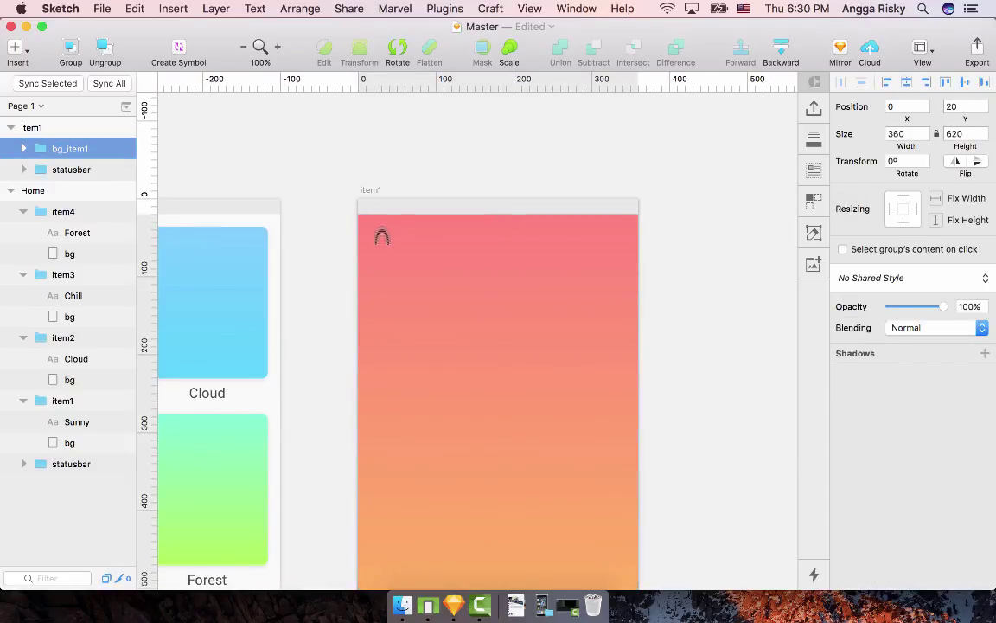
{"action": "left_click_drag", "start_coordinate": [378, 230], "coordinate": [413, 257]}
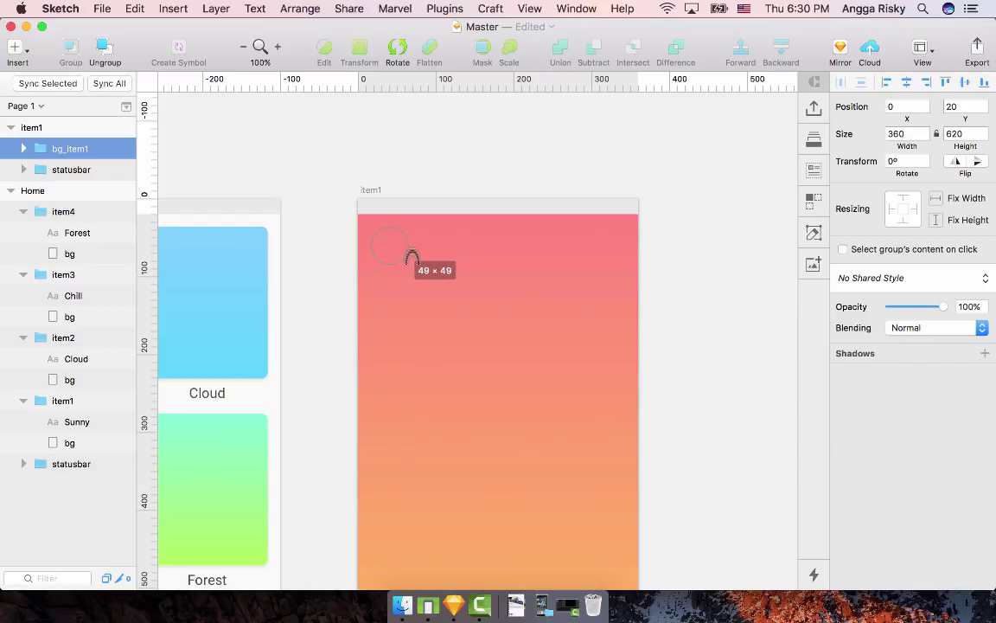
{"action": "left_click_drag", "start_coordinate": [413, 258], "coordinate": [413, 258]}
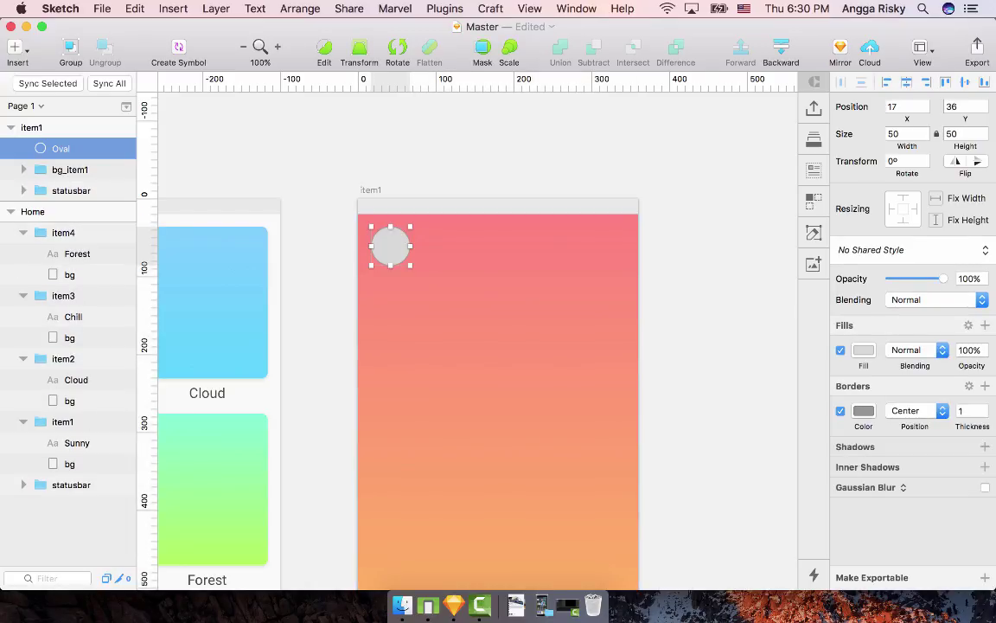
Step: Group the new circle under the name back_btn and move the group to X 16
{"action": "key", "text": "super+g"}
{"action": "key", "text": "super+r"}
{"action": "type", "text": "back"}
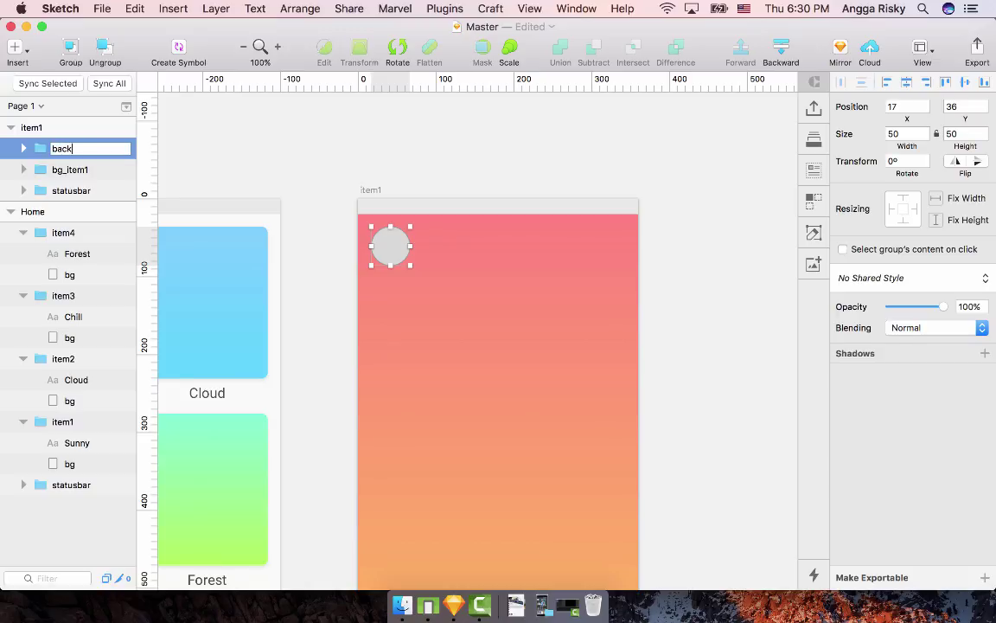
{"action": "key", "text": "Return"}
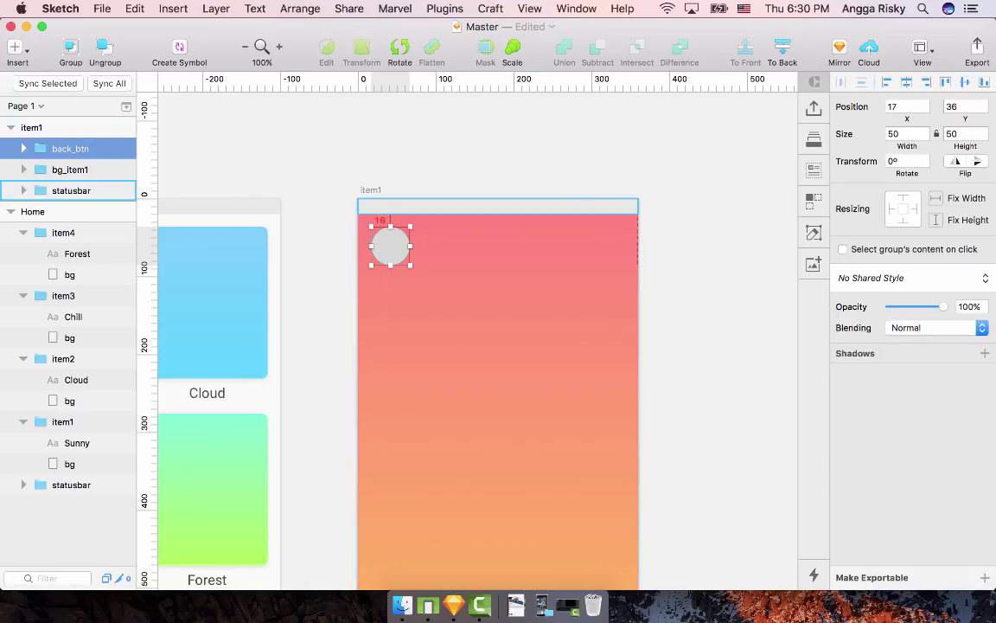
{"action": "key", "text": "Left"}
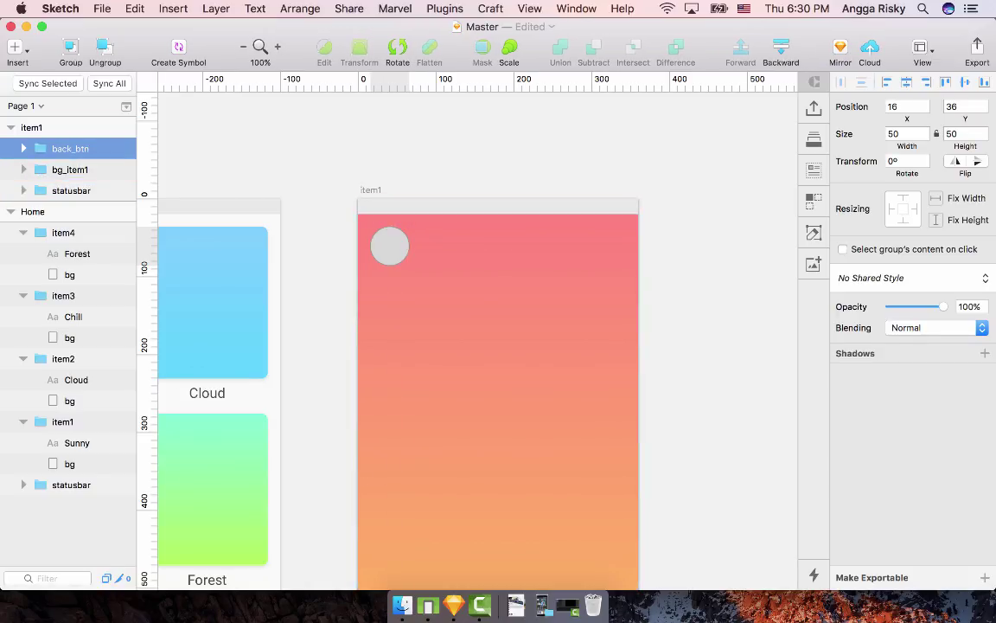
{"action": "double_click", "coordinate": [390, 247]}
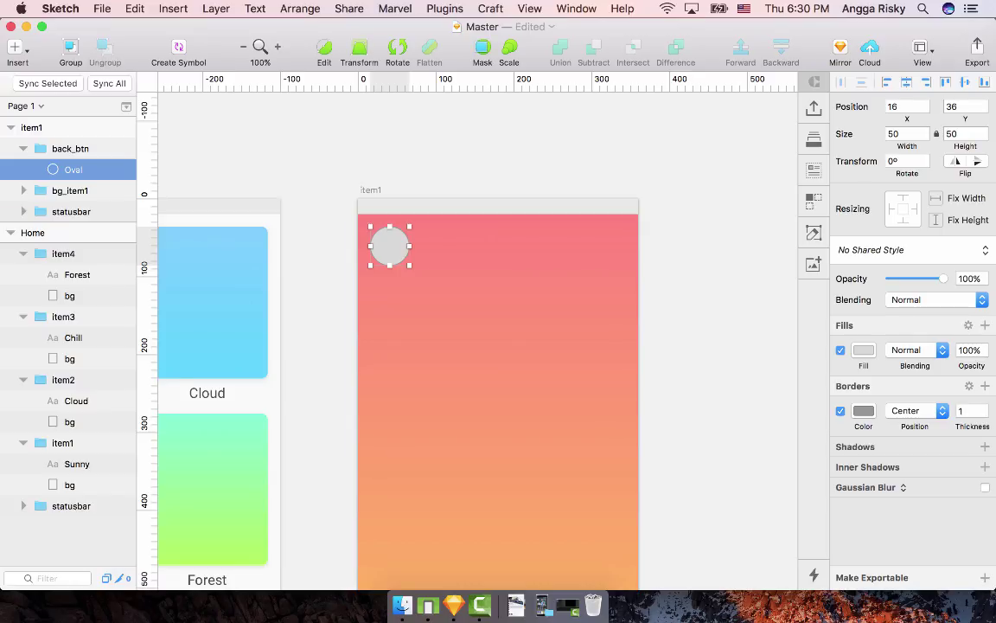
Step: Remove the border from the back_btn circle and apply the Cloud card's layer style to the circle
{"action": "key", "text": "b"}
{"action": "left_click", "coordinate": [968, 385]}
{"action": "scroll", "coordinate": [597, 320], "scroll_direction": "left", "scroll_amount": 5}
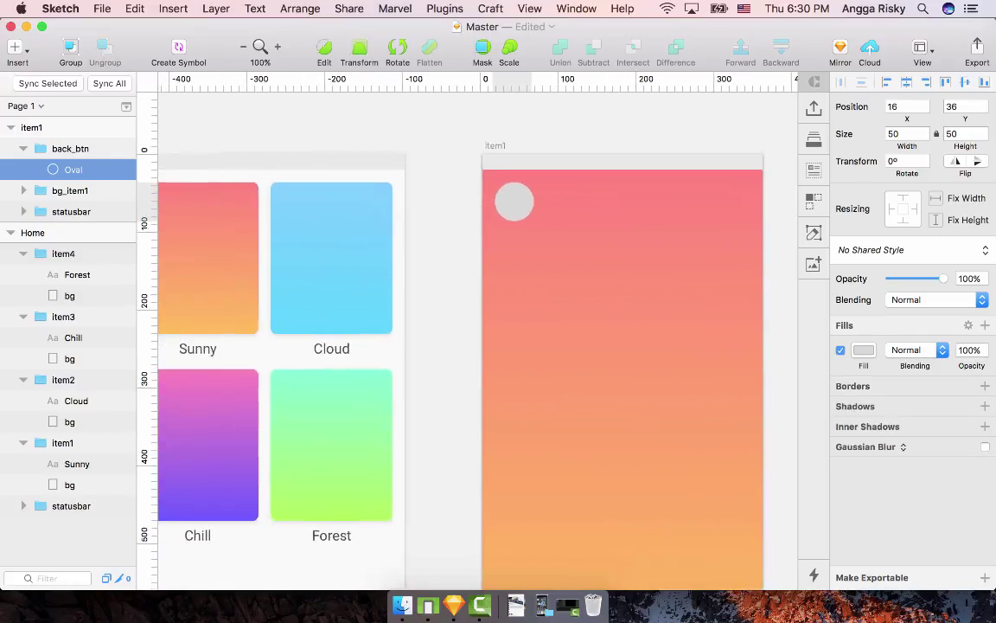
{"action": "left_click", "coordinate": [360, 285]}
{"action": "key", "text": "Return"}
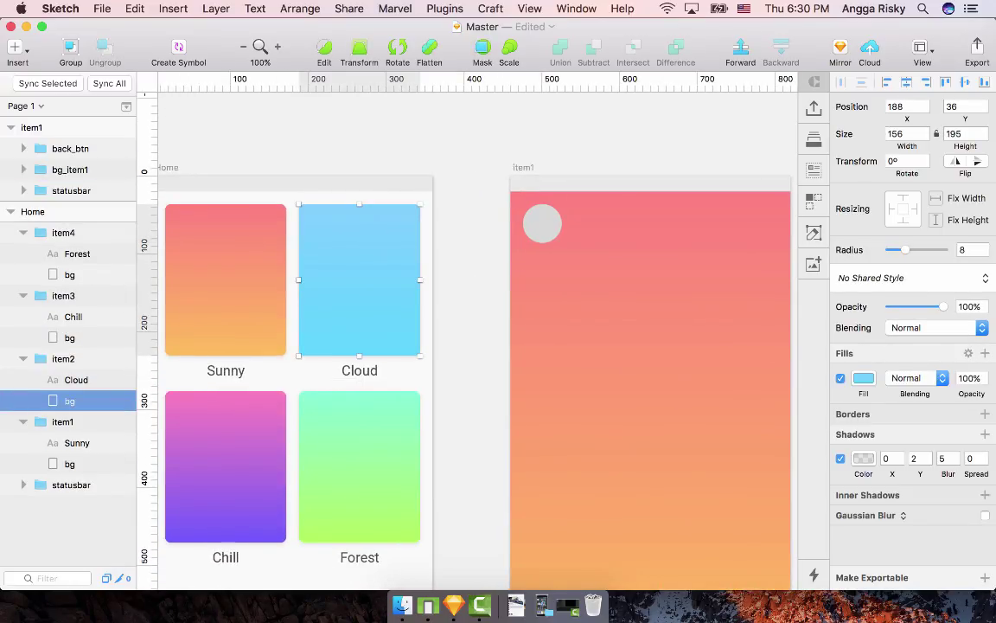
{"action": "double_click", "coordinate": [542, 224]}
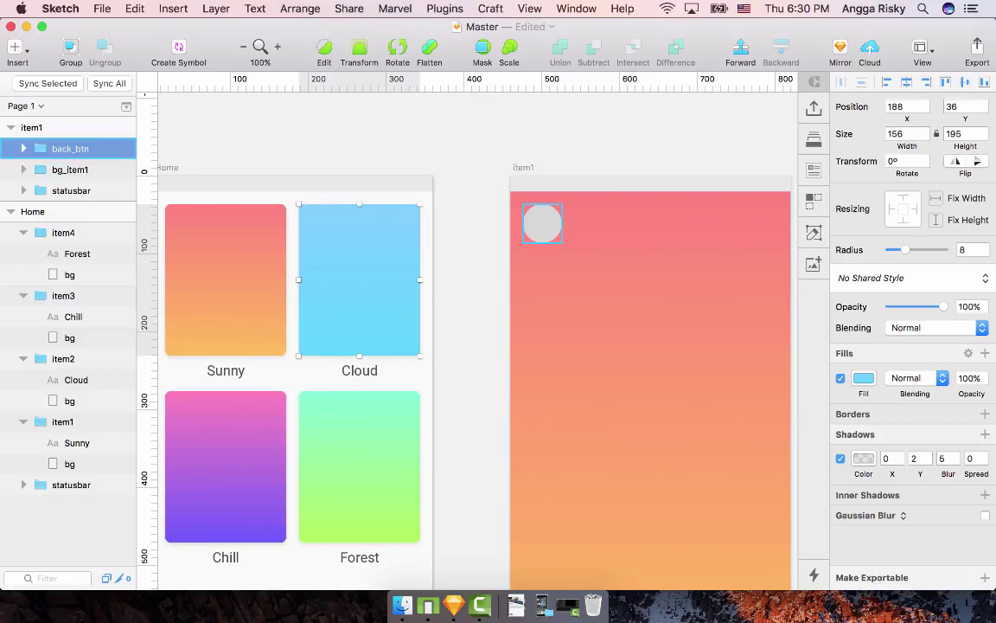
{"action": "key", "text": "super+alt+v"}
{"action": "scroll", "coordinate": [432, 346], "scroll_direction": "right", "scroll_amount": 2}
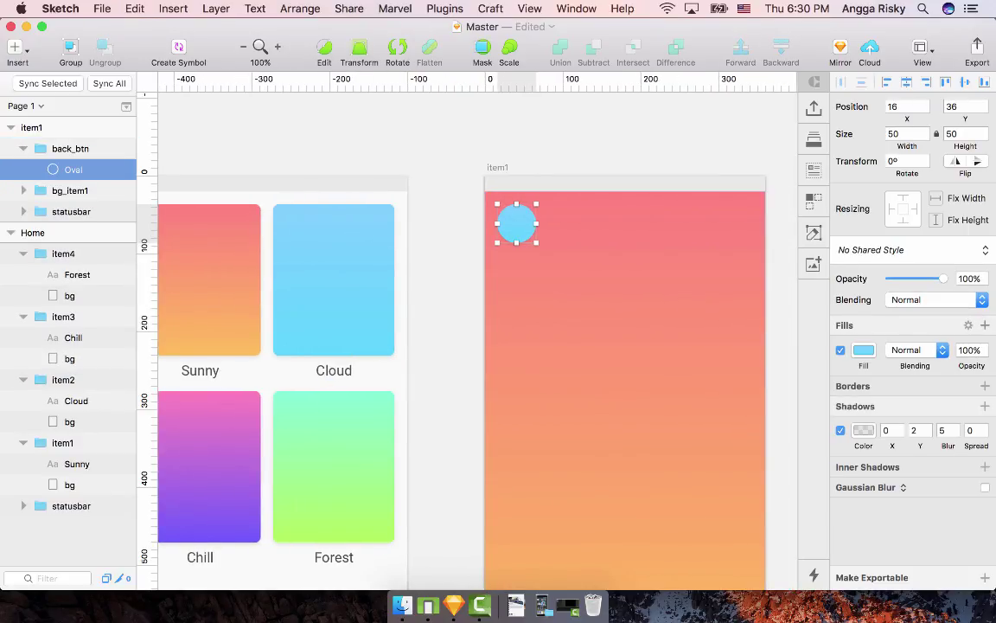
Step: Change the back_btn circle's gradient fill to a solid white fill
{"action": "left_click", "coordinate": [864, 350]}
{"action": "scroll", "coordinate": [484, 346], "scroll_direction": "down", "scroll_amount": 3}
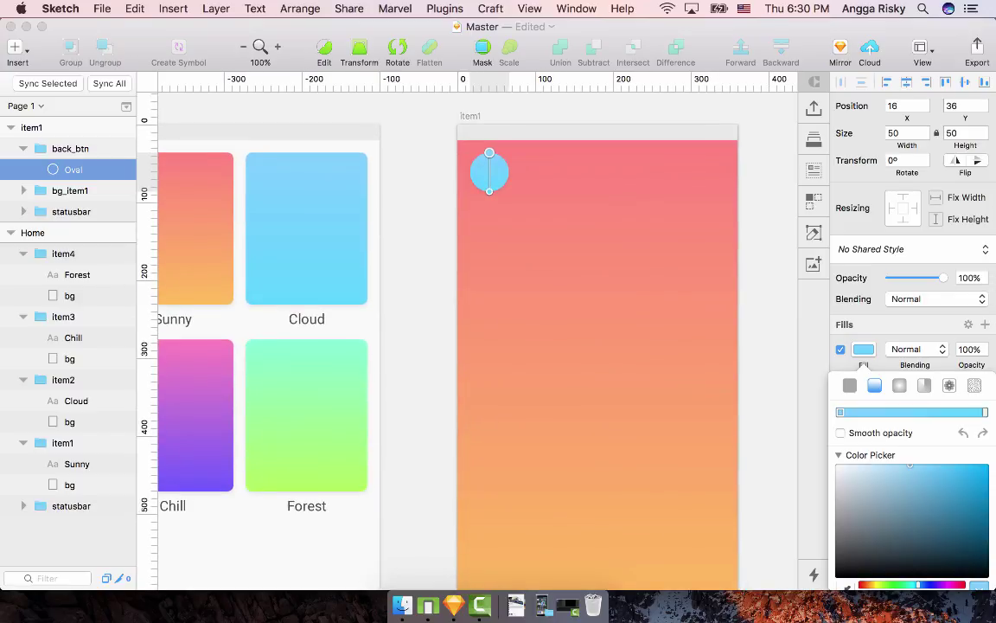
{"action": "left_click_drag", "start_coordinate": [869, 481], "coordinate": [836, 418]}
{"action": "left_click", "coordinate": [850, 385]}
{"action": "key", "text": "Escape"}
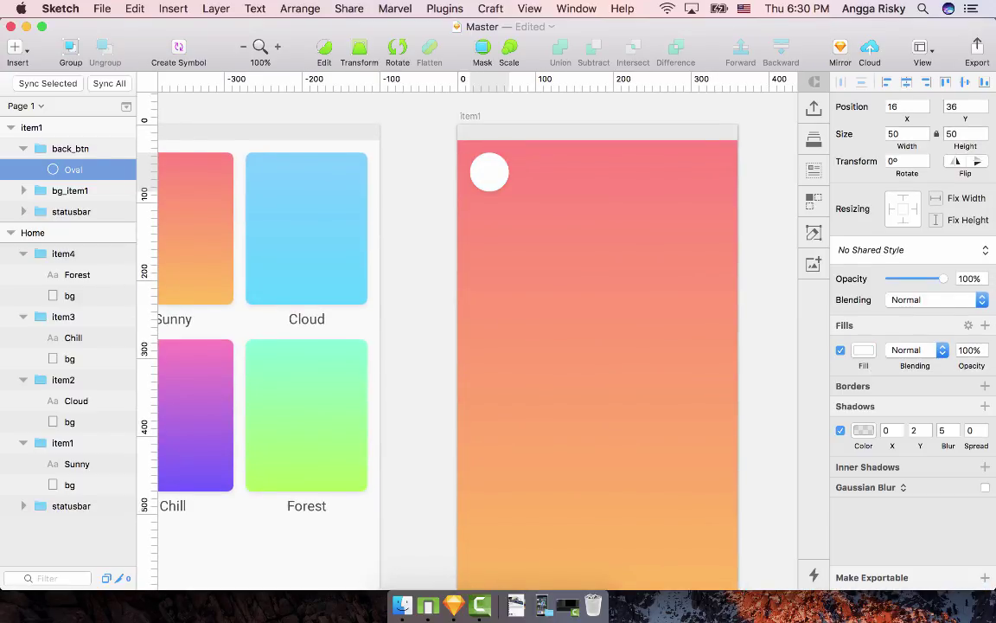
Step: Add a text layer reading "a" on the white back_btn circle
{"action": "key", "text": "super+plus"}
{"action": "scroll", "coordinate": [386, 259], "scroll_direction": "up", "scroll_amount": 3}
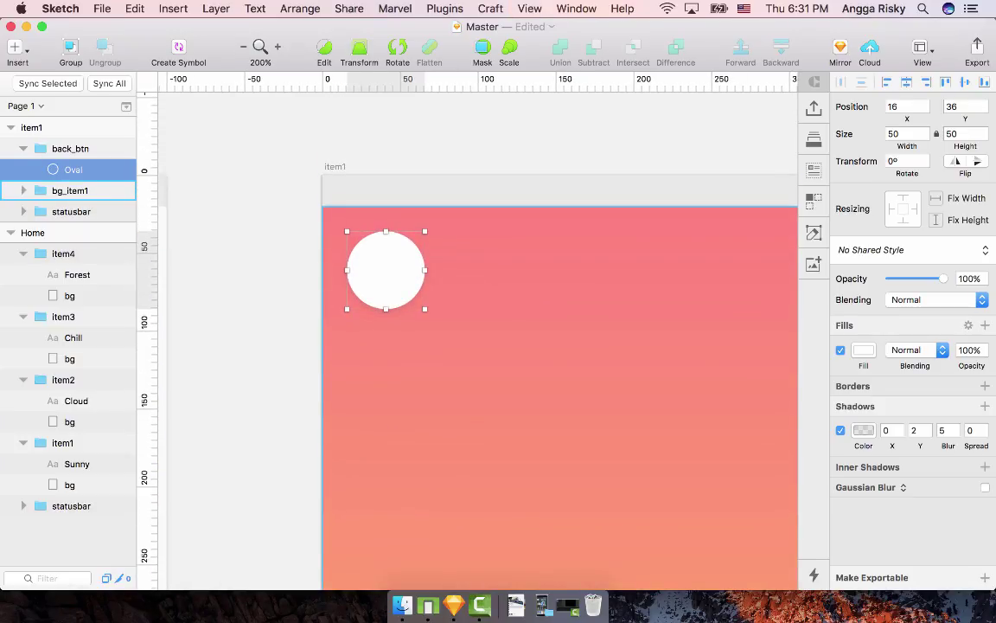
{"action": "key", "text": "t"}
{"action": "left_click", "coordinate": [371, 272]}
{"action": "type", "text": "a"}
{"action": "key", "text": "Escape"}
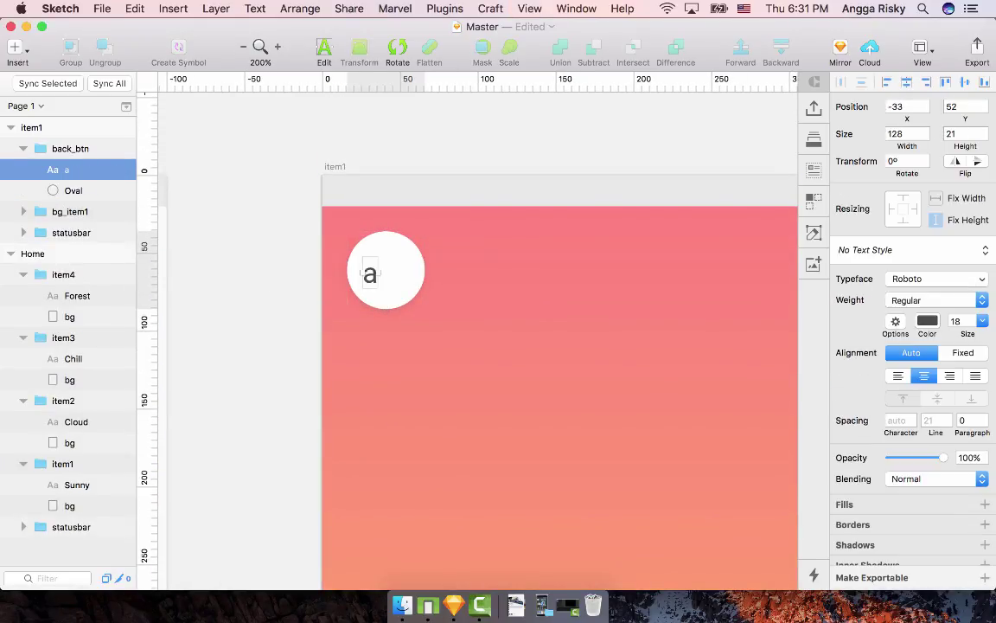
Step: Replace the text with the arrow_back icon from the material icon font and centre it within the white circle
{"action": "left_click", "coordinate": [445, 9]}
{"action": "mouse_move", "coordinate": [471, 57]}
{"action": "mouse_move", "coordinate": [615, 57]}
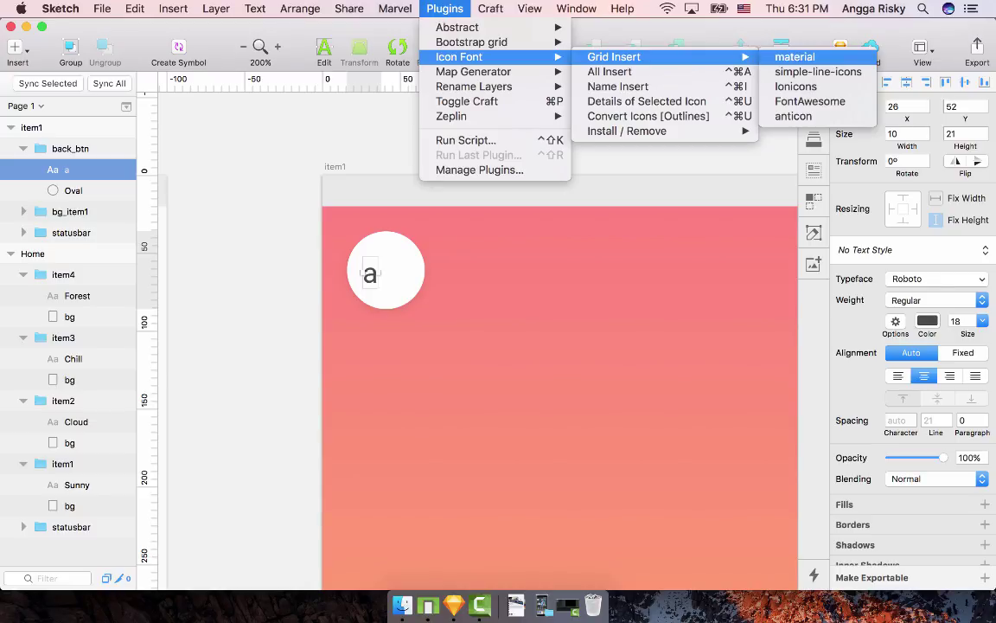
{"action": "key", "text": "Return"}
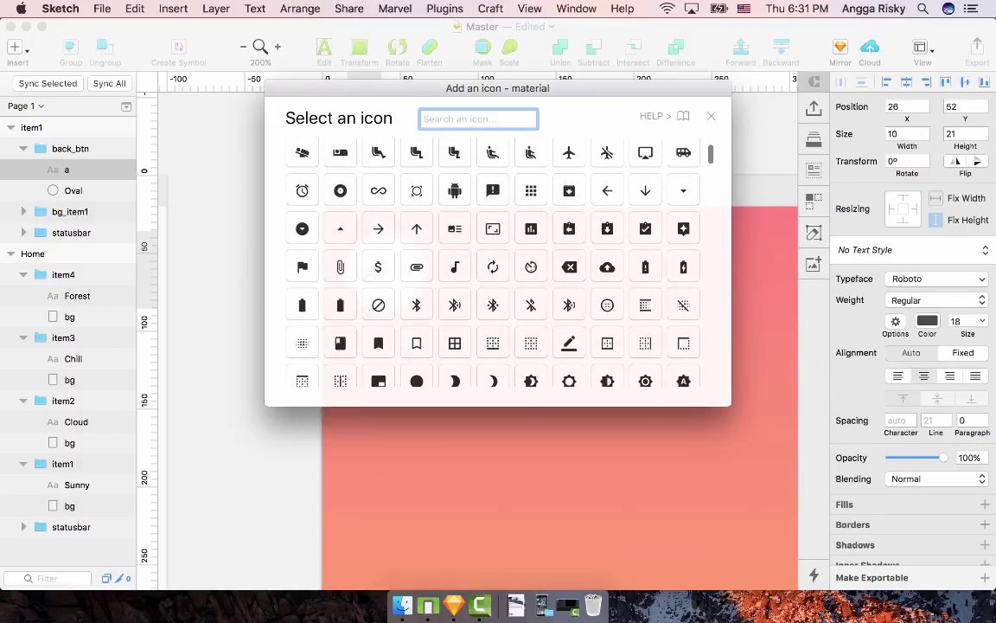
{"action": "left_click", "coordinate": [607, 190]}
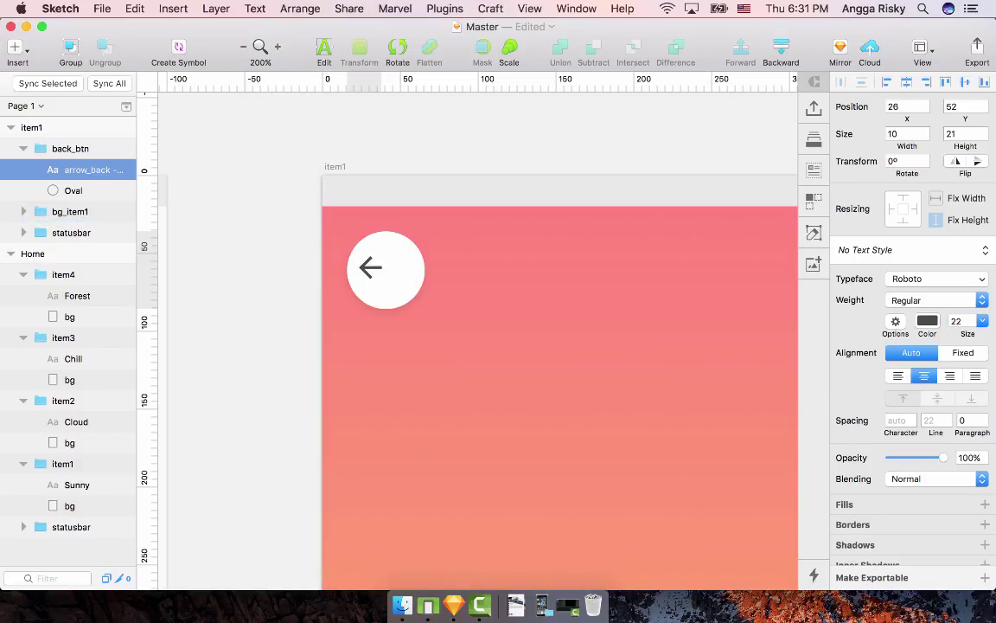
{"action": "left_click", "coordinate": [74, 191], "text": "shift"}
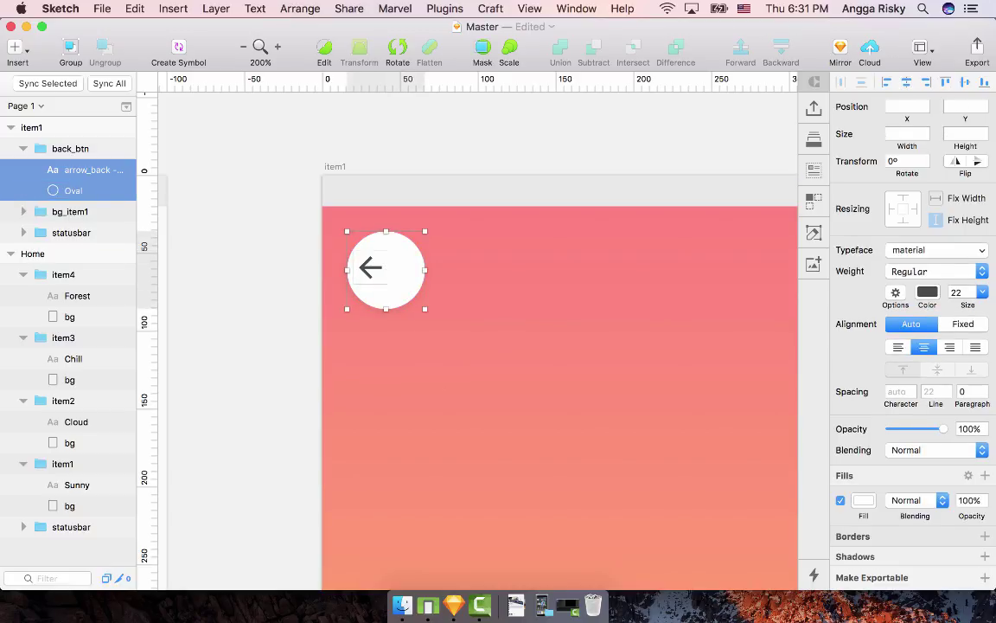
{"action": "left_click", "coordinate": [242, 267]}
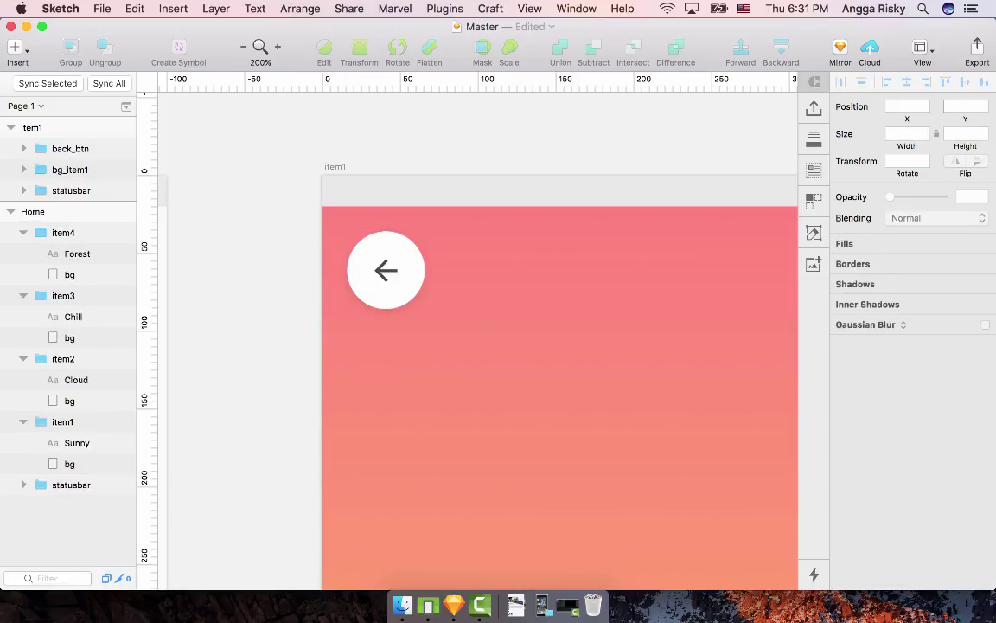
Step: Check the colour setting of the back arrow icon
{"action": "scroll", "coordinate": [242, 266], "scroll_direction": "right", "scroll_amount": 2}
{"action": "double_click", "coordinate": [354, 270]}
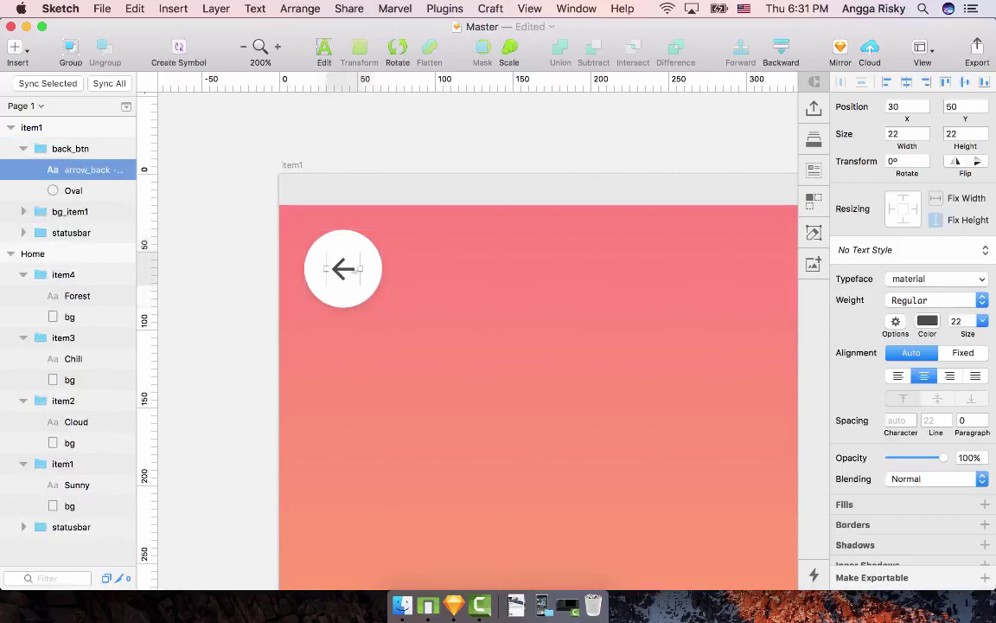
{"action": "left_click", "coordinate": [927, 320]}
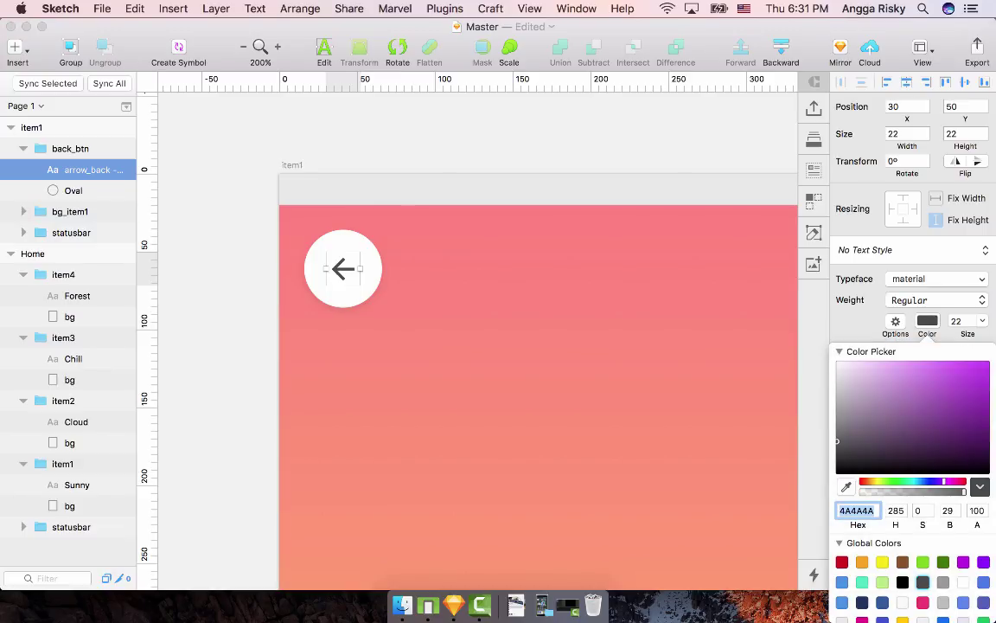
{"action": "key", "text": "Escape"}
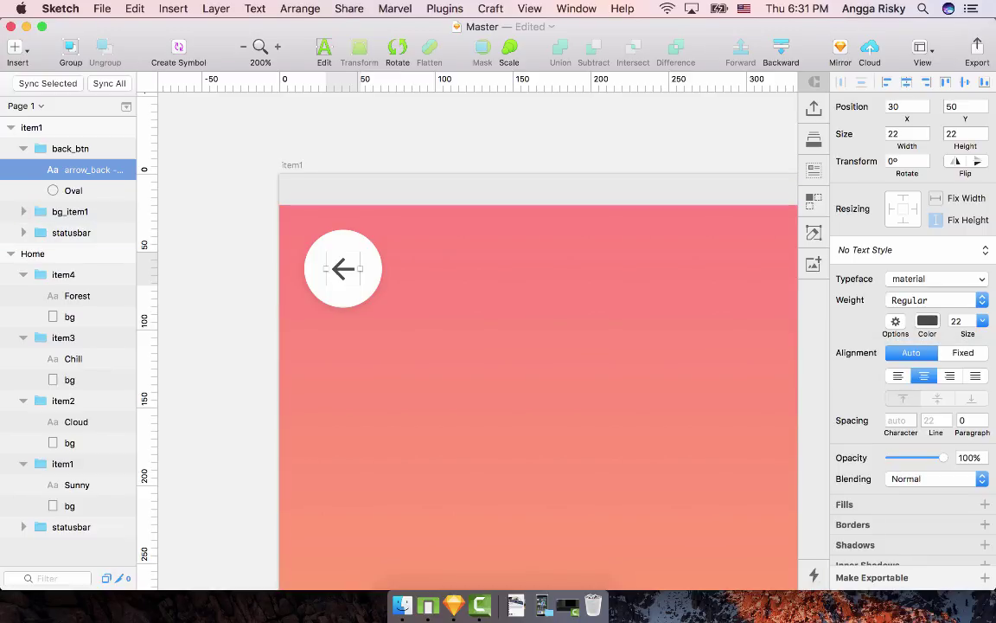
{"action": "key", "text": "Escape"}
Step: Review the finished back button on the item1 artboard at 100% zoom alongside the Home artboard's cards
{"action": "key", "text": "super+0"}
{"action": "scroll", "coordinate": [467, 329], "scroll_direction": "down", "scroll_amount": 5}
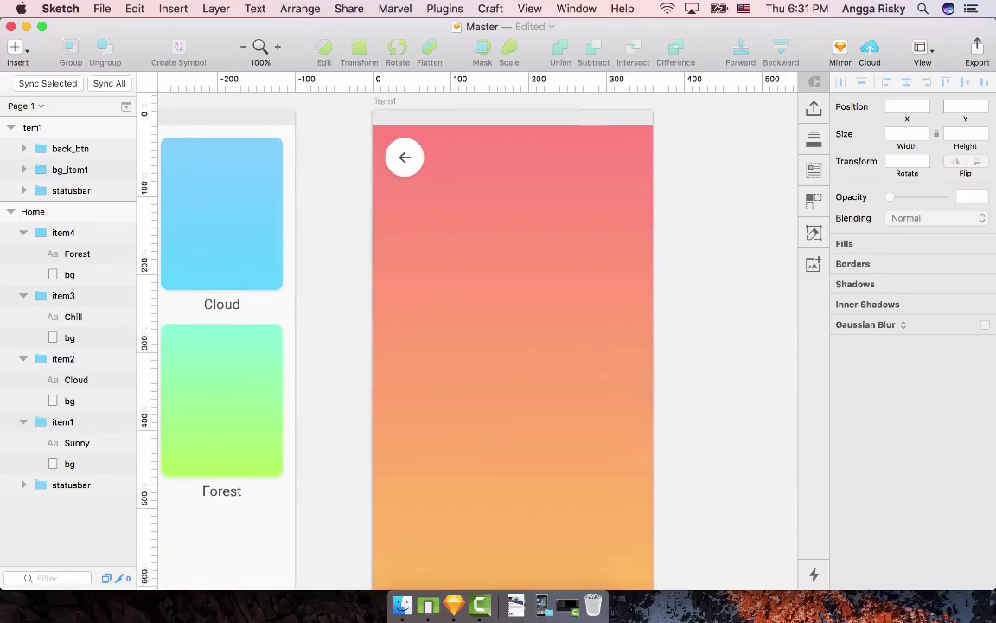
{"action": "scroll", "coordinate": [467, 328], "scroll_direction": "left", "scroll_amount": 2}
{"action": "scroll", "coordinate": [467, 329], "scroll_direction": "down", "scroll_amount": 2}
{"action": "scroll", "coordinate": [467, 329], "scroll_direction": "right", "scroll_amount": 2}
{"action": "scroll", "coordinate": [467, 329], "scroll_direction": "left", "scroll_amount": 3}
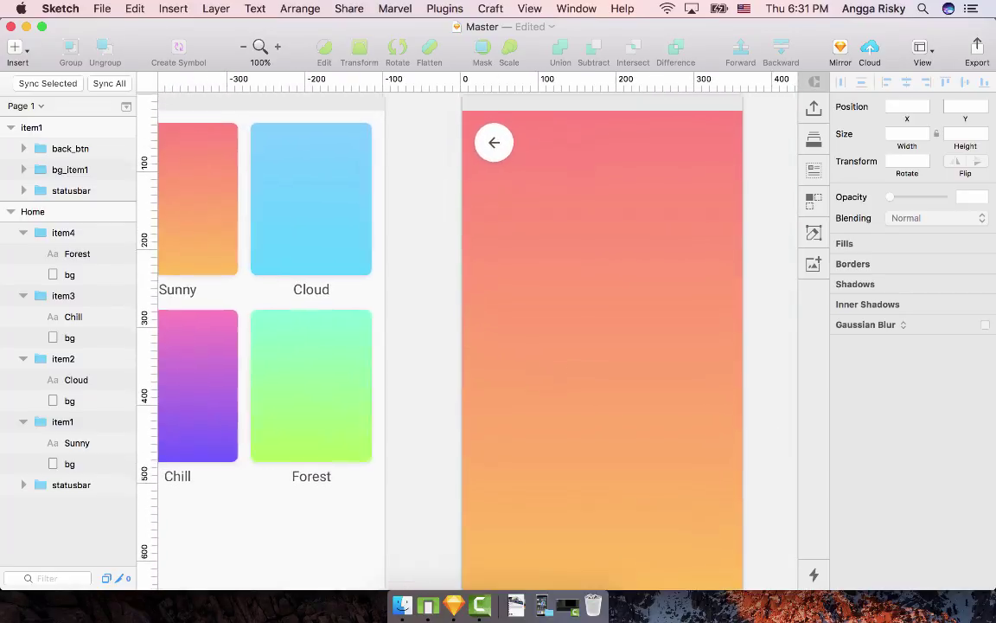
{"action": "scroll", "coordinate": [467, 329], "scroll_direction": "up", "scroll_amount": 3}
{"action": "scroll", "coordinate": [467, 329], "scroll_direction": "right", "scroll_amount": 2}
{"action": "scroll", "coordinate": [467, 329], "scroll_direction": "down", "scroll_amount": 1}
{"action": "scroll", "coordinate": [467, 329], "scroll_direction": "up", "scroll_amount": 1}
Step: Draw a rounded rectangle about 195 × 54 with radius 8 near the lower edge of the item1 artboard
{"action": "scroll", "coordinate": [467, 328], "scroll_direction": "down", "scroll_amount": 3}
{"action": "scroll", "coordinate": [467, 329], "scroll_direction": "right", "scroll_amount": 1}
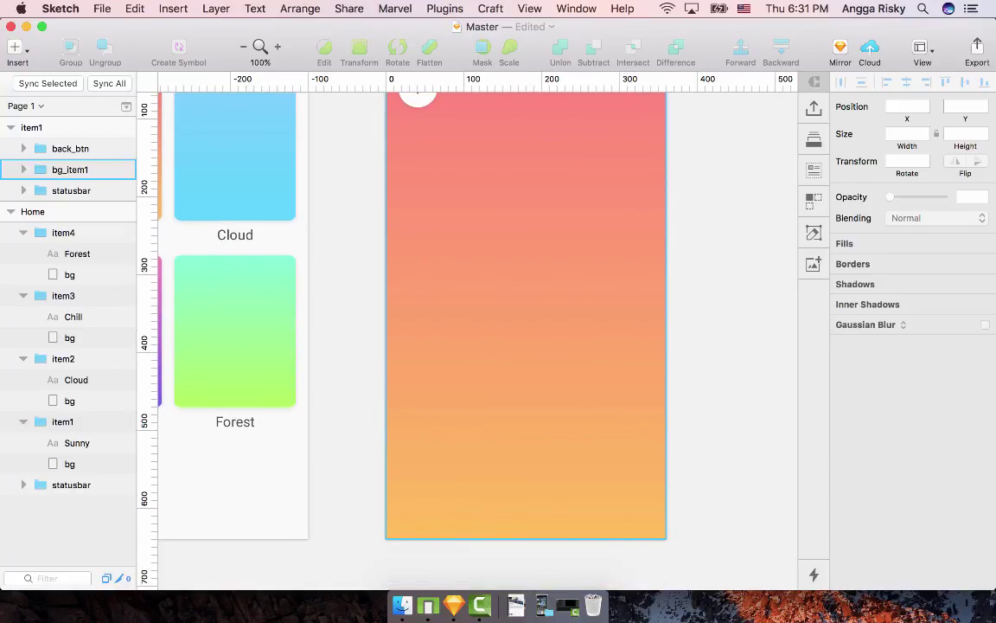
{"action": "scroll", "coordinate": [467, 328], "scroll_direction": "right", "scroll_amount": 2}
{"action": "scroll", "coordinate": [467, 328], "scroll_direction": "up", "scroll_amount": 1}
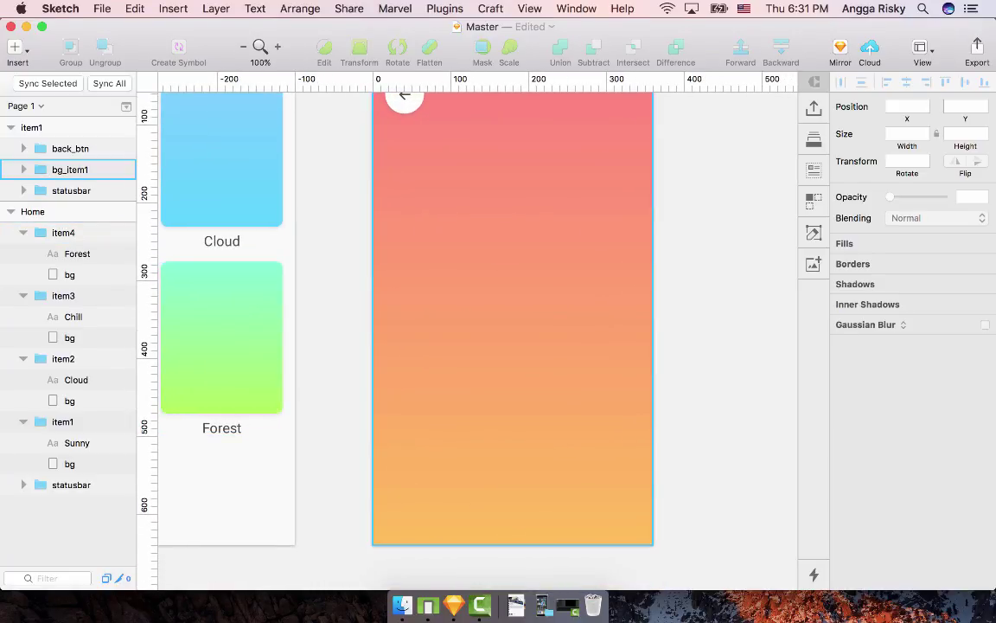
{"action": "left_click_drag", "start_coordinate": [438, 479], "coordinate": [589, 518]}
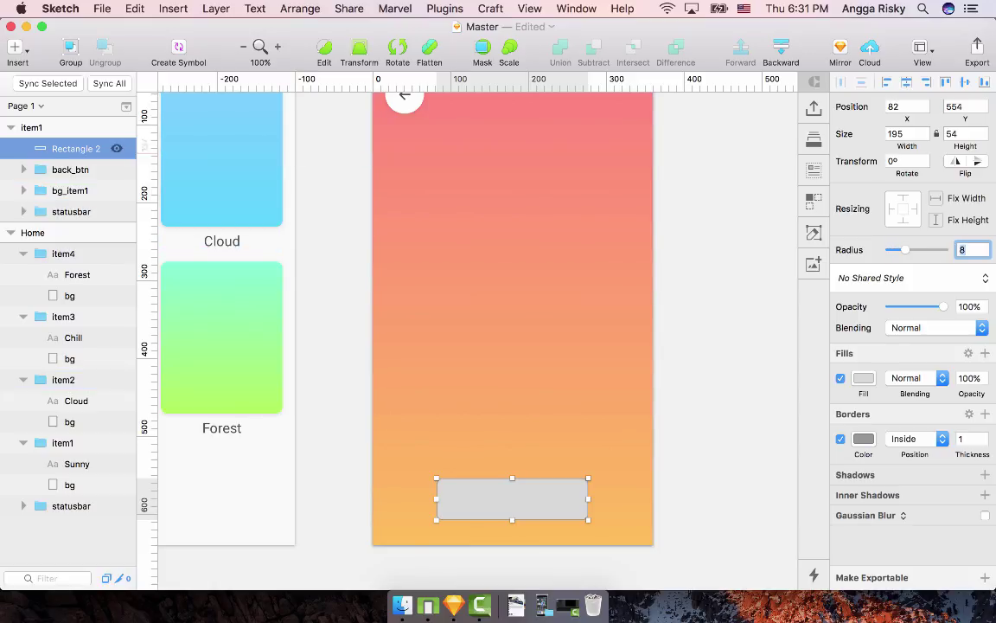
Step: Group the new rectangle under the name save_btn and make it 194 wide at X 83
{"action": "key", "text": "super+g"}
{"action": "key", "text": "super+r"}
{"action": "type", "text": "save_"}
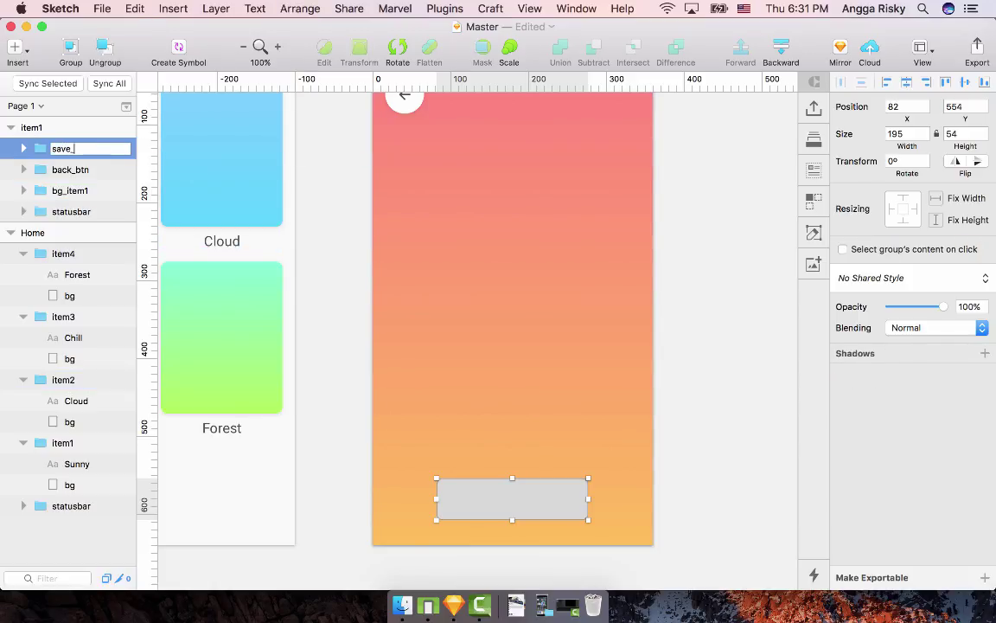
{"action": "type", "text": "btn"}
{"action": "key", "text": "Return"}
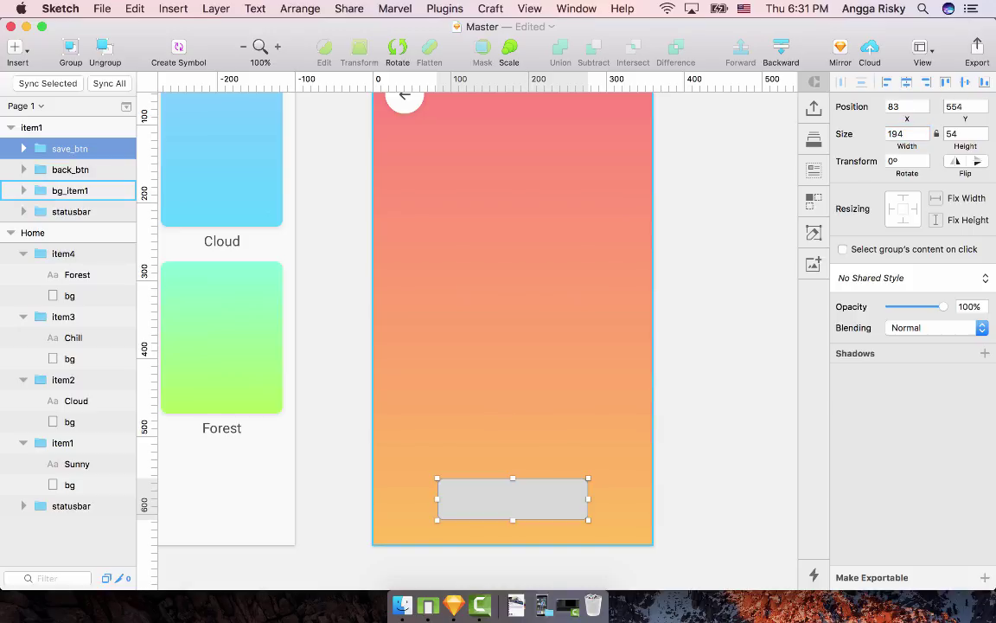
{"action": "key", "text": "Escape"}
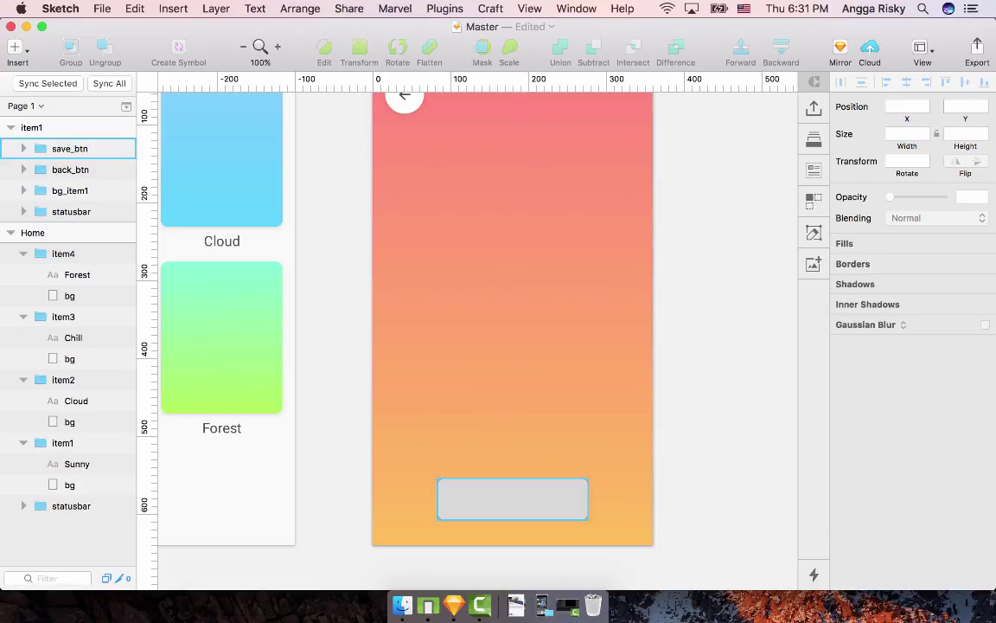
Step: Measure the save_btn rectangle's distances to the edges of the gradient background
{"action": "double_click", "coordinate": [513, 432]}
{"action": "double_click", "coordinate": [513, 499]}
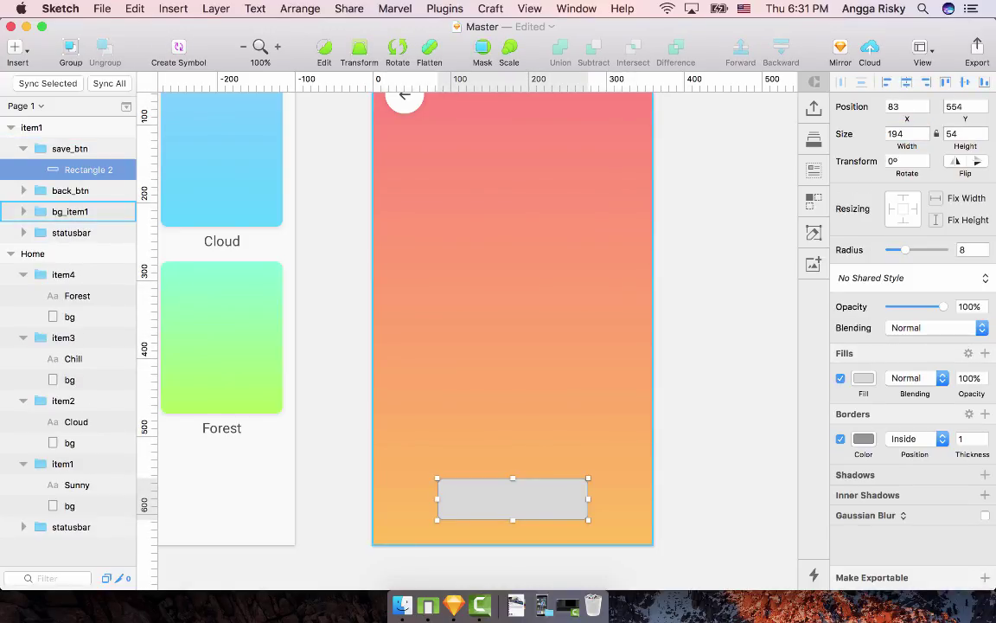
{"action": "key", "text": "alt"}
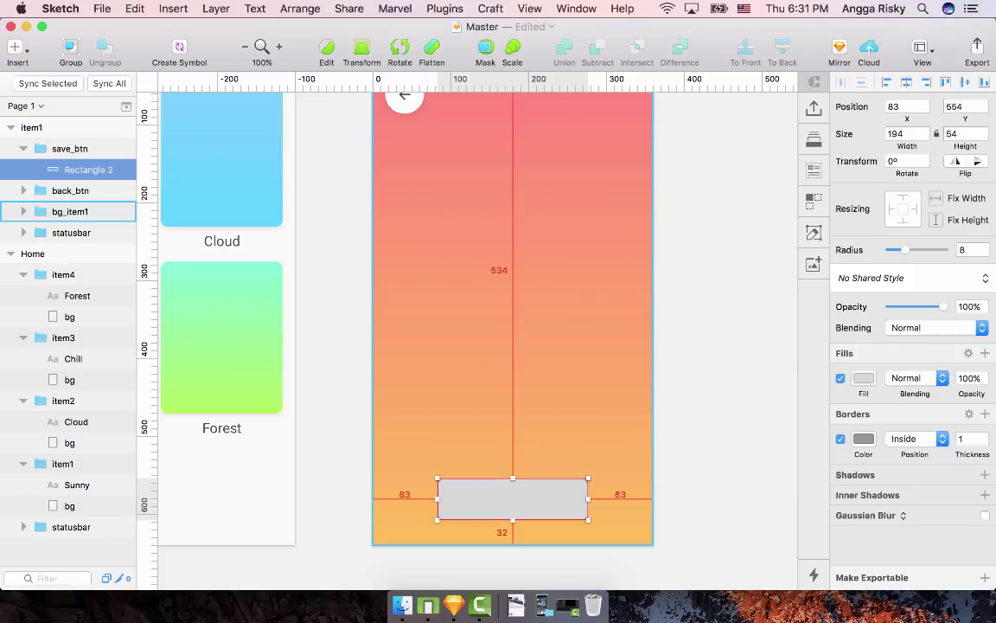
Step: Apply the Cloud card's layer style to the save_btn rectangle and change its fill to solid white
{"action": "scroll", "coordinate": [519, 320], "scroll_direction": "up", "scroll_amount": 1}
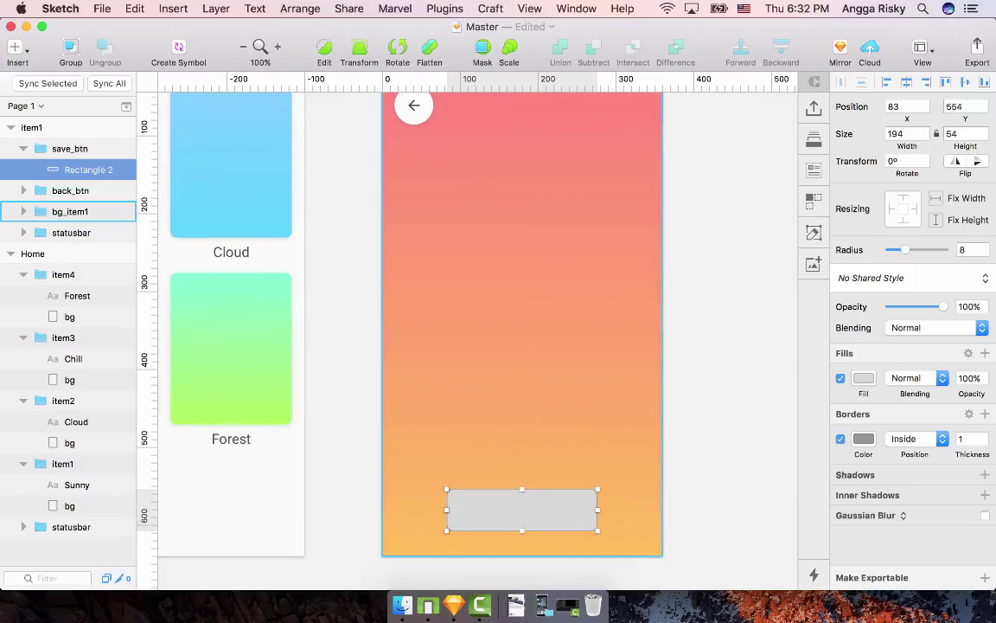
{"action": "key", "text": "super+alt+v"}
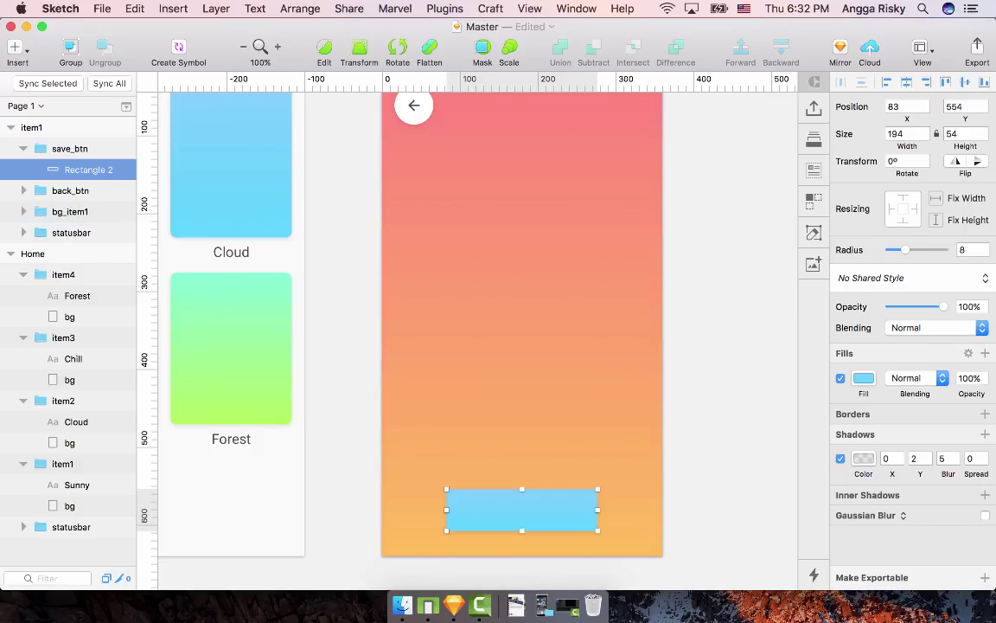
{"action": "scroll", "coordinate": [467, 329], "scroll_direction": "up", "scroll_amount": 1}
{"action": "left_click", "coordinate": [863, 378]}
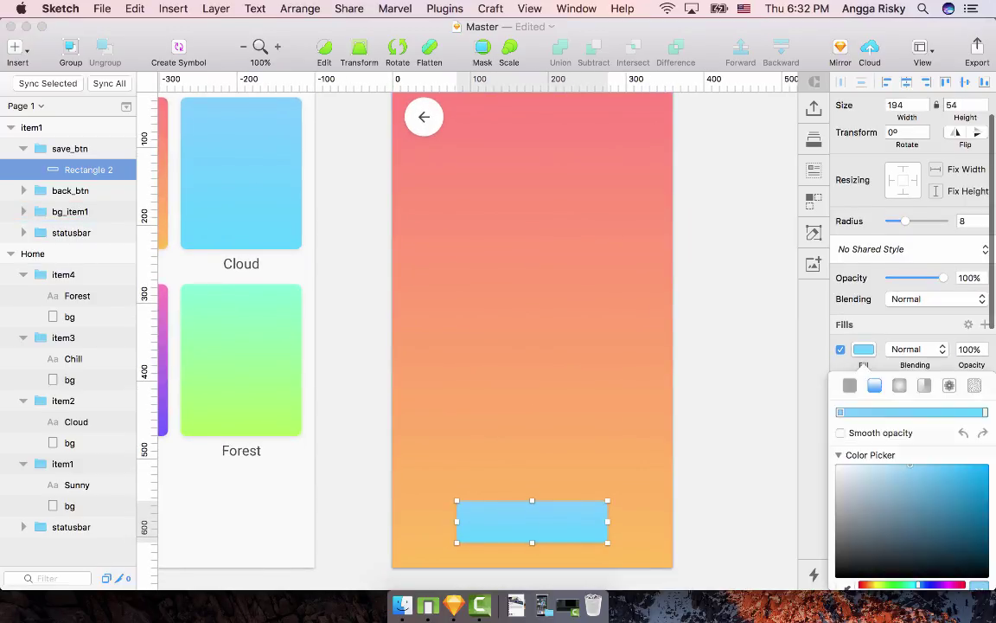
{"action": "left_click", "coordinate": [874, 385]}
{"action": "left_click", "coordinate": [850, 386]}
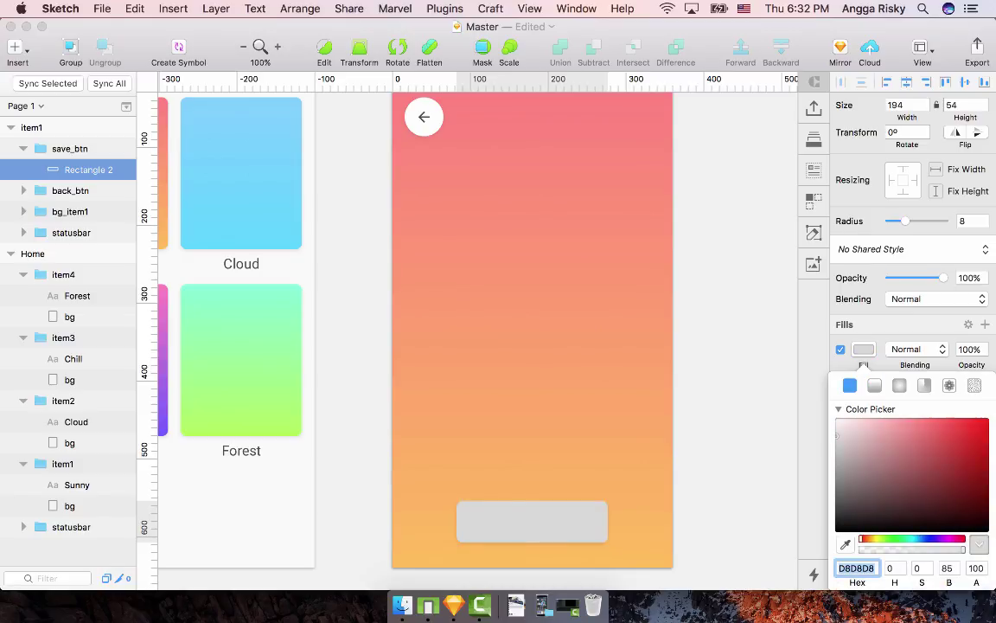
{"action": "left_click_drag", "start_coordinate": [848, 452], "coordinate": [835, 419]}
{"action": "key", "text": "Escape"}
Step: Add the text label "MAKE IT WALLPAPER" over the white save_btn rectangle
{"action": "scroll", "coordinate": [533, 346], "scroll_direction": "left", "scroll_amount": 3}
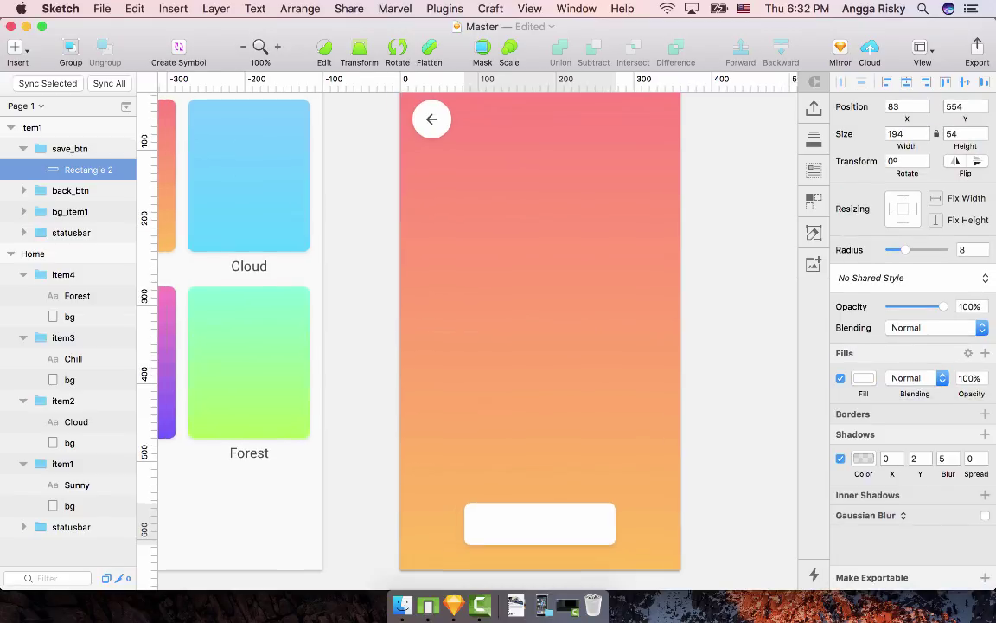
{"action": "key", "text": "t"}
{"action": "left_click", "coordinate": [515, 531]}
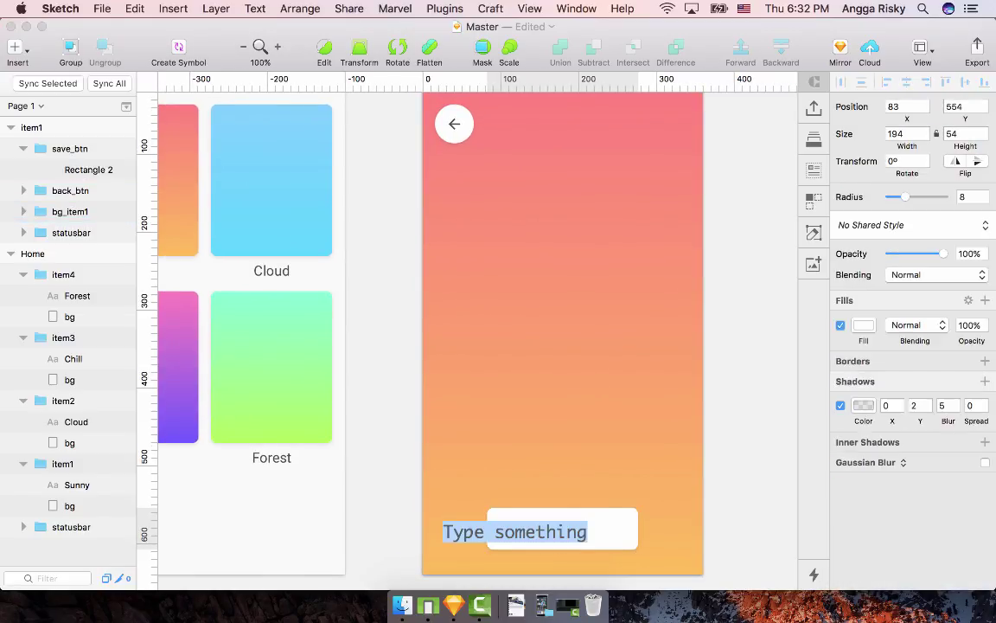
{"action": "type", "text": "SAVE AS"}
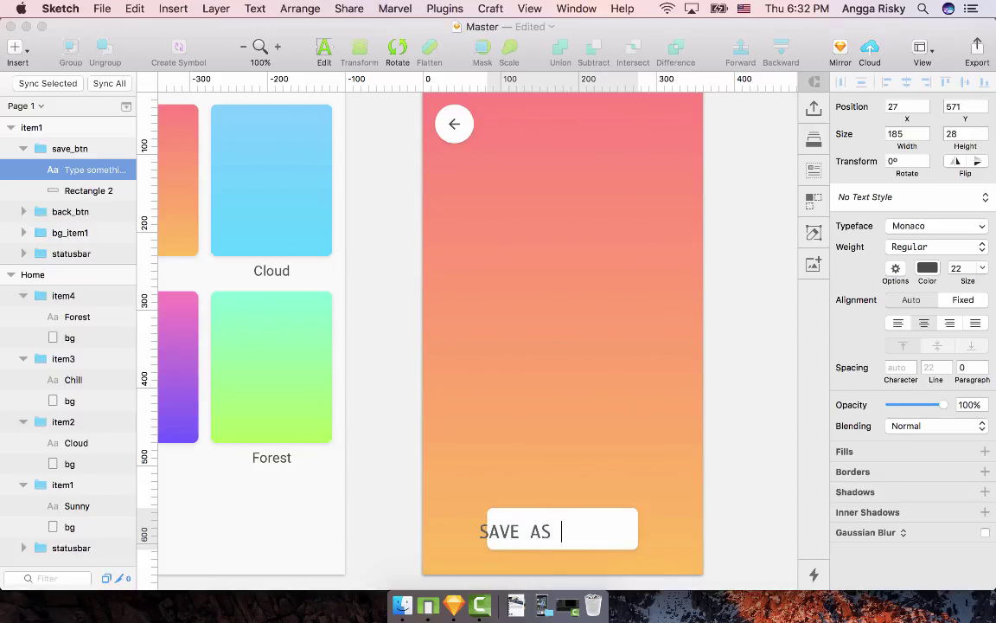
{"action": "key", "text": "super+a"}
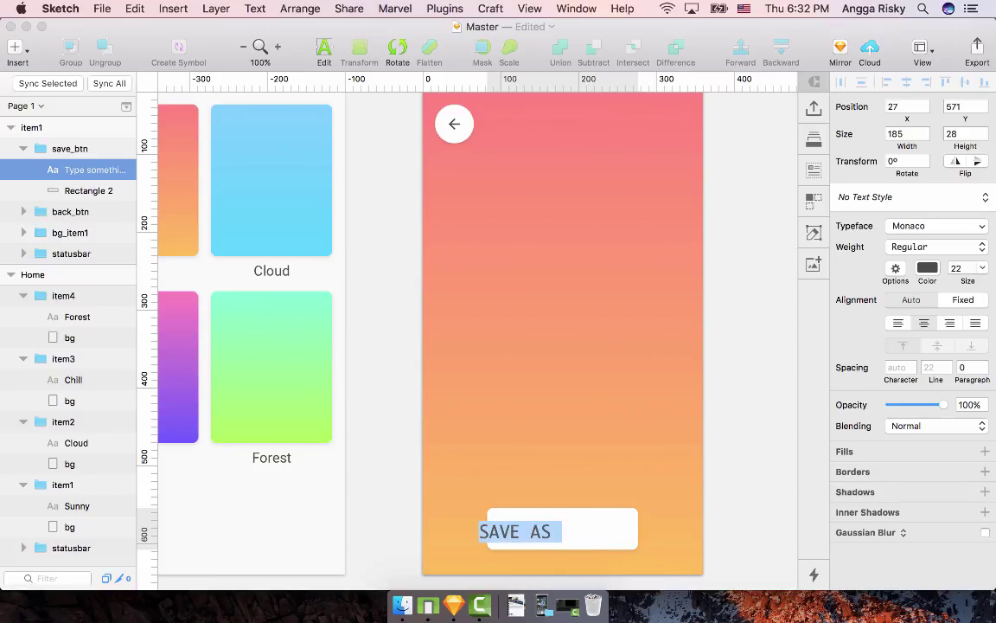
{"action": "type", "text": "MAKE IT WALPA"}
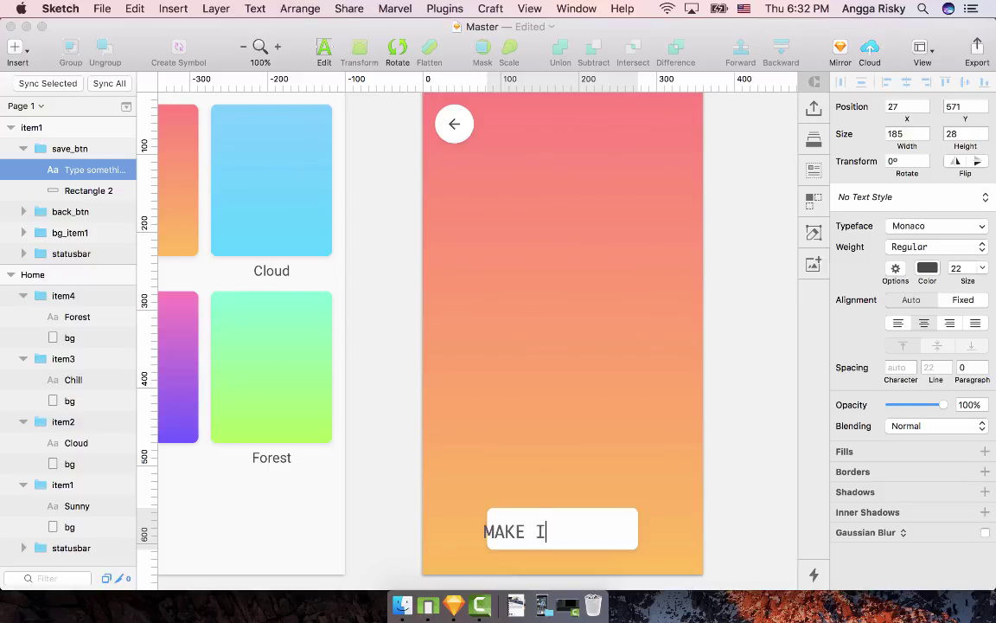
{"action": "key", "text": "BackSpace"}
{"action": "key", "text": "BackSpace"}
{"action": "type", "text": "L"}
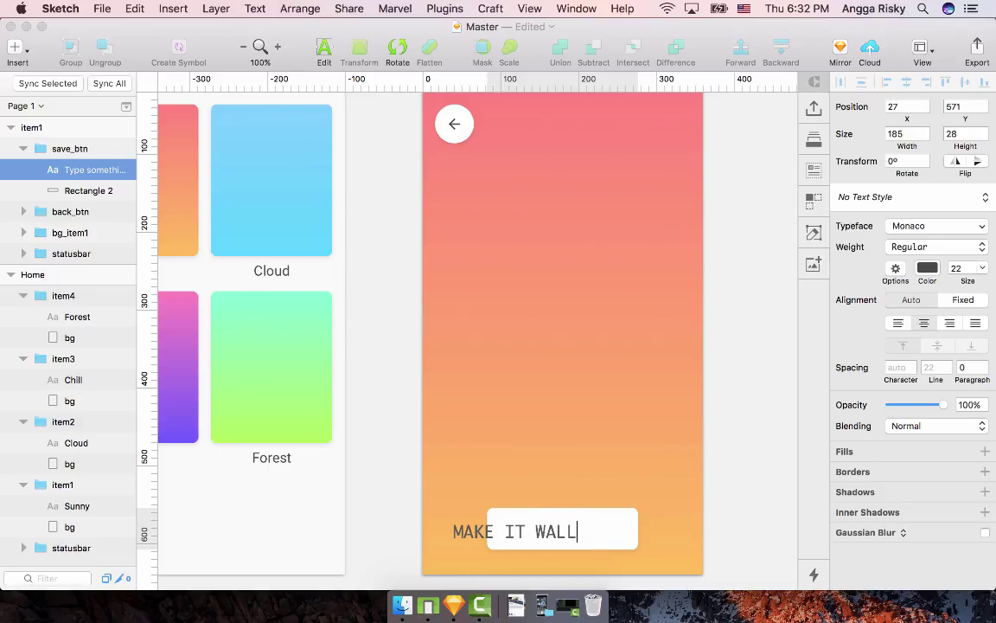
{"action": "type", "text": "PAPER"}
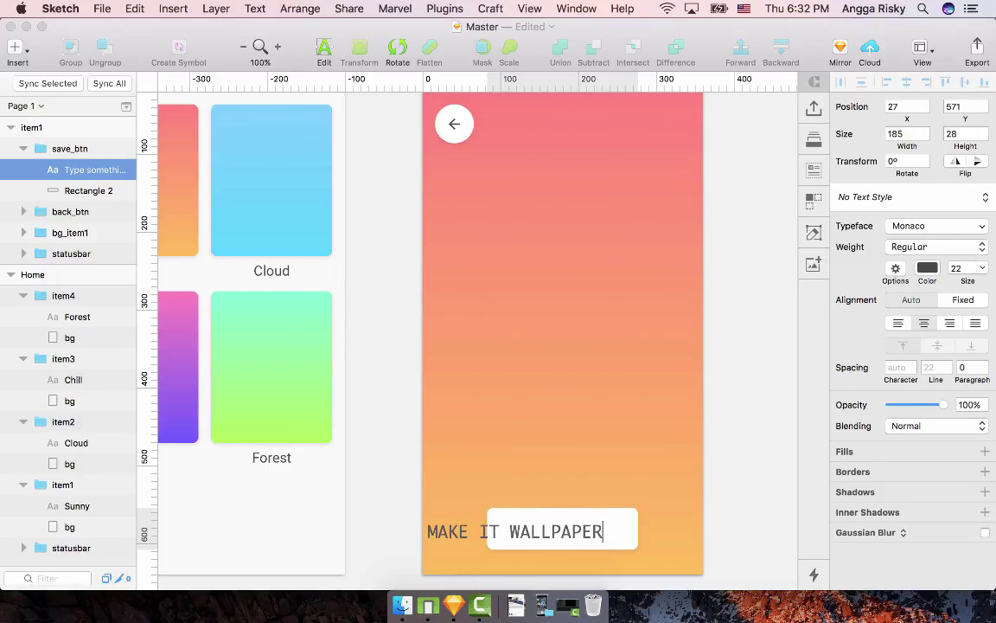
{"action": "key", "text": "Escape"}
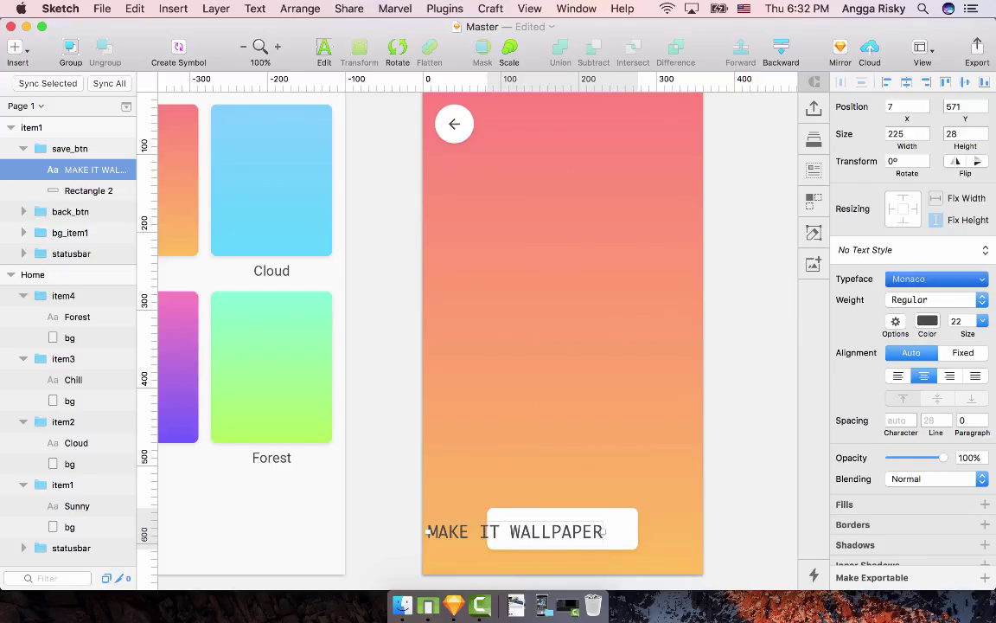
Step: Set the wallpaper label's typeface to Roboto at size 16
{"action": "left_click", "coordinate": [938, 279]}
{"action": "key", "text": "Down"}
{"action": "key", "text": "Return"}
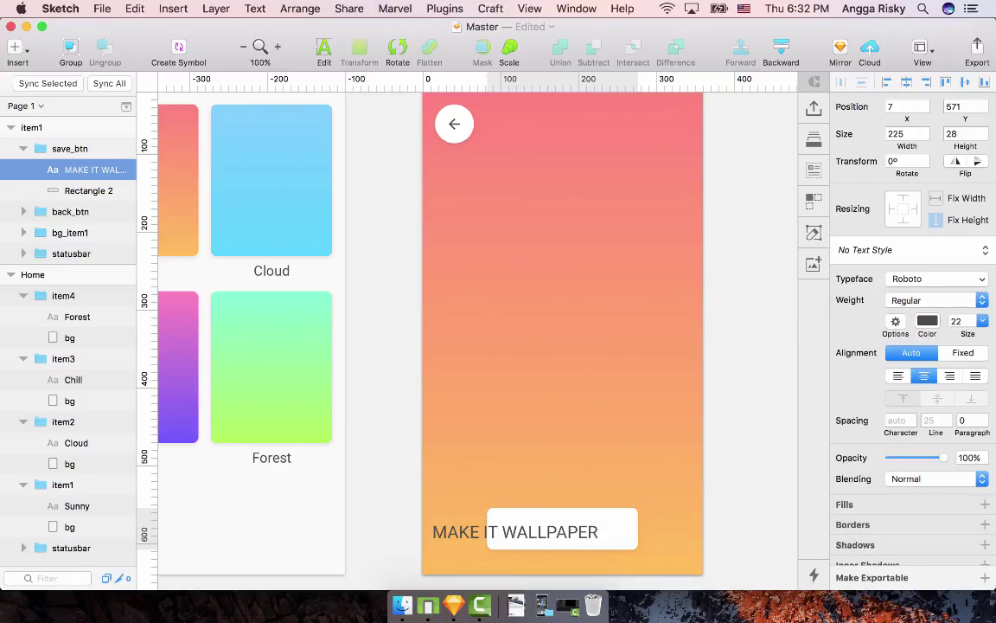
{"action": "left_click", "coordinate": [958, 321]}
{"action": "type", "text": "16"}
{"action": "key", "text": "Return"}
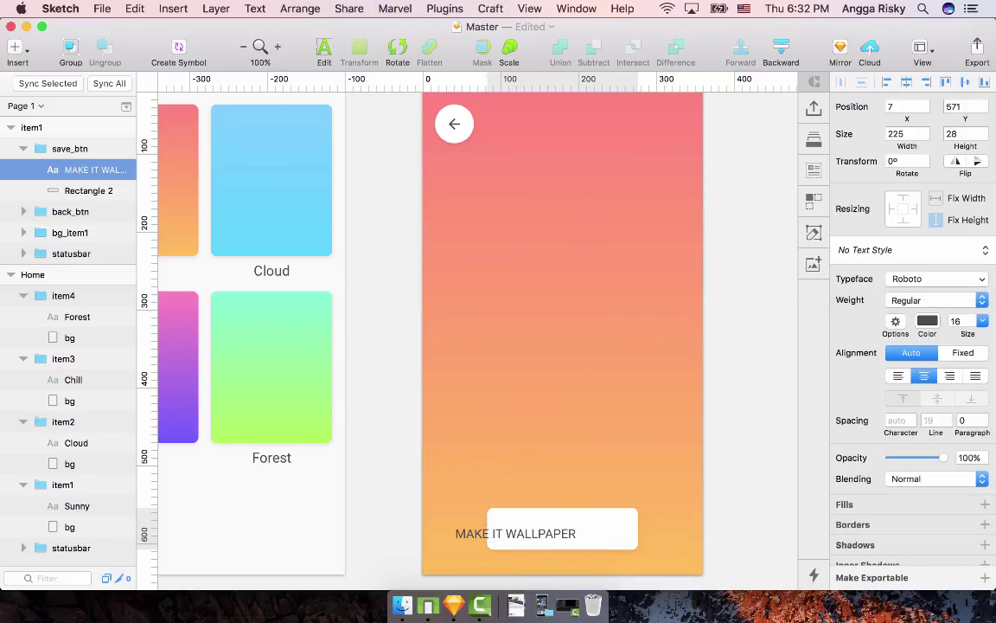
Step: Centre the wallpaper label within the white button at X 103, Y 570 and set its weight to Medium
{"action": "left_click_drag", "start_coordinate": [529, 533], "coordinate": [567, 527]}
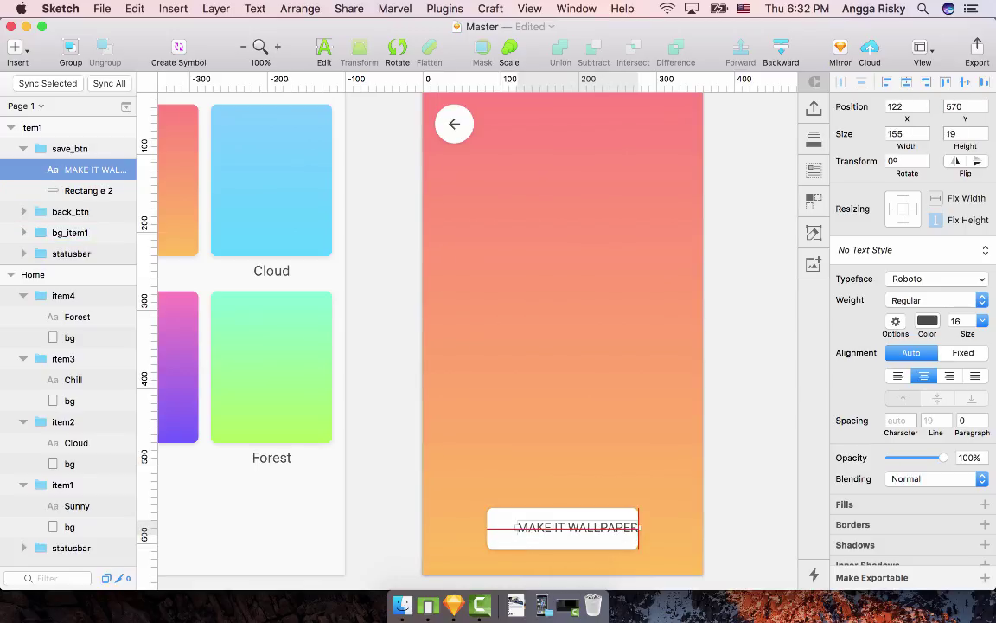
{"action": "left_click", "coordinate": [936, 300]}
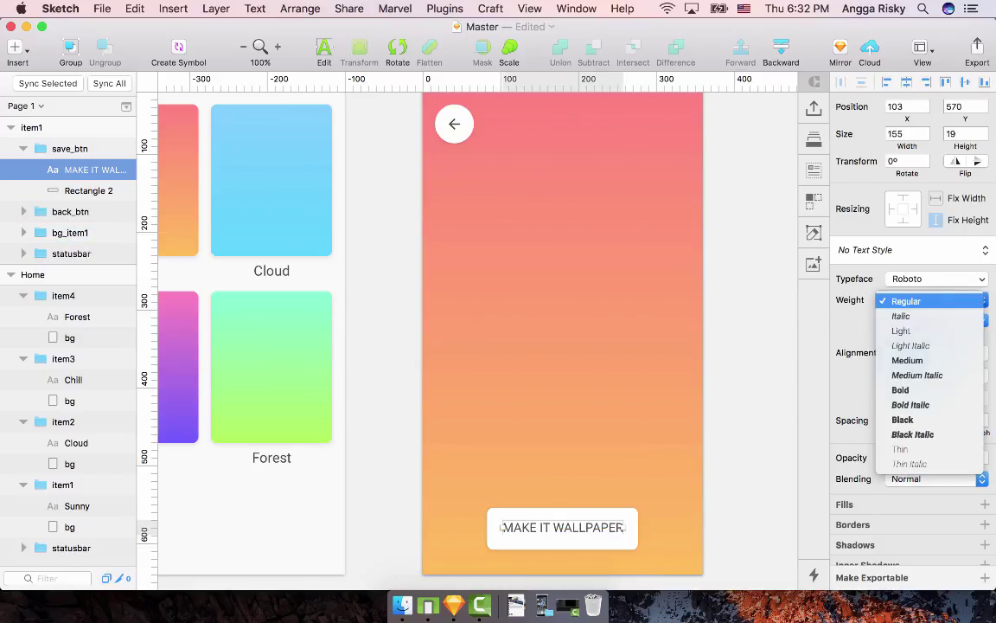
{"action": "left_click", "coordinate": [924, 358]}
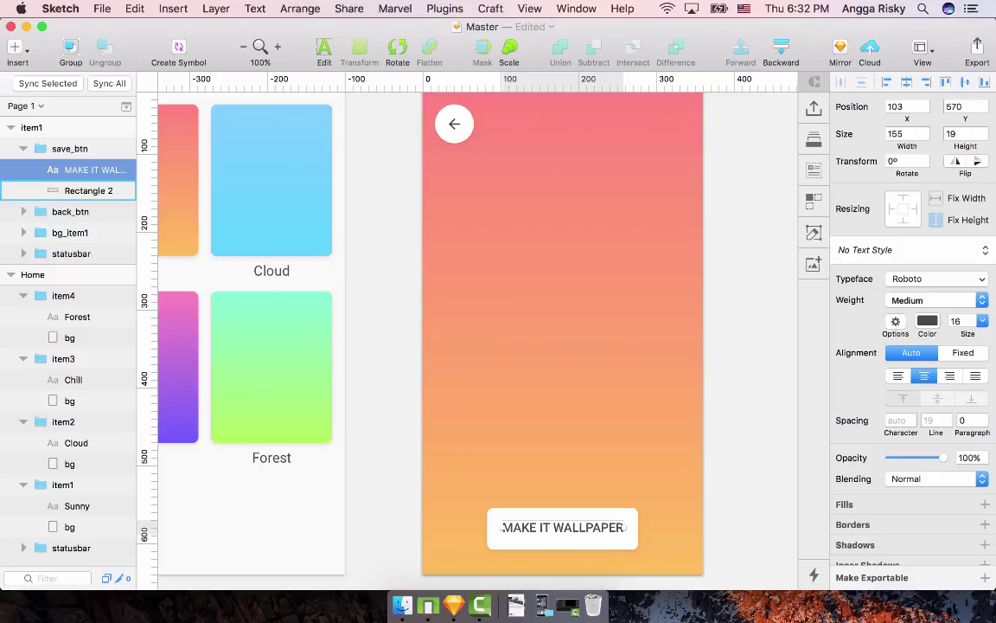
{"action": "left_click", "coordinate": [597, 542], "text": "shift"}
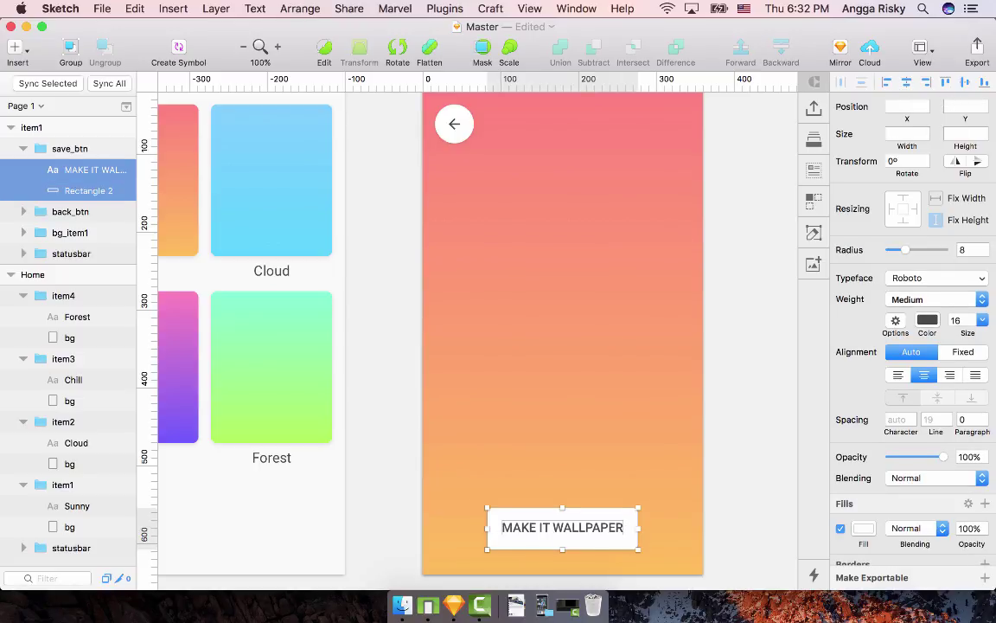
{"action": "key", "text": "Escape"}
Step: Review the item1 artboard's wallpaper button, back button and gradient background alongside the Home artboard
{"action": "scroll", "coordinate": [564, 328], "scroll_direction": "down", "scroll_amount": 2}
{"action": "scroll", "coordinate": [567, 490], "scroll_direction": "up", "scroll_amount": 1}
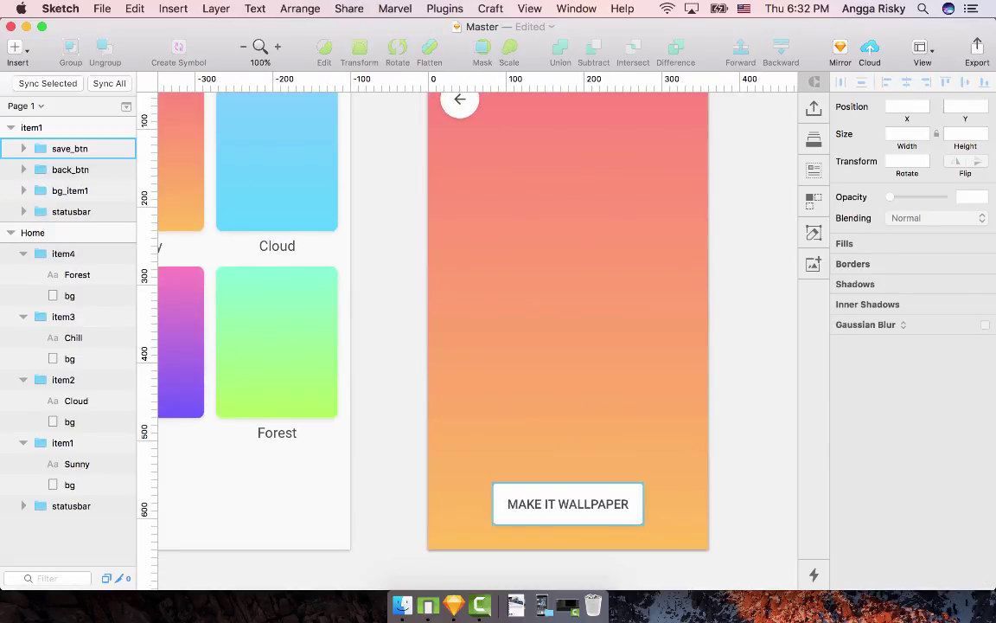
{"action": "left_click", "coordinate": [567, 504]}
{"action": "key", "text": "Escape"}
{"action": "scroll", "coordinate": [567, 346], "scroll_direction": "up", "scroll_amount": 4}
{"action": "scroll", "coordinate": [567, 346], "scroll_direction": "left", "scroll_amount": 3}
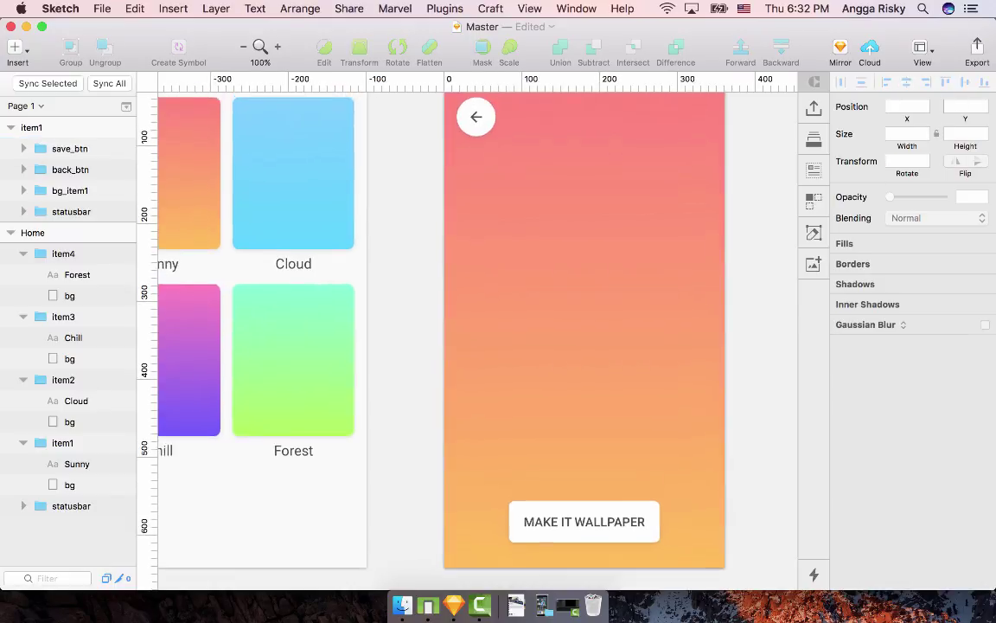
{"action": "left_click", "coordinate": [537, 179]}
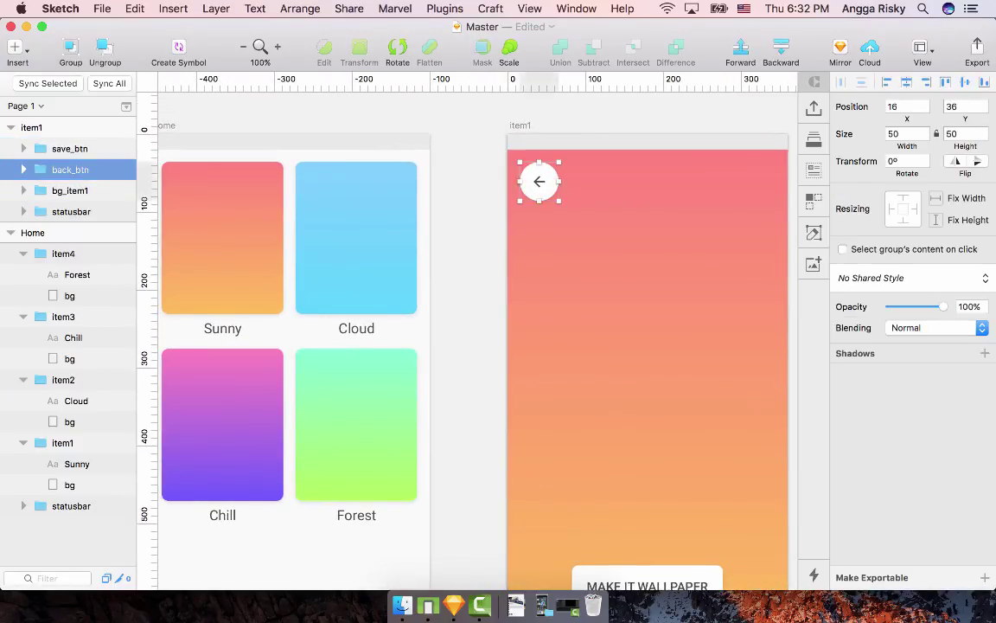
{"action": "scroll", "coordinate": [541, 183], "scroll_direction": "down", "scroll_amount": 4}
{"action": "left_click", "coordinate": [553, 260]}
{"action": "scroll", "coordinate": [554, 260], "scroll_direction": "up", "scroll_amount": 3}
{"action": "scroll", "coordinate": [553, 259], "scroll_direction": "right", "scroll_amount": 3}
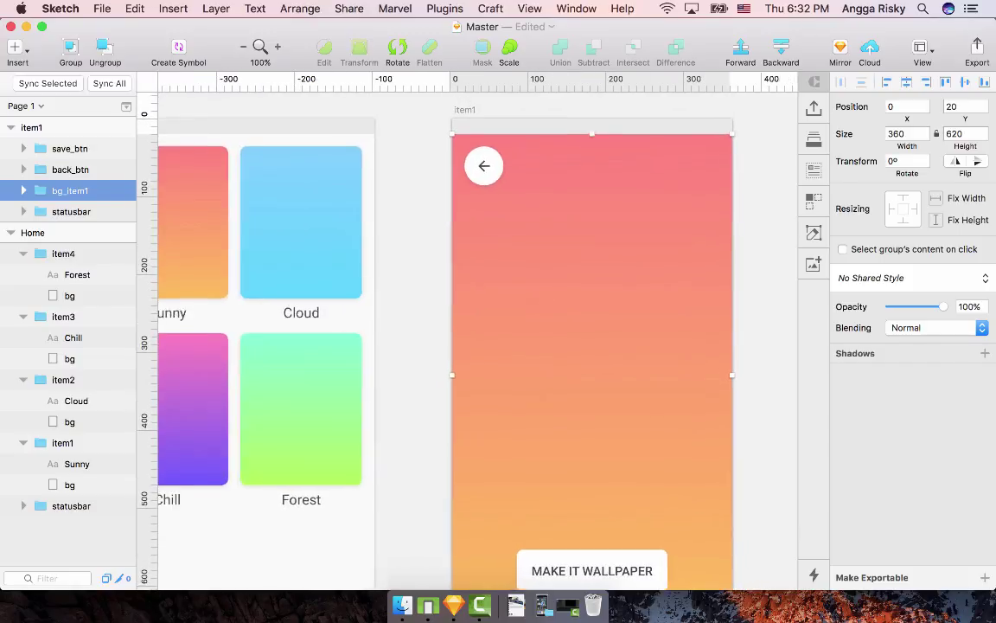
{"action": "scroll", "coordinate": [554, 259], "scroll_direction": "left", "scroll_amount": 8}
{"action": "key", "text": "Escape"}
{"action": "scroll", "coordinate": [553, 259], "scroll_direction": "right", "scroll_amount": 4}
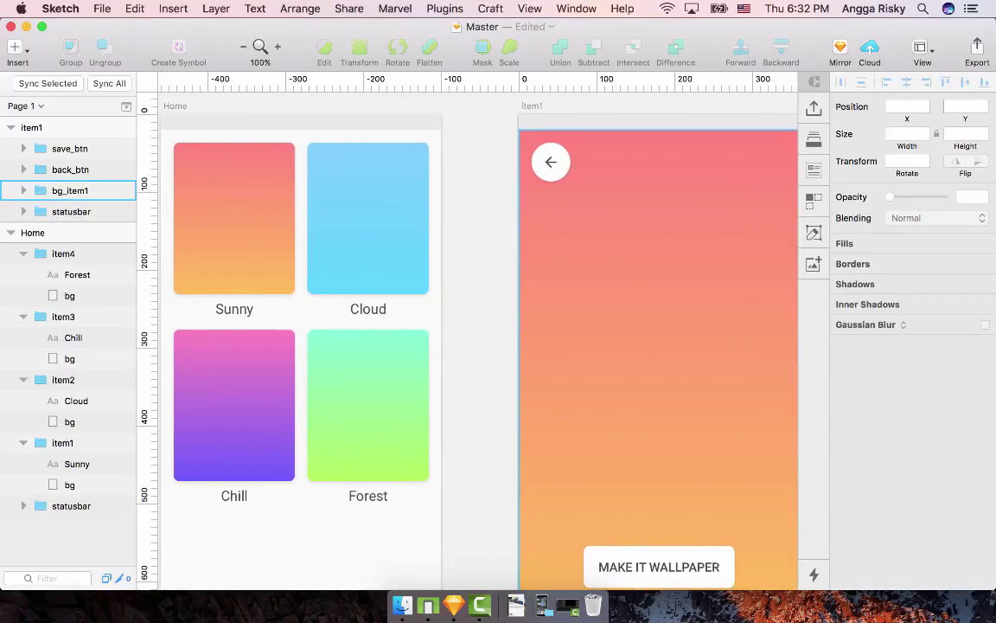
Step: Duplicate the item1 artboard and rename the copy item2
{"action": "key", "text": "super+minus"}
{"action": "scroll", "coordinate": [554, 259], "scroll_direction": "right", "scroll_amount": 3}
{"action": "scroll", "coordinate": [553, 259], "scroll_direction": "down", "scroll_amount": 1}
{"action": "scroll", "coordinate": [516, 337], "scroll_direction": "right", "scroll_amount": 1}
{"action": "left_click", "coordinate": [459, 201]}
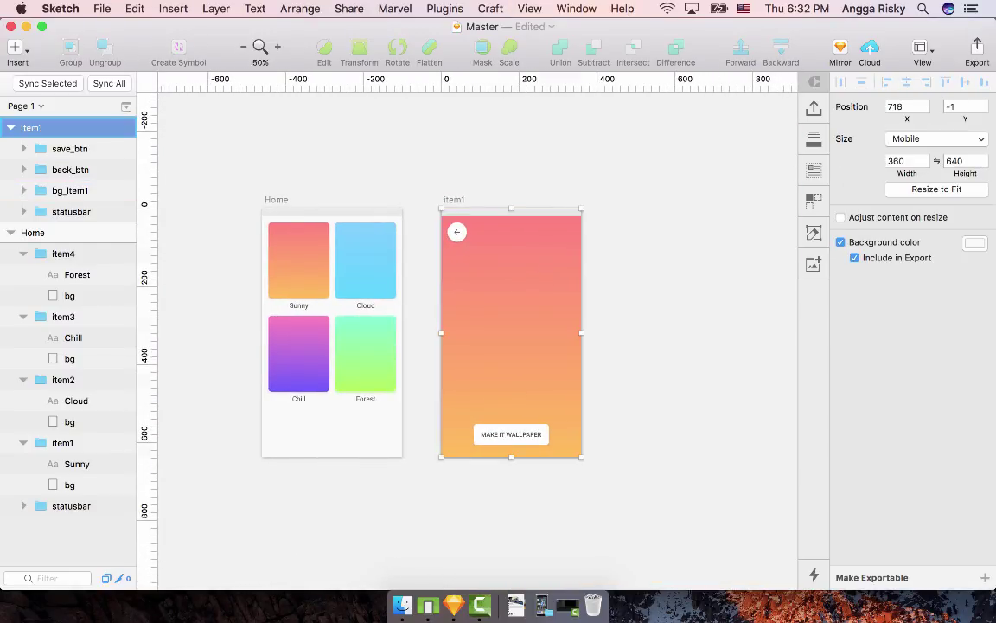
{"action": "key", "text": "super+d"}
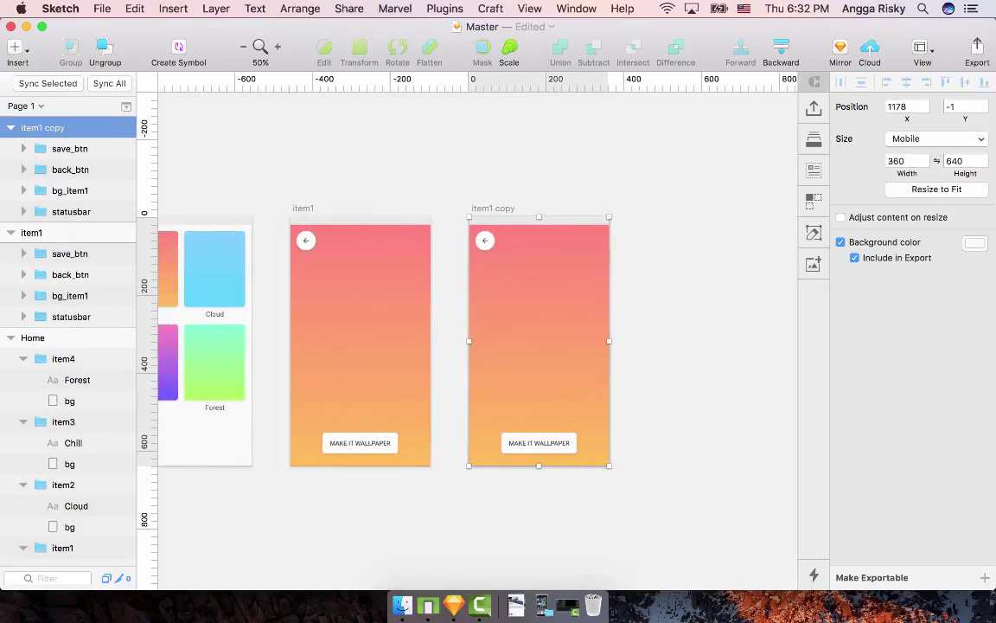
{"action": "type", "text": "IT"}
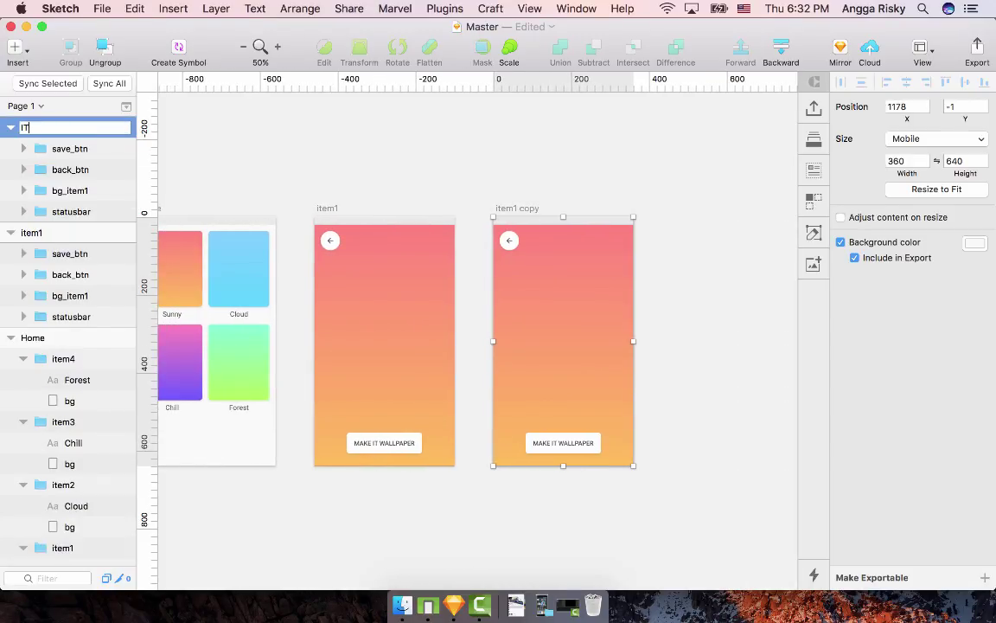
{"action": "type", "text": "em2"}
{"action": "key", "text": "Return"}
{"action": "key", "text": "Escape"}
Step: Copy the Cloud card's blue gradient style from Home onto the item2 artboard's background rectangle
{"action": "scroll", "coordinate": [477, 341], "scroll_direction": "left", "scroll_amount": 5}
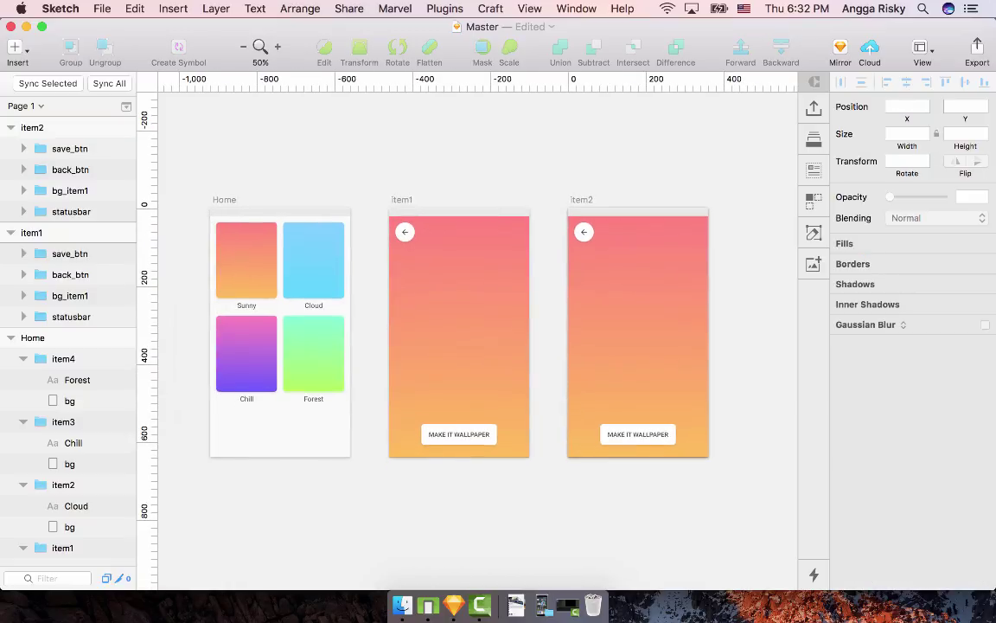
{"action": "double_click", "coordinate": [313, 260]}
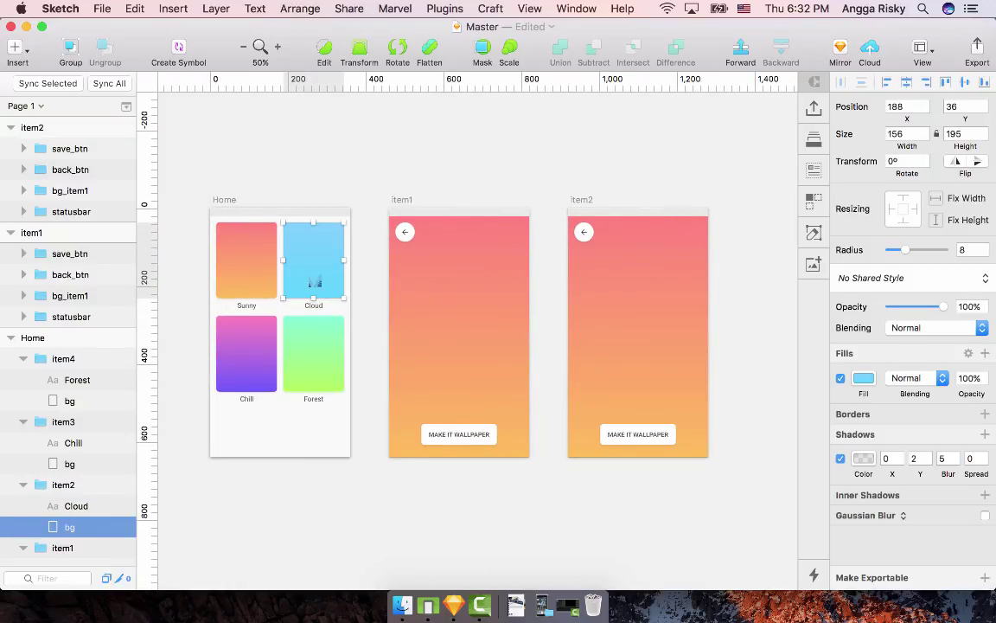
{"action": "left_click", "coordinate": [69, 191]}
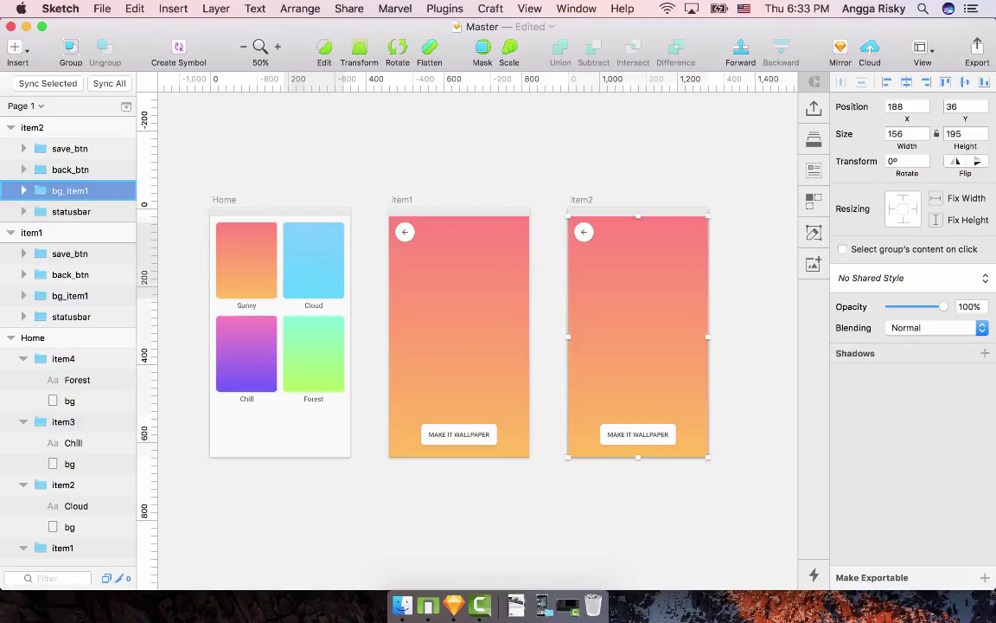
{"action": "double_click", "coordinate": [639, 336]}
{"action": "key", "text": "super+alt+v"}
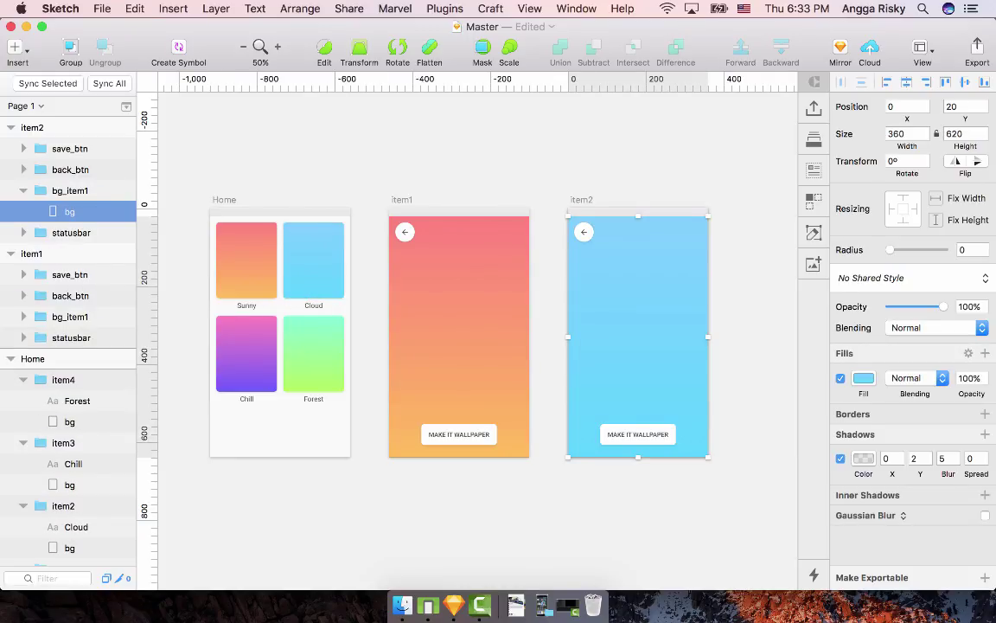
{"action": "left_click", "coordinate": [750, 346]}
Step: Turn off the shadow on the background rectangles of the item2 and item1 artboards
{"action": "scroll", "coordinate": [750, 346], "scroll_direction": "right", "scroll_amount": 1}
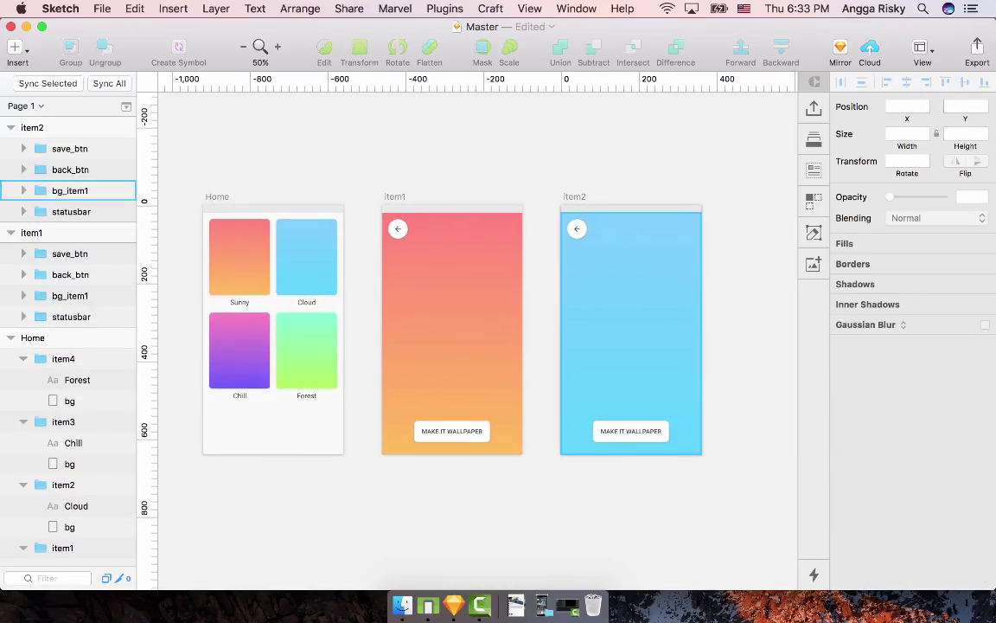
{"action": "double_click", "coordinate": [640, 337]}
{"action": "left_click", "coordinate": [841, 458]}
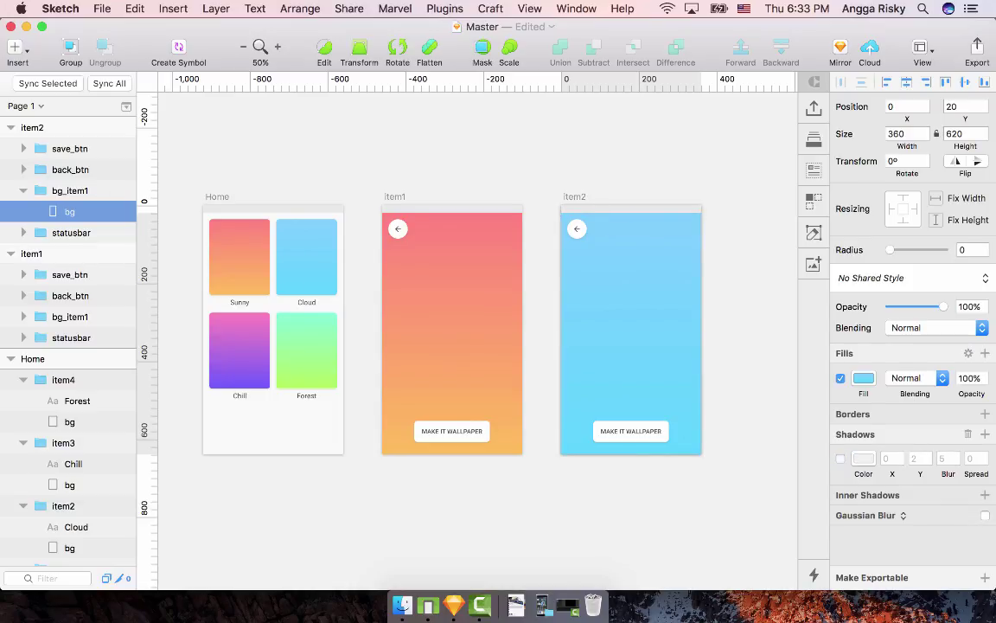
{"action": "double_click", "coordinate": [458, 337]}
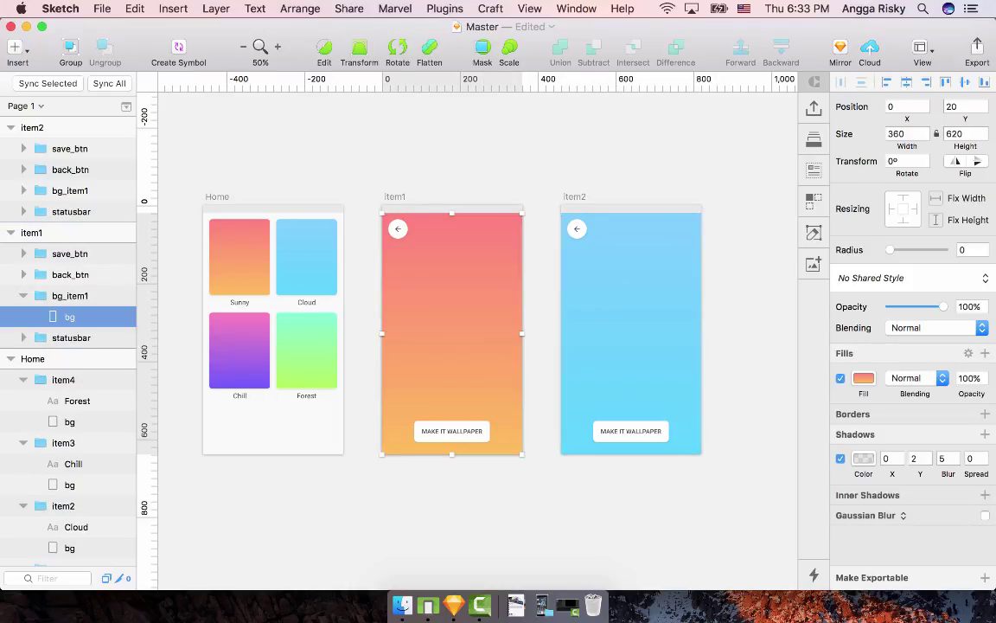
{"action": "left_click", "coordinate": [840, 458]}
{"action": "left_click", "coordinate": [751, 346]}
Step: Rename the background group in the item2 artboard to bg_item2
{"action": "scroll", "coordinate": [751, 346], "scroll_direction": "right", "scroll_amount": 1}
{"action": "left_click", "coordinate": [623, 337]}
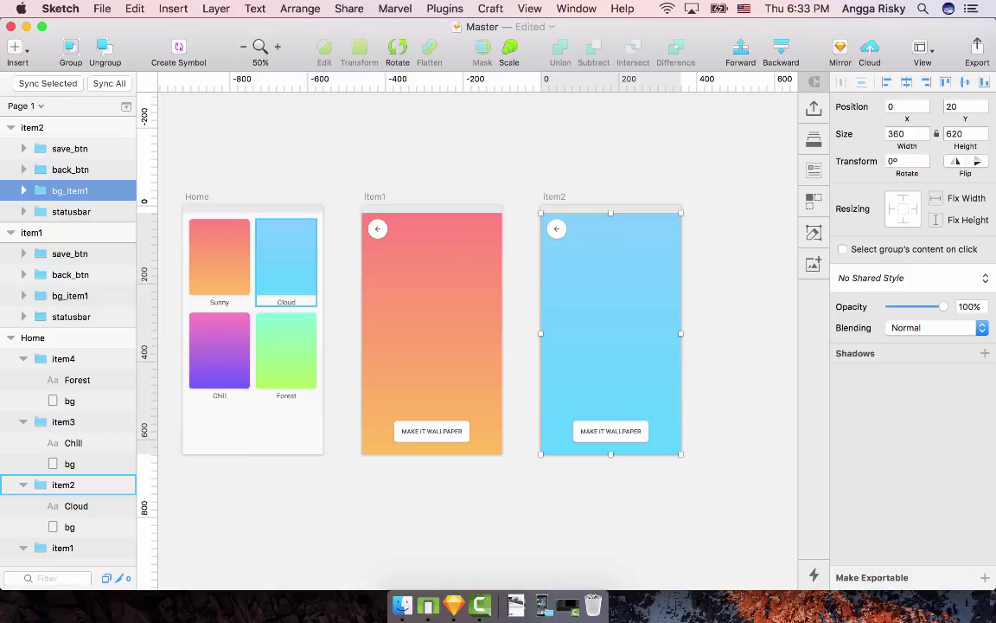
{"action": "double_click", "coordinate": [71, 190]}
{"action": "left_click", "coordinate": [90, 190]}
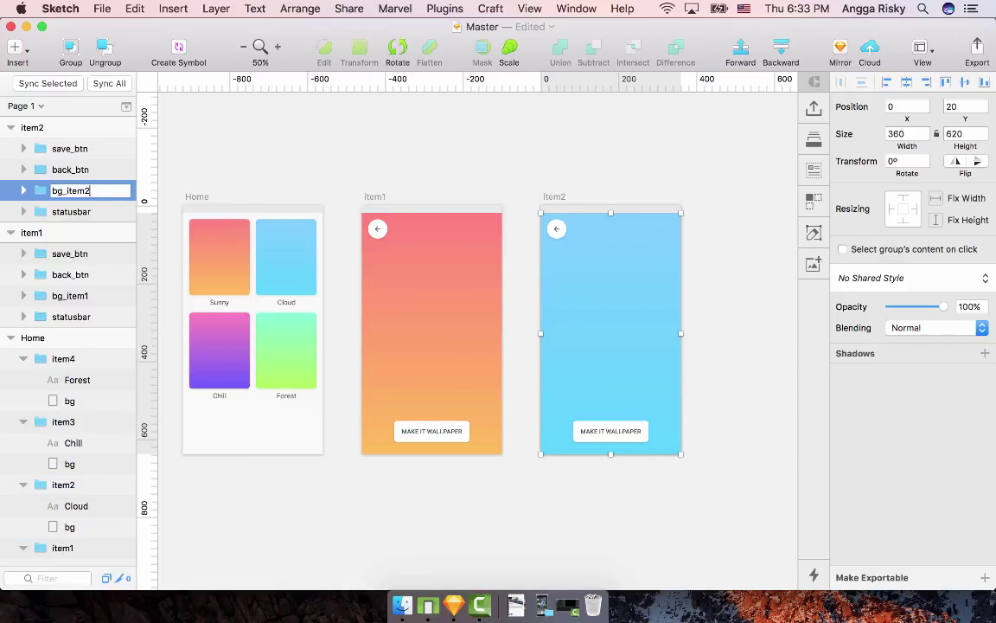
{"action": "key", "text": "Return"}
{"action": "left_click", "coordinate": [744, 346]}
Step: Examine the Home, item1 and item2 artboards one after another at 100% zoom
{"action": "scroll", "coordinate": [478, 341], "scroll_direction": "left", "scroll_amount": 3}
{"action": "key", "text": "super+plus"}
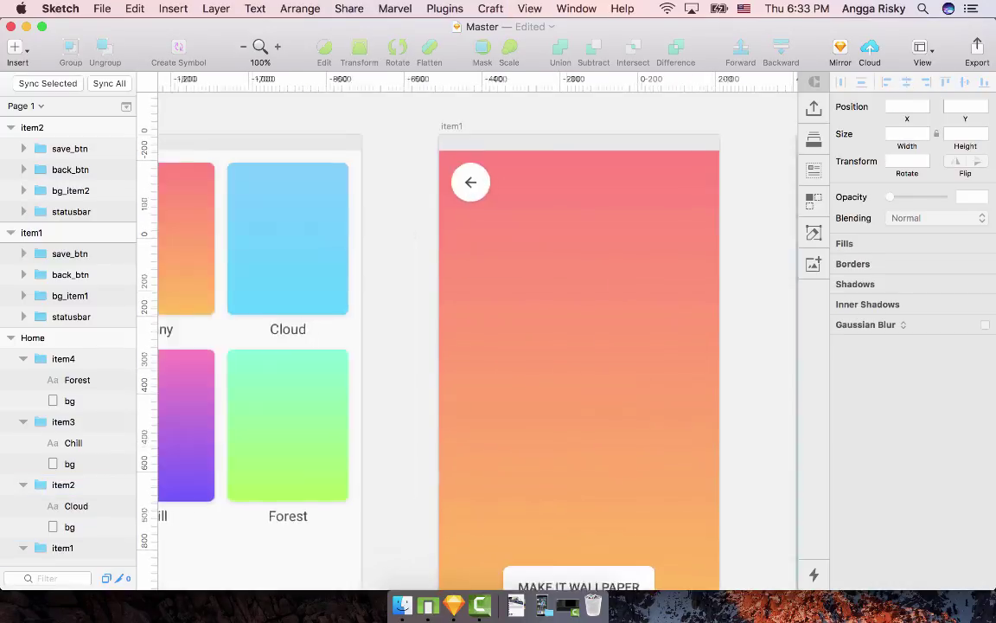
{"action": "scroll", "coordinate": [467, 328], "scroll_direction": "left", "scroll_amount": 5}
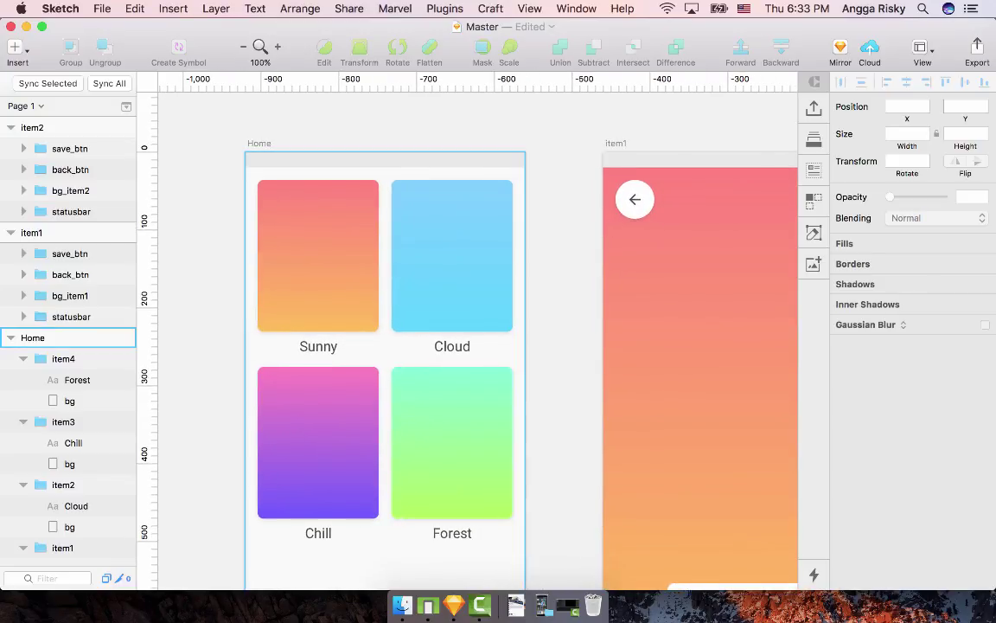
{"action": "left_click", "coordinate": [260, 144]}
{"action": "scroll", "coordinate": [311, 147], "scroll_direction": "right", "scroll_amount": 6}
{"action": "left_click", "coordinate": [368, 143]}
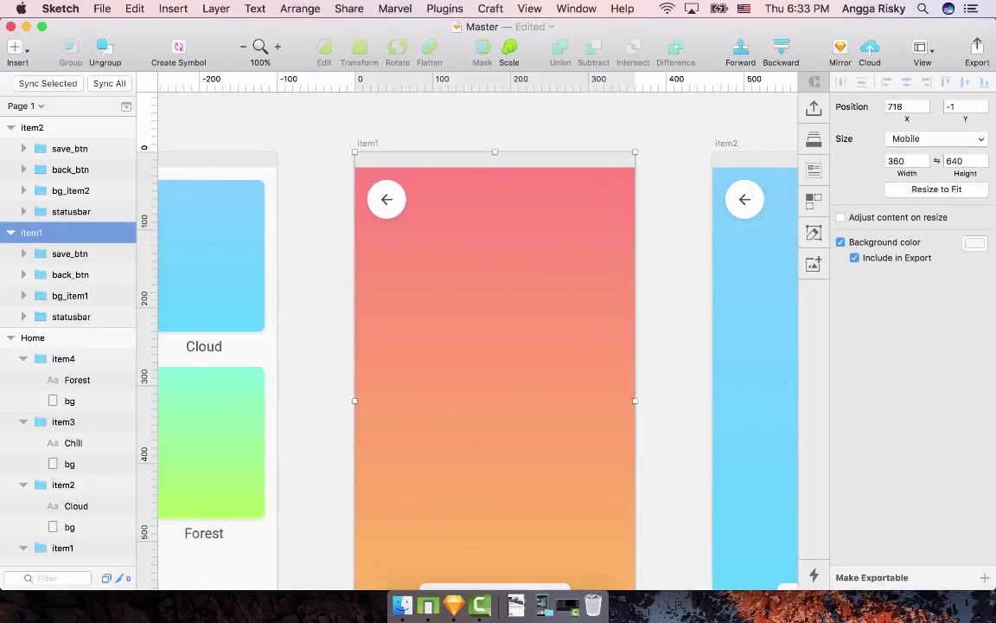
{"action": "scroll", "coordinate": [467, 338], "scroll_direction": "right", "scroll_amount": 5}
{"action": "key", "text": "Escape"}
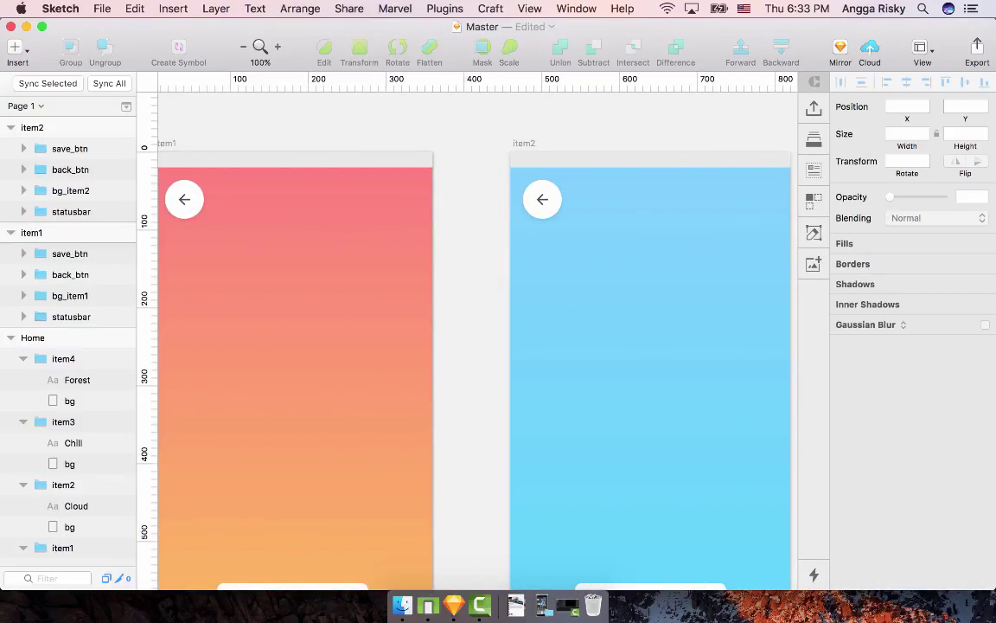
Step: Save the Master document with the Home, item1 and item2 artboards in view
{"action": "key", "text": "super+minus"}
{"action": "scroll", "coordinate": [467, 346], "scroll_direction": "left", "scroll_amount": 5}
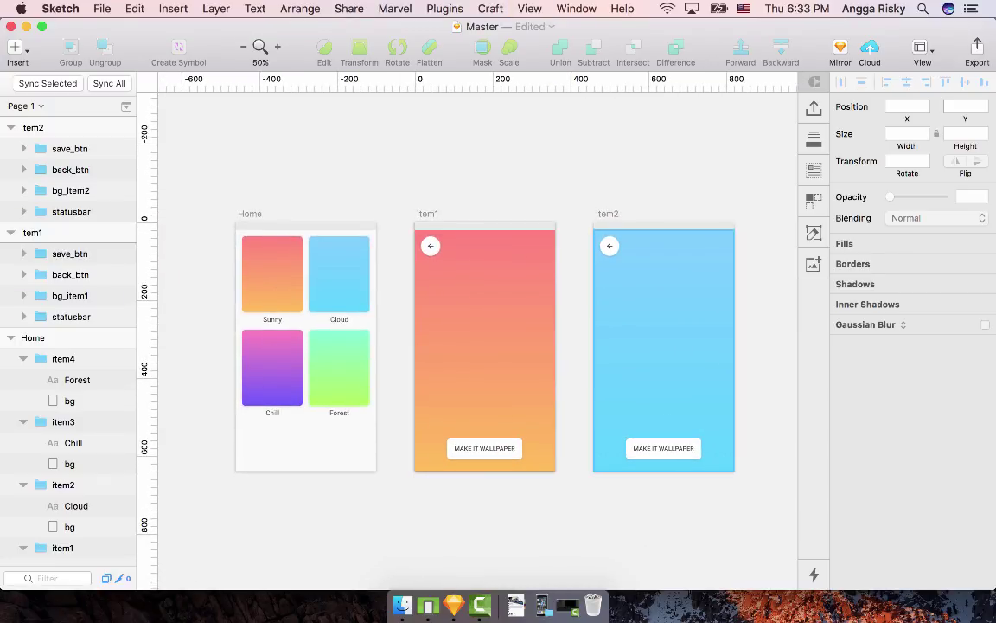
{"action": "scroll", "coordinate": [467, 346], "scroll_direction": "right", "scroll_amount": 3}
{"action": "scroll", "coordinate": [467, 346], "scroll_direction": "down", "scroll_amount": 1}
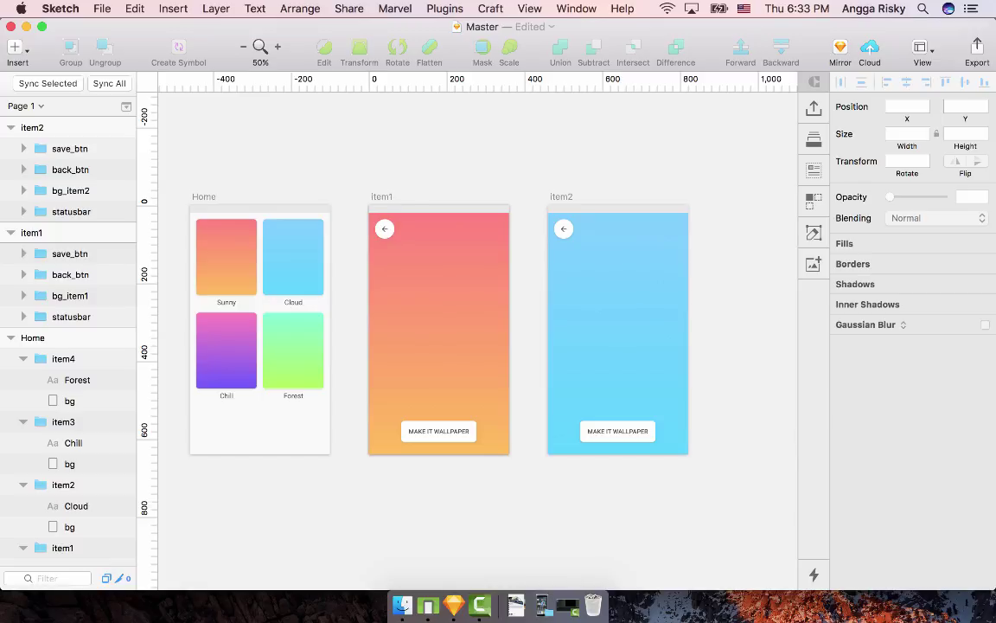
{"action": "scroll", "coordinate": [467, 346], "scroll_direction": "left", "scroll_amount": 4}
{"action": "key", "text": "super+s"}
{"action": "scroll", "coordinate": [467, 346], "scroll_direction": "left", "scroll_amount": 2}
{"action": "scroll", "coordinate": [467, 346], "scroll_direction": "up", "scroll_amount": 1}
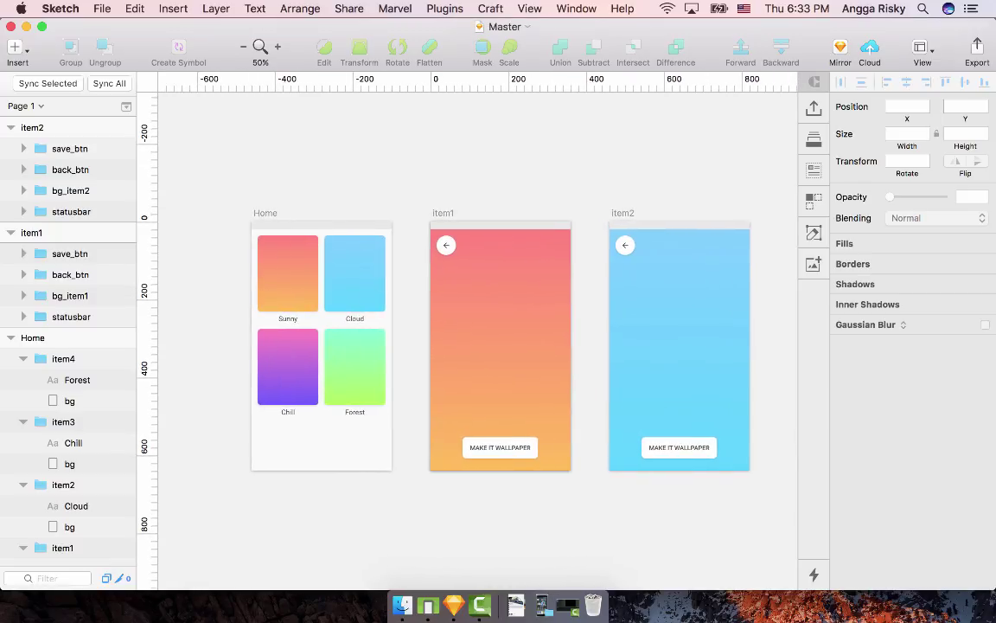
Step: Examine the Home cards and the item1 screen up close and side by side
{"action": "scroll", "coordinate": [467, 346], "scroll_direction": "left", "scroll_amount": 5}
{"action": "key", "text": "super+plus"}
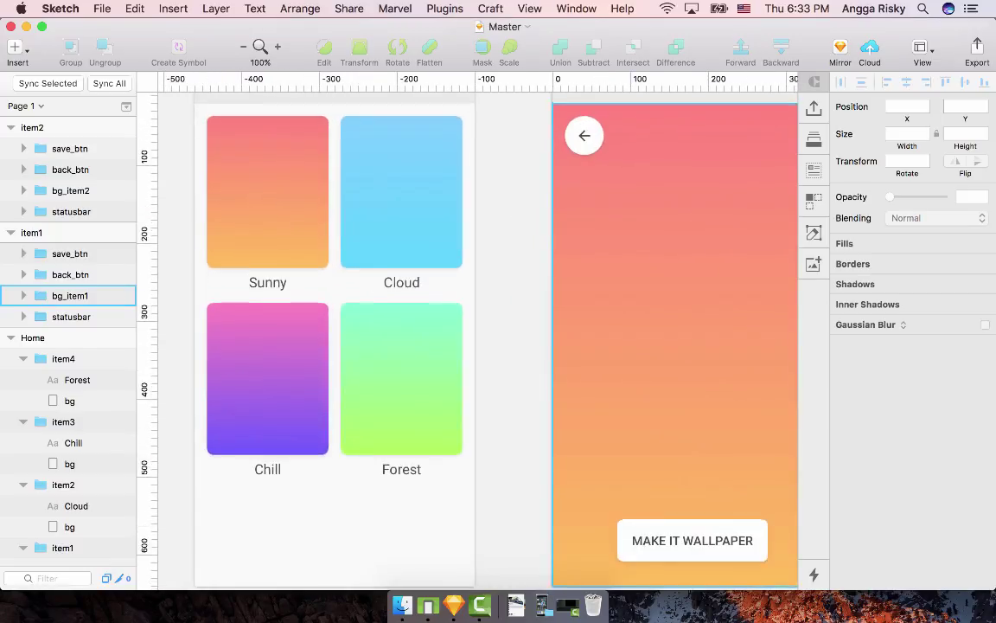
{"action": "scroll", "coordinate": [467, 341], "scroll_direction": "left", "scroll_amount": 2}
{"action": "scroll", "coordinate": [467, 341], "scroll_direction": "up", "scroll_amount": 1}
{"action": "scroll", "coordinate": [467, 340], "scroll_direction": "down", "scroll_amount": 2}
{"action": "scroll", "coordinate": [467, 341], "scroll_direction": "right", "scroll_amount": 3}
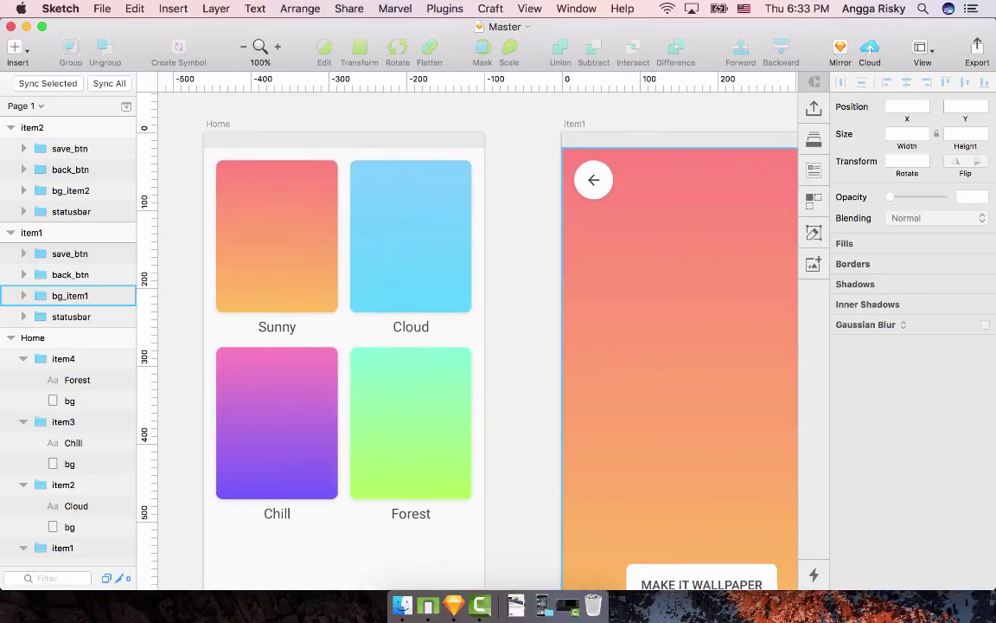
{"action": "scroll", "coordinate": [477, 340], "scroll_direction": "right", "scroll_amount": 4}
{"action": "scroll", "coordinate": [478, 341], "scroll_direction": "down", "scroll_amount": 2}
{"action": "key", "text": "super+minus"}
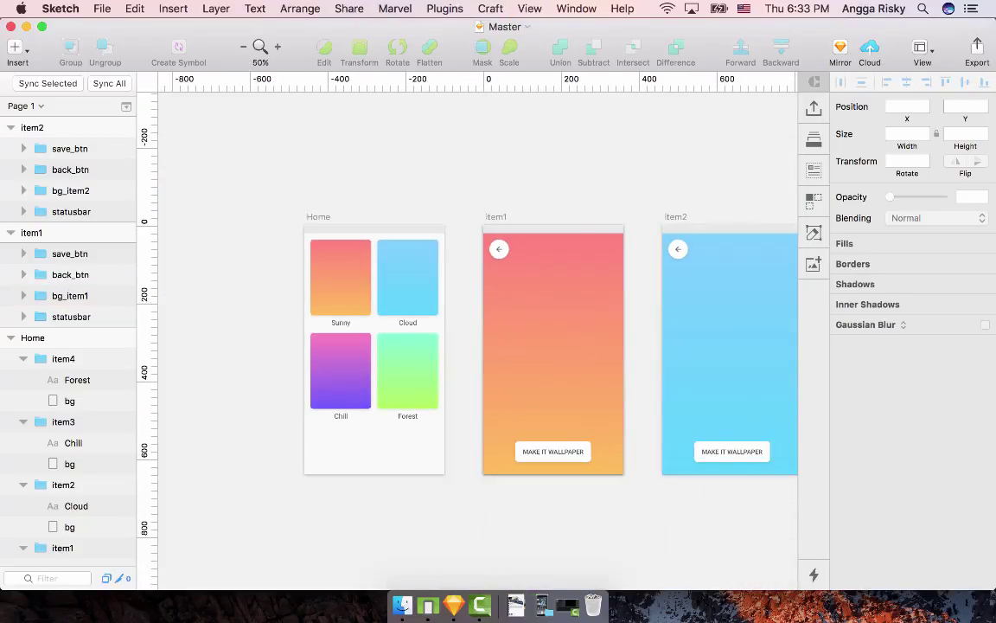
{"action": "key", "text": "super+plus"}
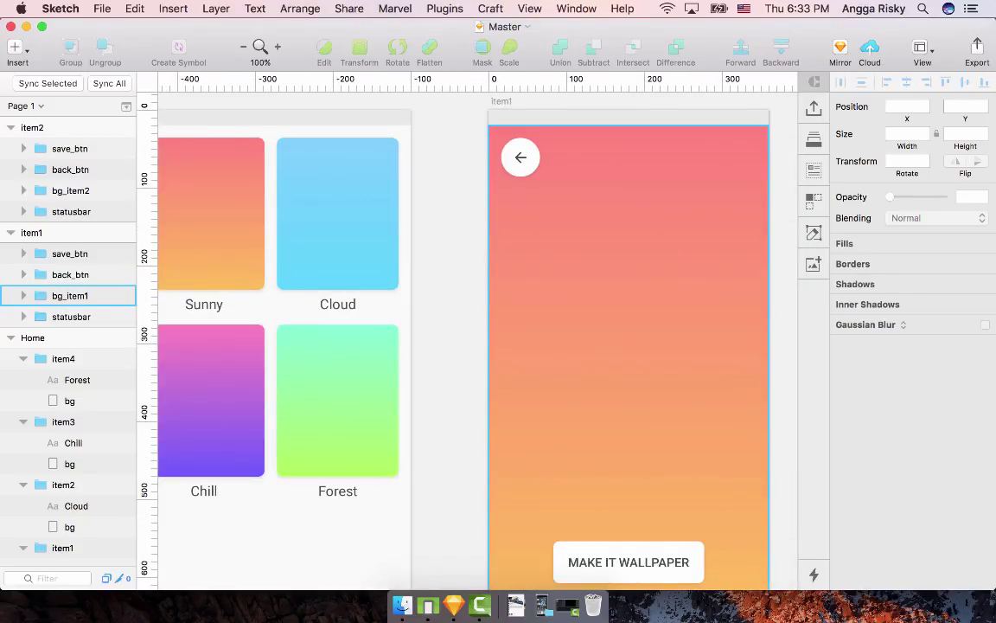
{"action": "scroll", "coordinate": [467, 346], "scroll_direction": "left", "scroll_amount": 8}
{"action": "scroll", "coordinate": [467, 346], "scroll_direction": "up", "scroll_amount": 2}
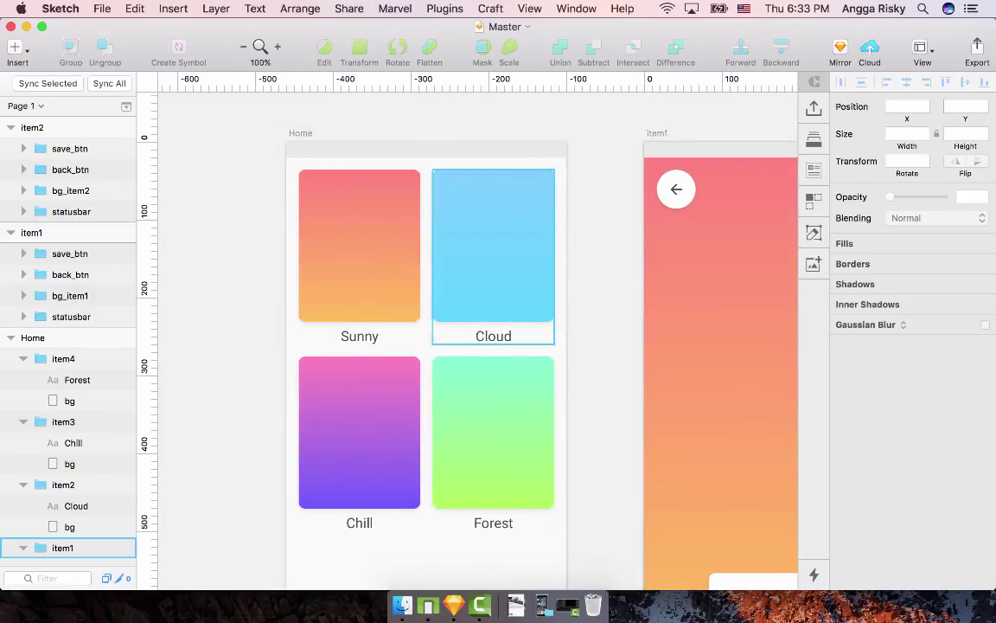
{"action": "left_click", "coordinate": [367, 259]}
{"action": "left_click", "coordinate": [486, 259]}
{"action": "left_click", "coordinate": [486, 424]}
{"action": "left_click", "coordinate": [367, 424]}
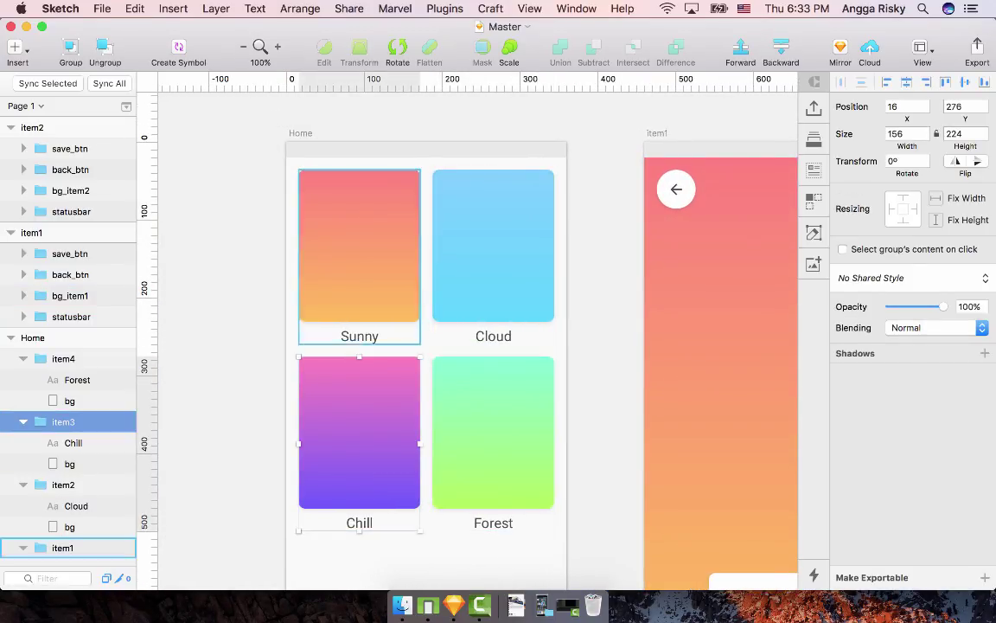
{"action": "key", "text": "Escape"}
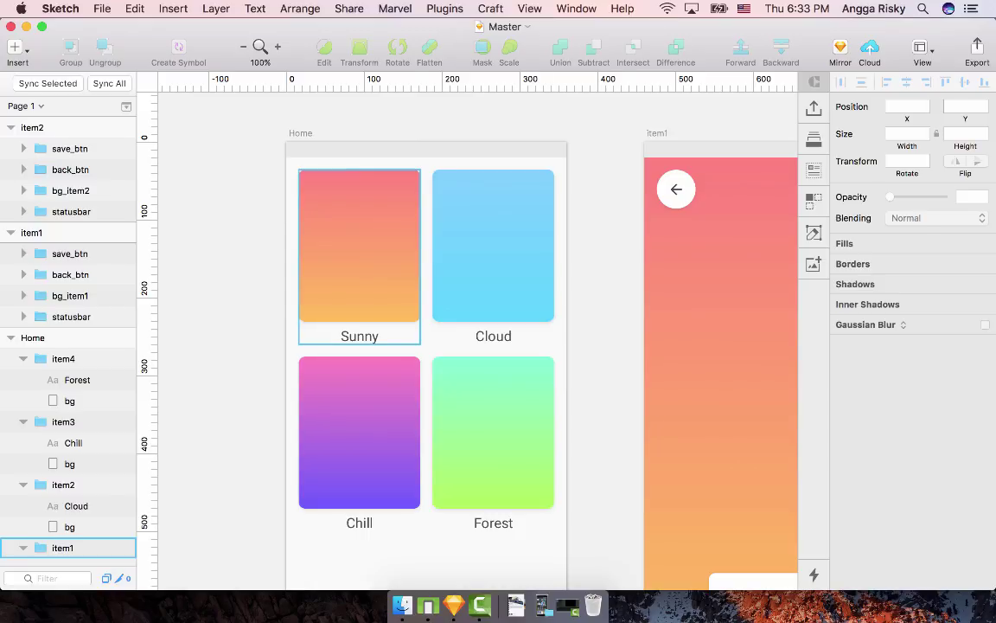
Step: Make the Sunny, Cloud, Chill and Forest card groups on Home exportable at 3x size
{"action": "left_click", "coordinate": [359, 251]}
{"action": "left_click", "coordinate": [493, 251], "text": "shift"}
{"action": "left_click", "coordinate": [359, 432], "text": "shift"}
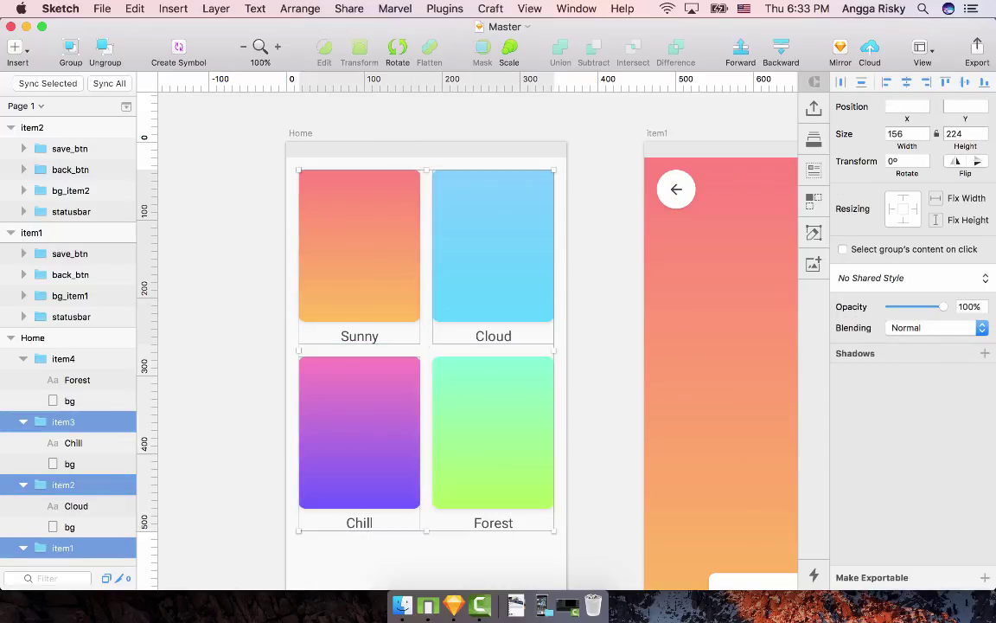
{"action": "left_click", "coordinate": [493, 432], "text": "shift"}
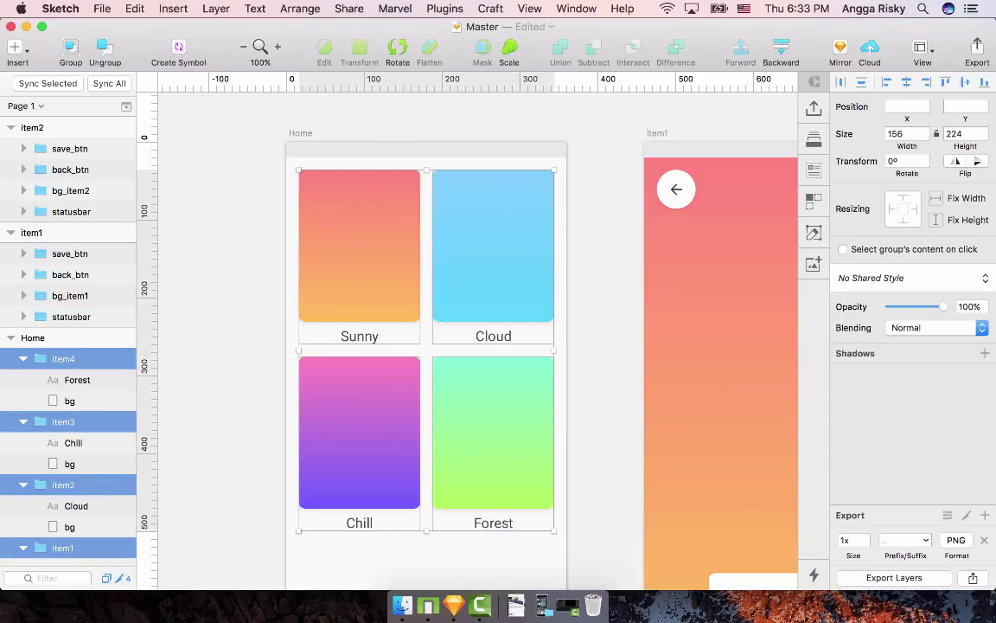
{"action": "left_click", "coordinate": [852, 540]}
{"action": "type", "text": "3"}
Step: Export the four card groups into a new folder named Assets on the Desktop
{"action": "left_click", "coordinate": [894, 578]}
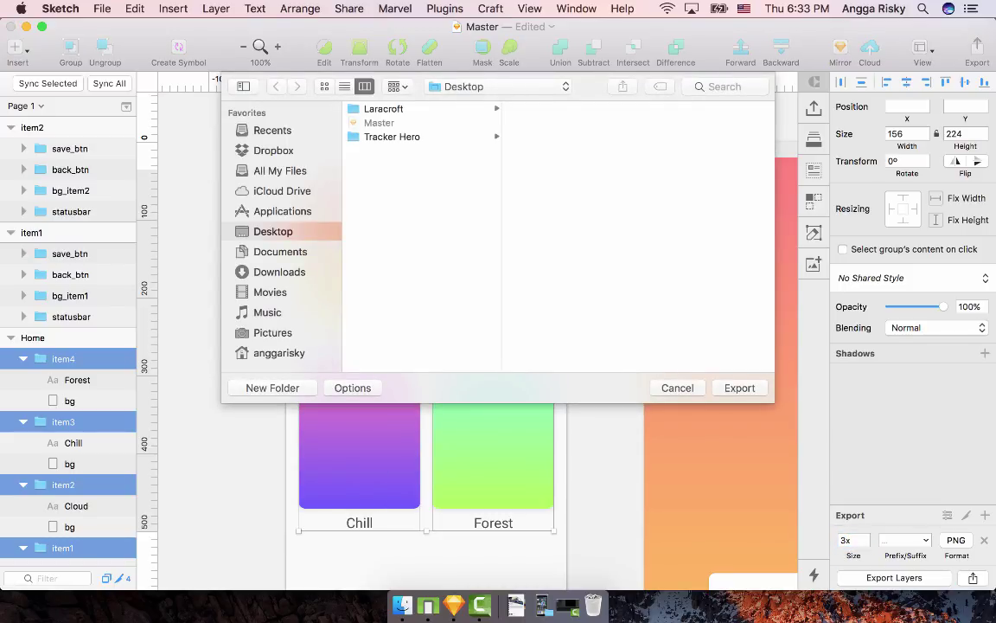
{"action": "left_click", "coordinate": [273, 388]}
{"action": "type", "text": "Assets"}
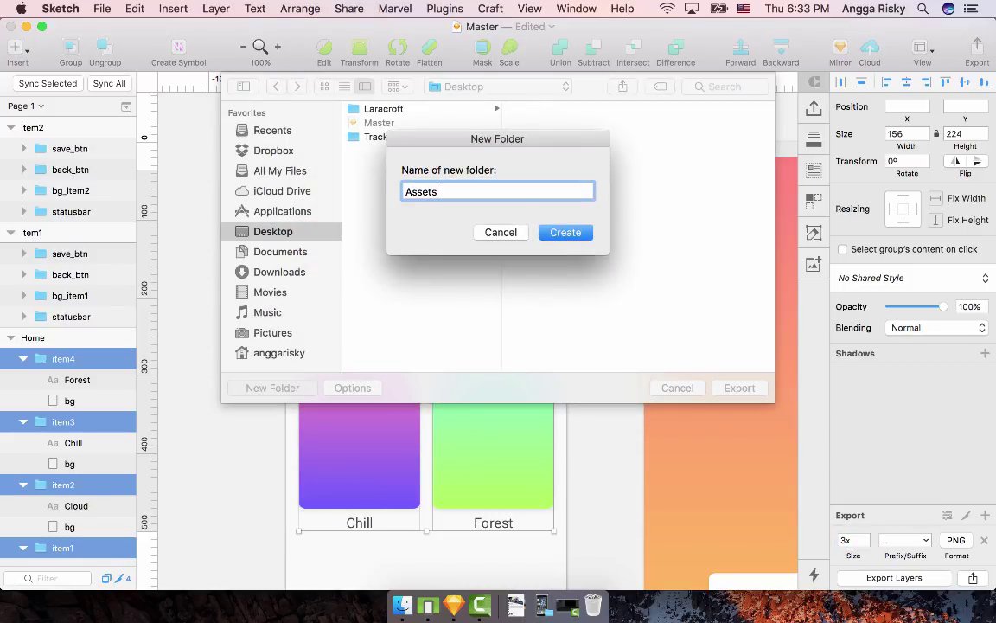
{"action": "key", "text": "Return"}
{"action": "left_click", "coordinate": [739, 388]}
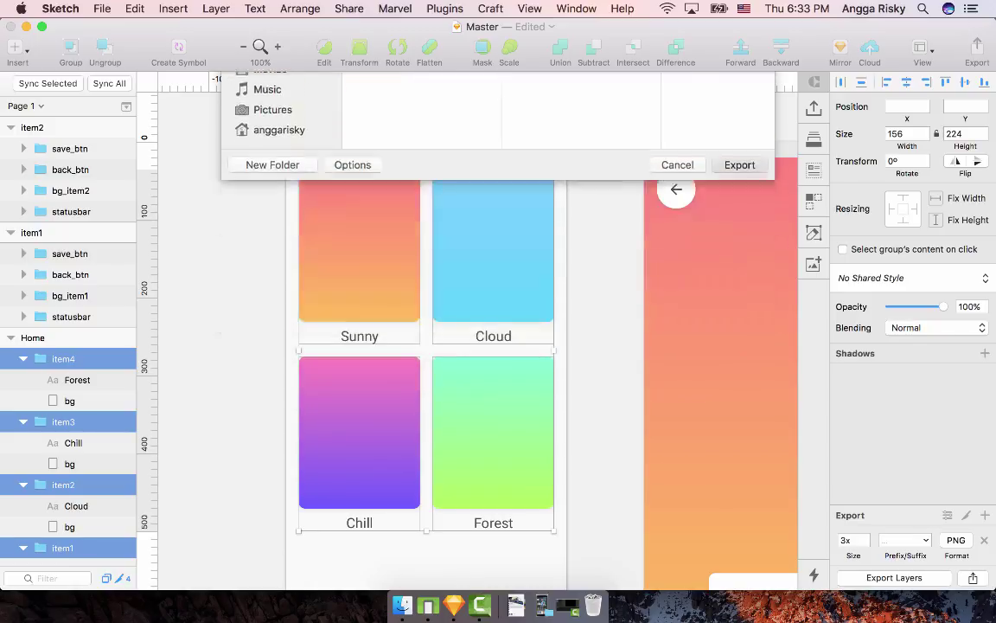
{"action": "left_click", "coordinate": [605, 476]}
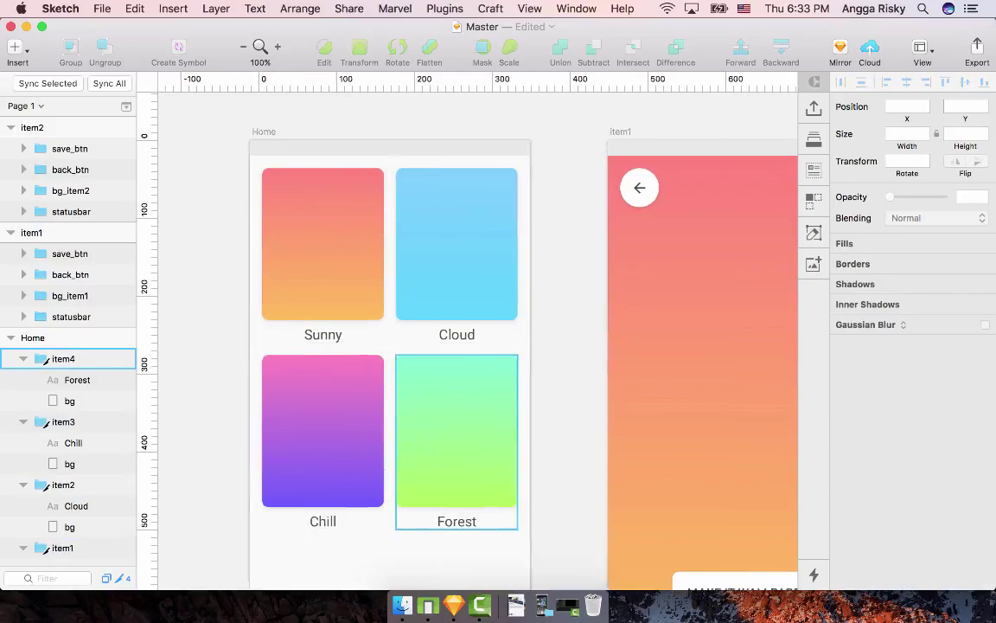
Step: Export the save_btn and back_btn groups of the item1 artboard at 3x as PNG into the Assets folder
{"action": "scroll", "coordinate": [502, 522], "scroll_direction": "right", "scroll_amount": 10}
{"action": "scroll", "coordinate": [502, 523], "scroll_direction": "down", "scroll_amount": 3}
{"action": "left_click", "coordinate": [529, 534]}
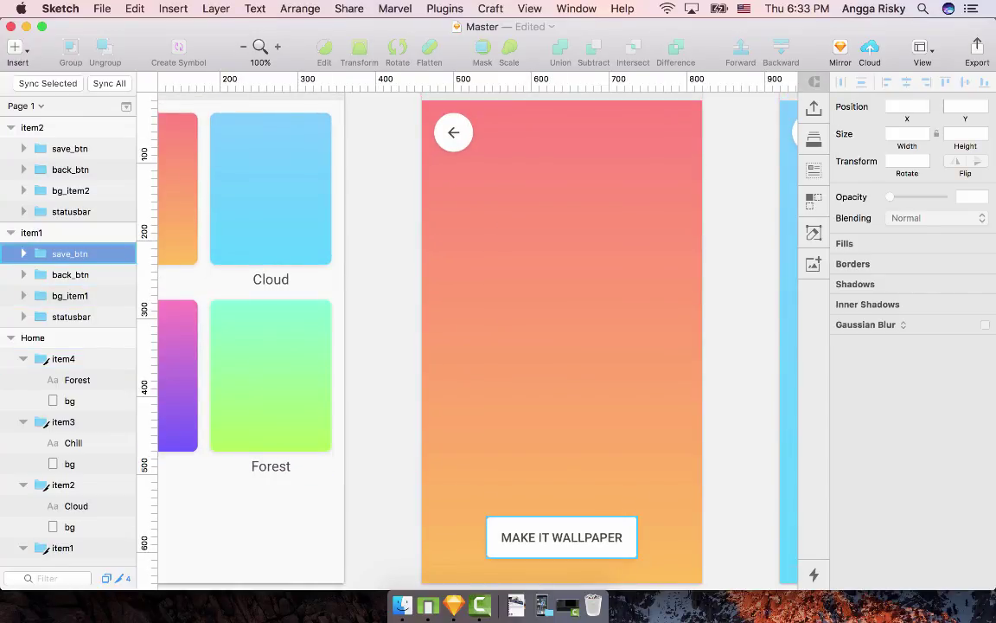
{"action": "left_click", "coordinate": [454, 133], "text": "shift"}
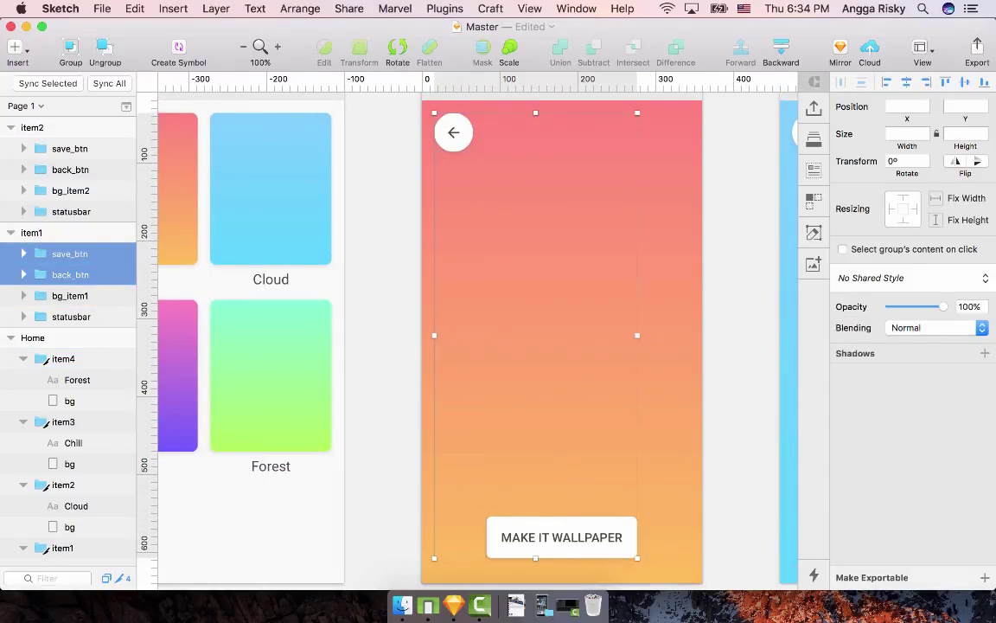
{"action": "left_click", "coordinate": [984, 578]}
{"action": "left_click", "coordinate": [851, 540]}
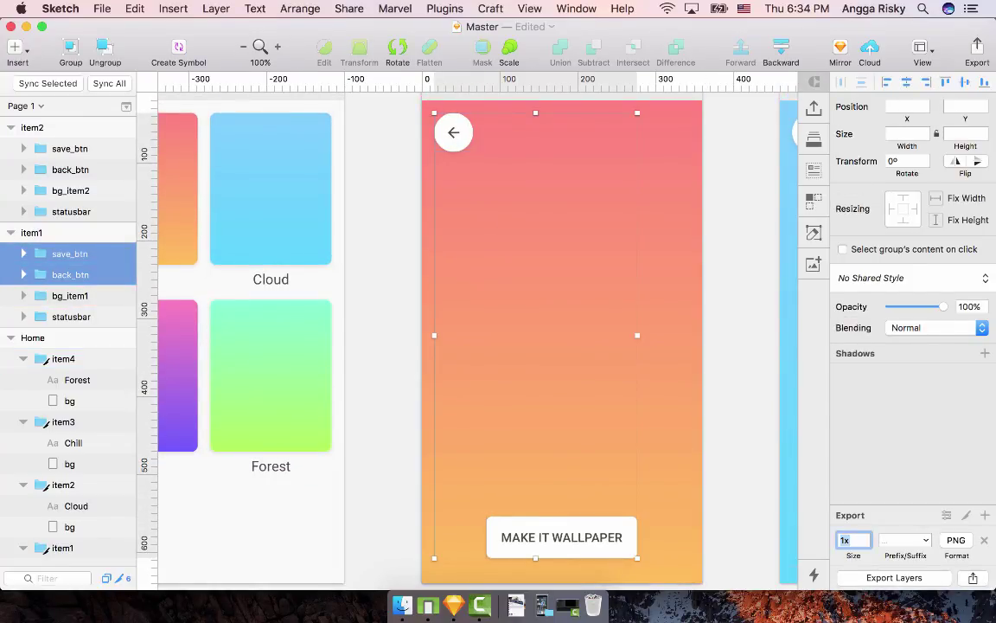
{"action": "left_click", "coordinate": [894, 578]}
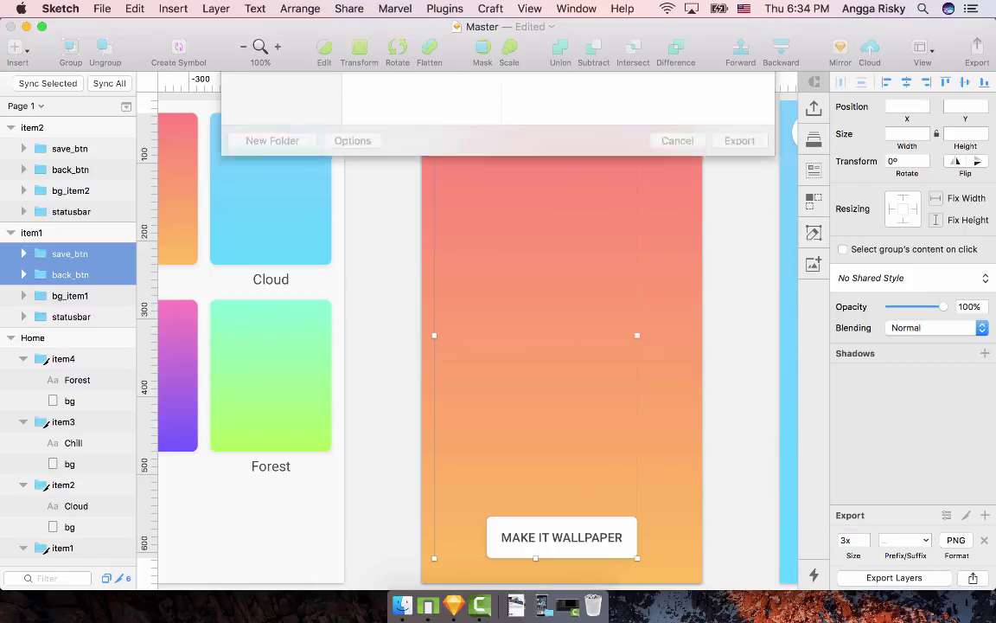
{"action": "left_click", "coordinate": [740, 388]}
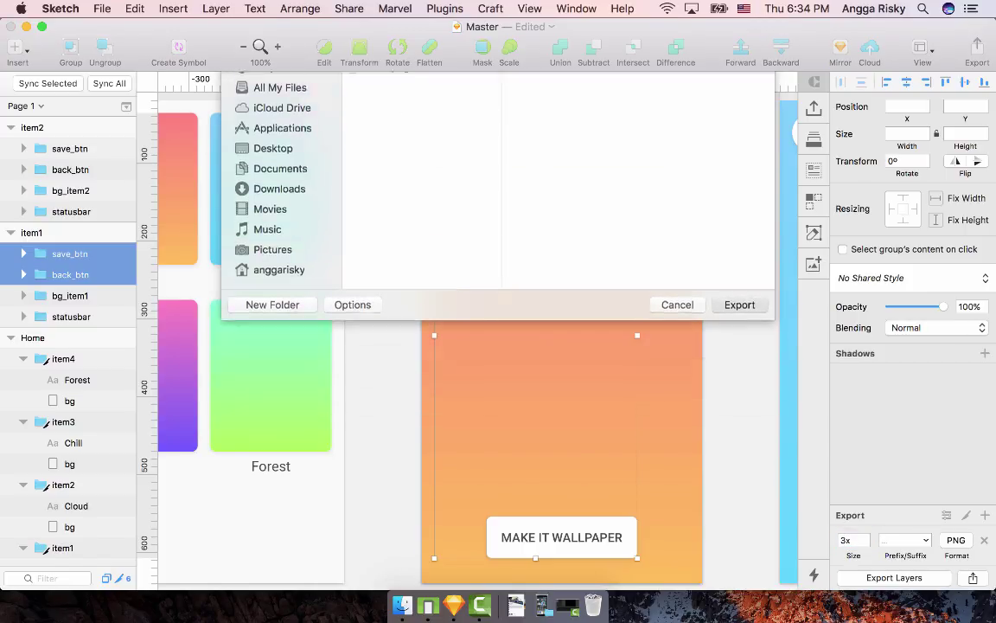
{"action": "left_click", "coordinate": [740, 387]}
Step: Export the bg_item1 and bg_item2 background groups at 2x as PNG into the Assets folder
{"action": "scroll", "coordinate": [740, 388], "scroll_direction": "right", "scroll_amount": 2}
{"action": "scroll", "coordinate": [484, 337], "scroll_direction": "right", "scroll_amount": 1}
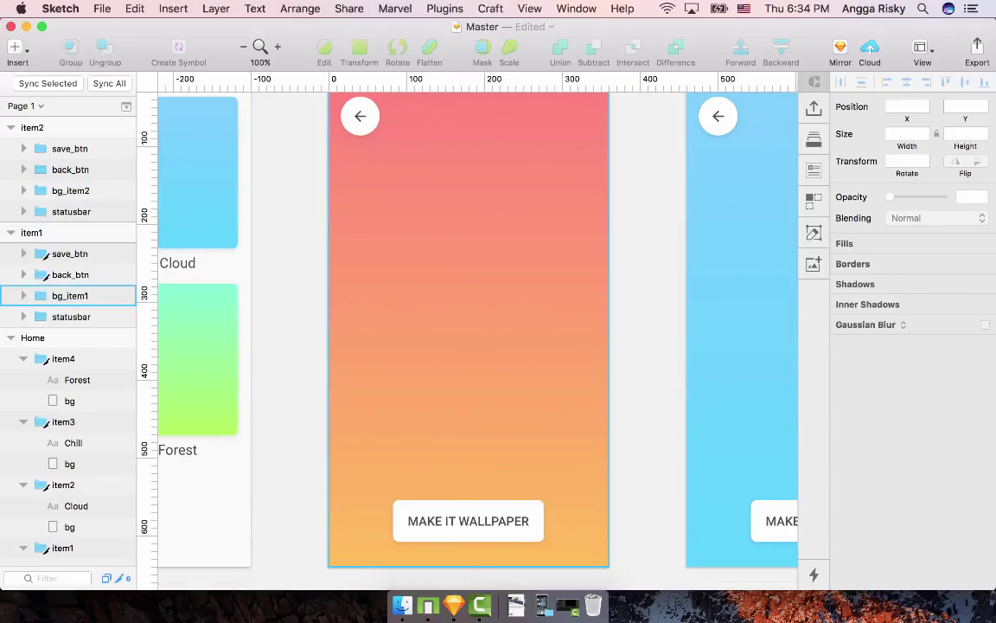
{"action": "left_click", "coordinate": [484, 337]}
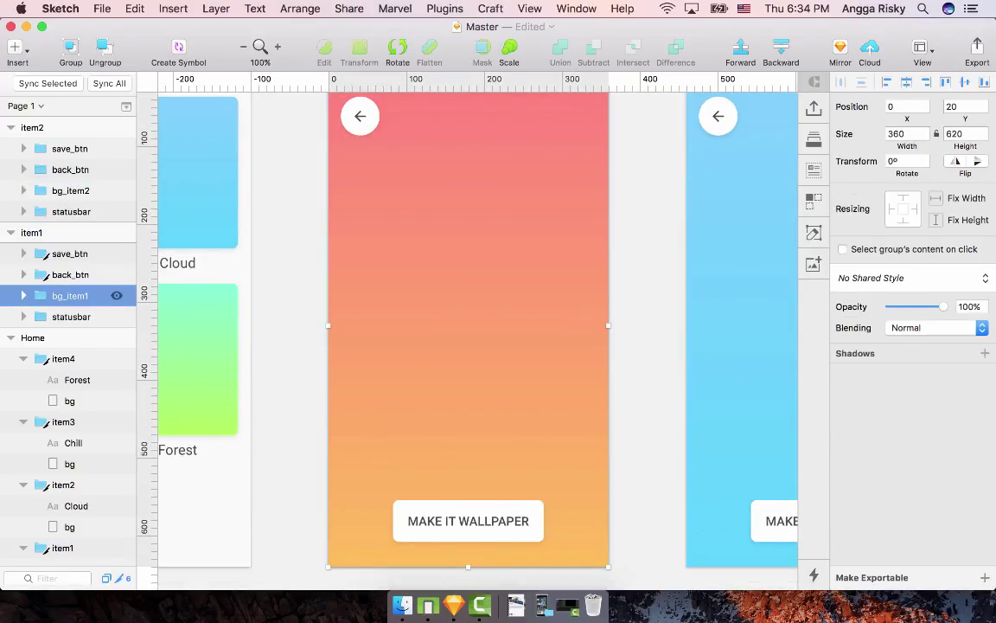
{"action": "left_click", "coordinate": [737, 339], "text": "shift"}
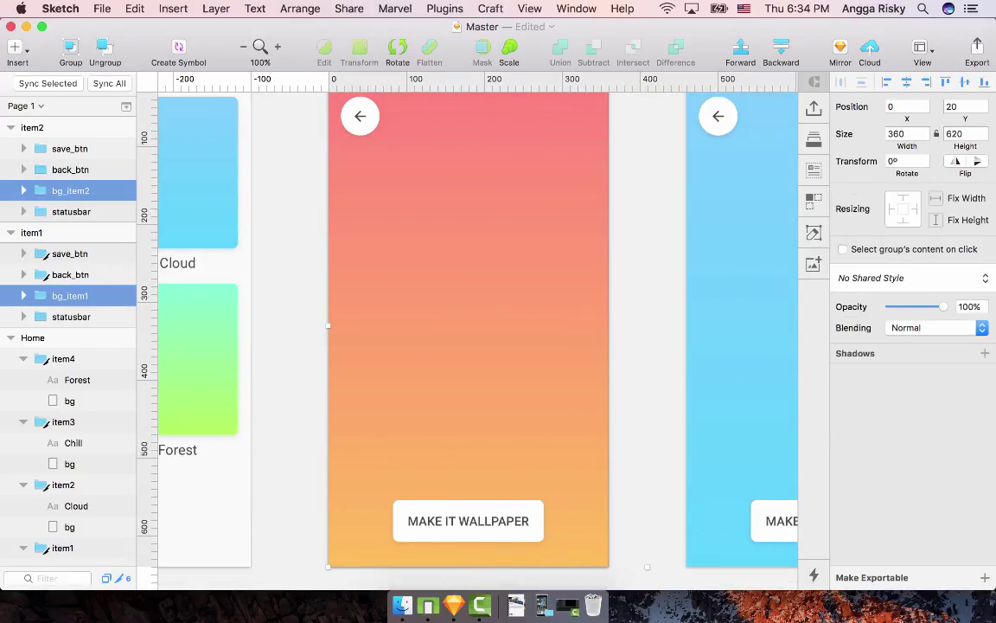
{"action": "left_click", "coordinate": [889, 577]}
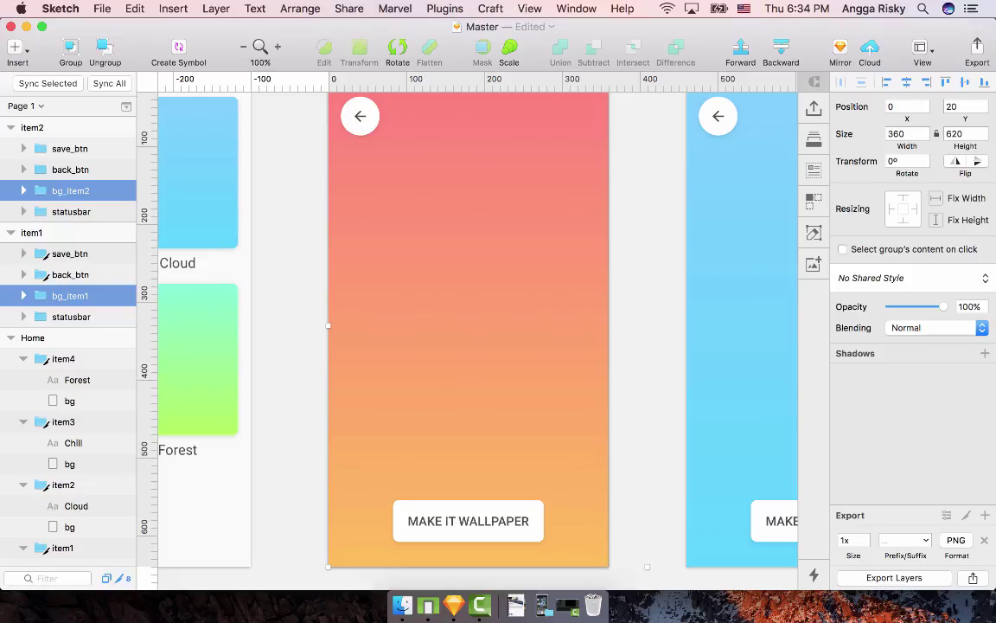
{"action": "left_click", "coordinate": [854, 540]}
{"action": "left_click", "coordinate": [894, 577]}
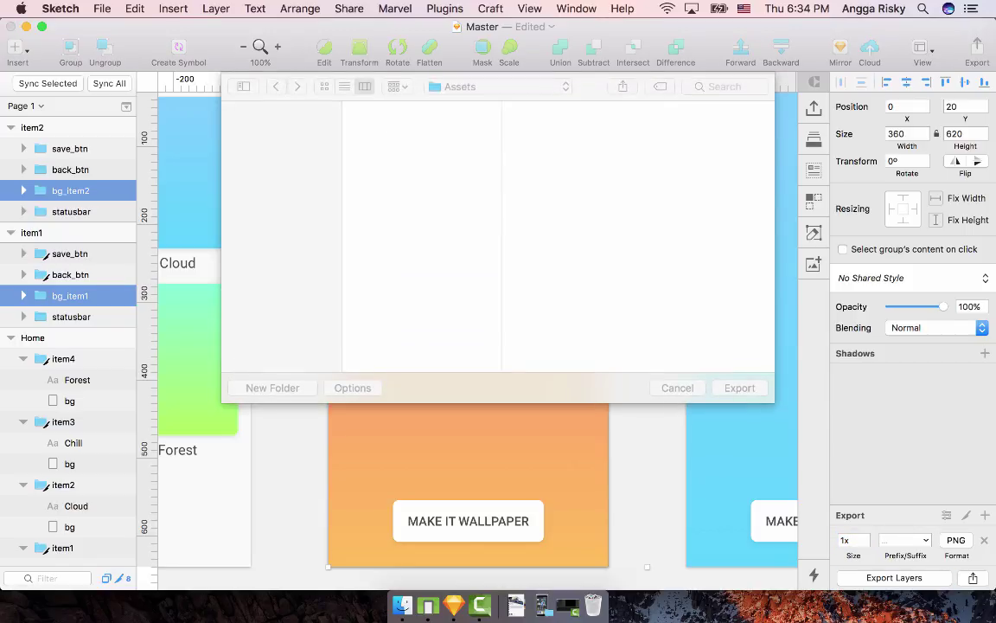
{"action": "key", "text": "Return"}
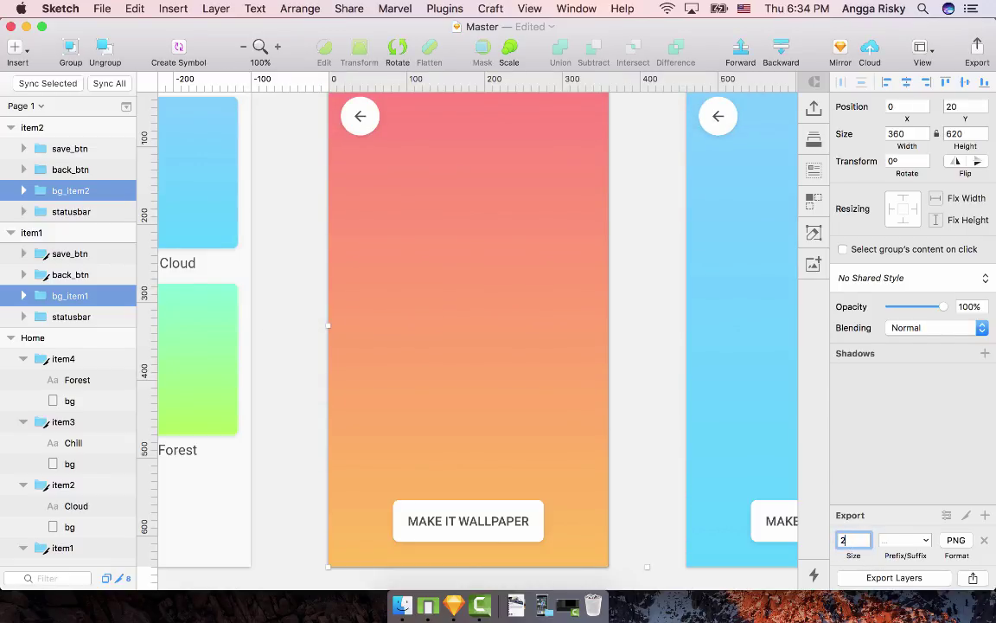
{"action": "key", "text": "shift+super+e"}
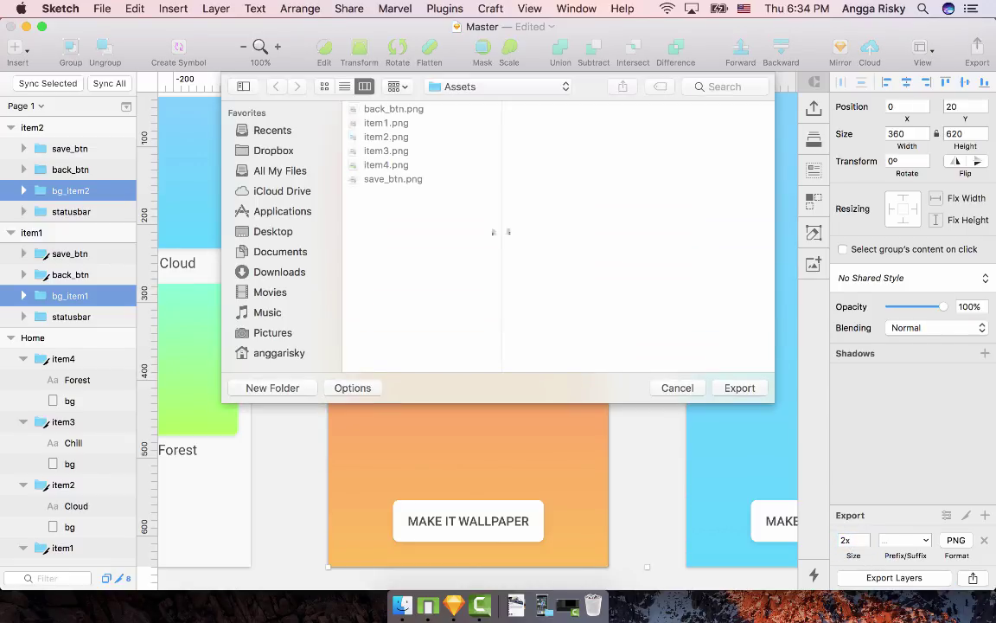
{"action": "key", "text": "Return"}
{"action": "key", "text": "Return"}
{"action": "key", "text": "Escape"}
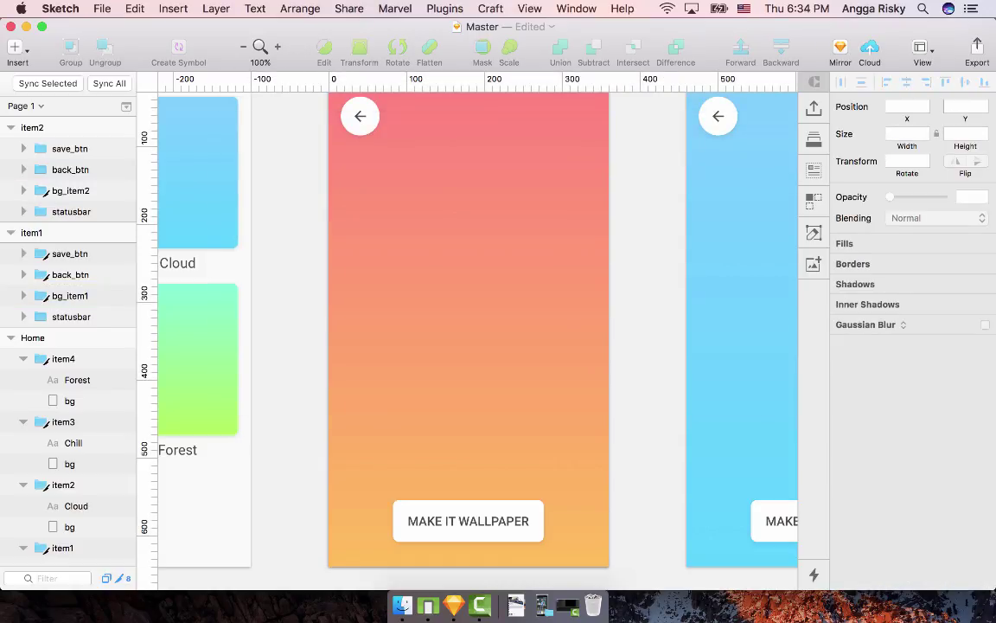
Step: Minimize the Sketch window and open the Assets folder from the desktop in column view
{"action": "key", "text": "super+minus"}
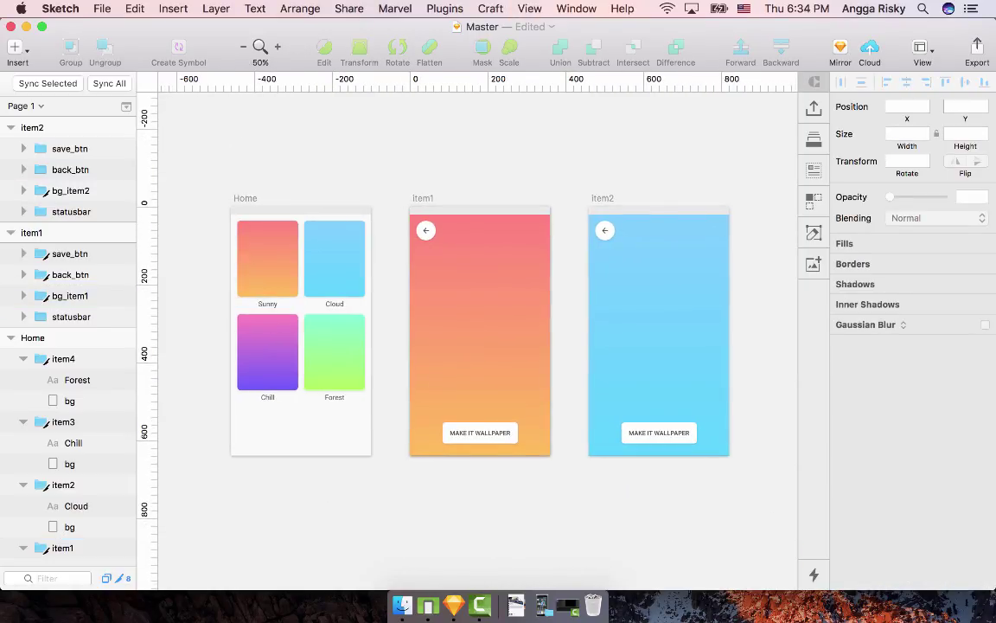
{"action": "key", "text": "super+m"}
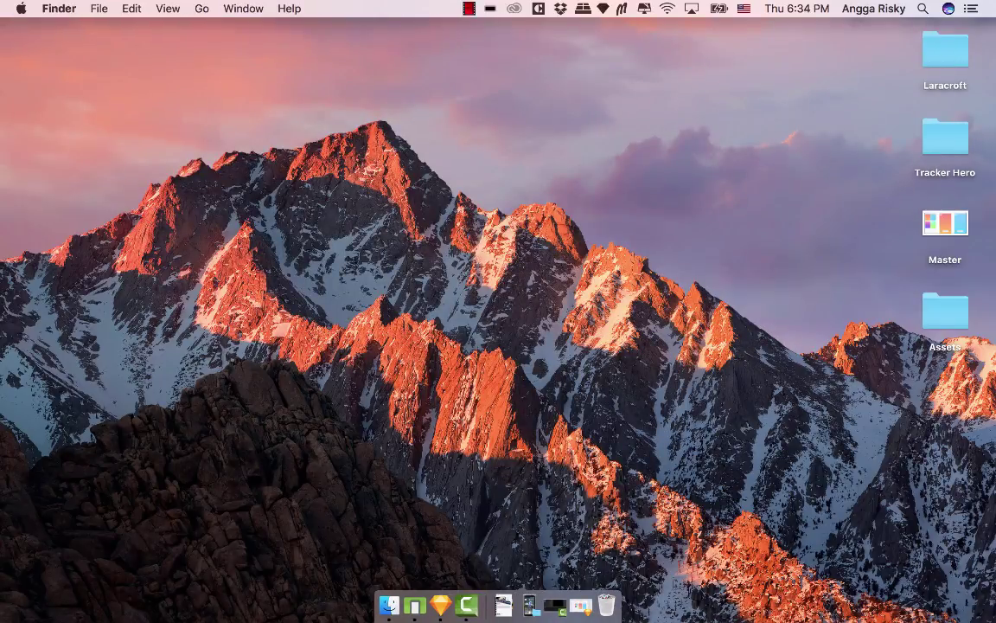
{"action": "double_click", "coordinate": [946, 313]}
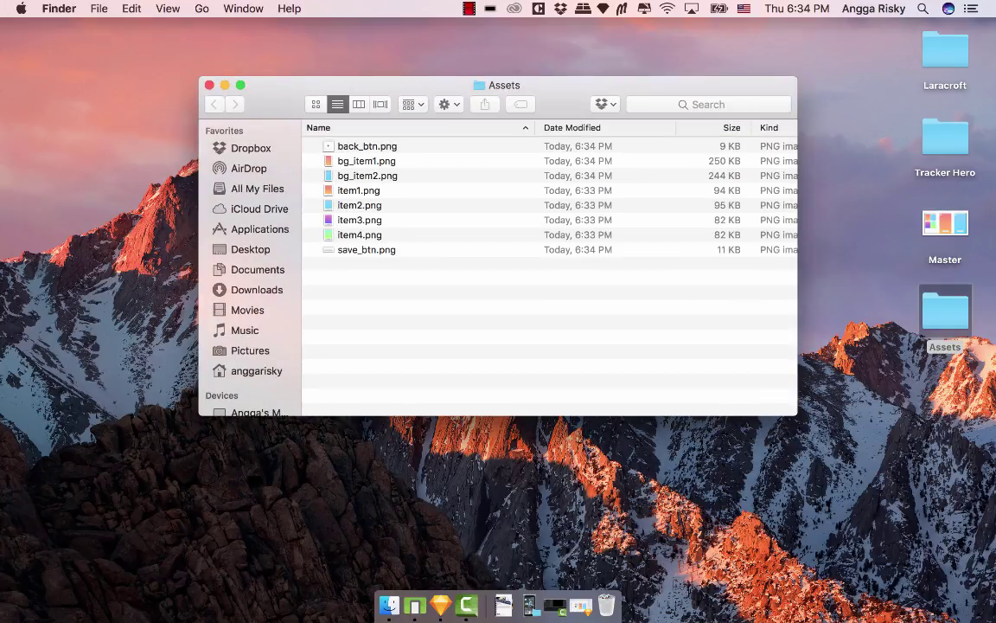
{"action": "key", "text": "super+3"}
{"action": "key", "text": "Right"}
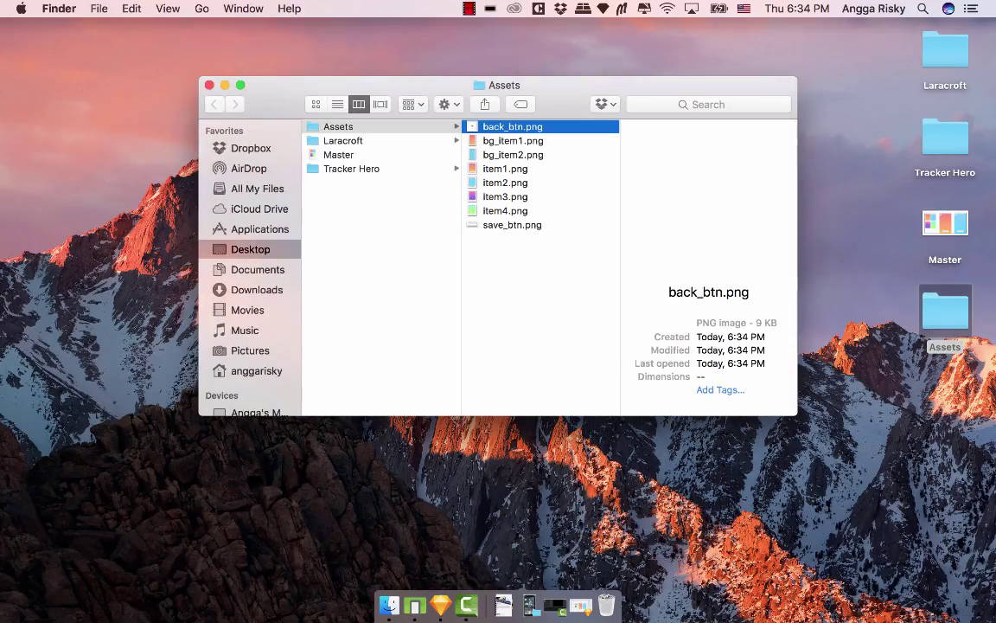
Step: Preview the exported PNG files in the Assets folder one after another, closing by minimizing the folder window
{"action": "key", "text": "space"}
{"action": "key", "text": "Down"}
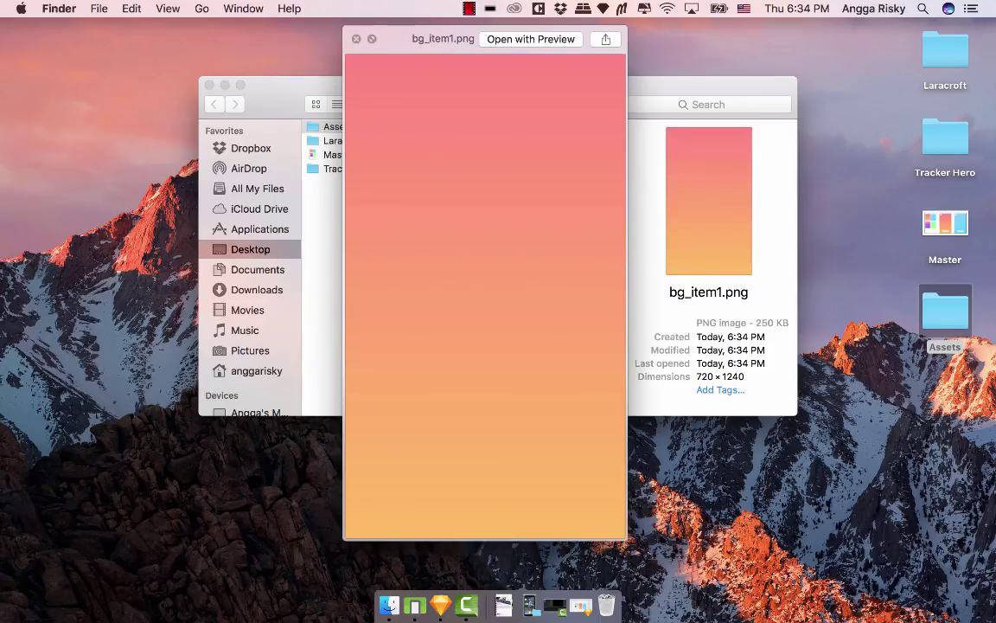
{"action": "key", "text": "Down"}
{"action": "key", "text": "Down"}
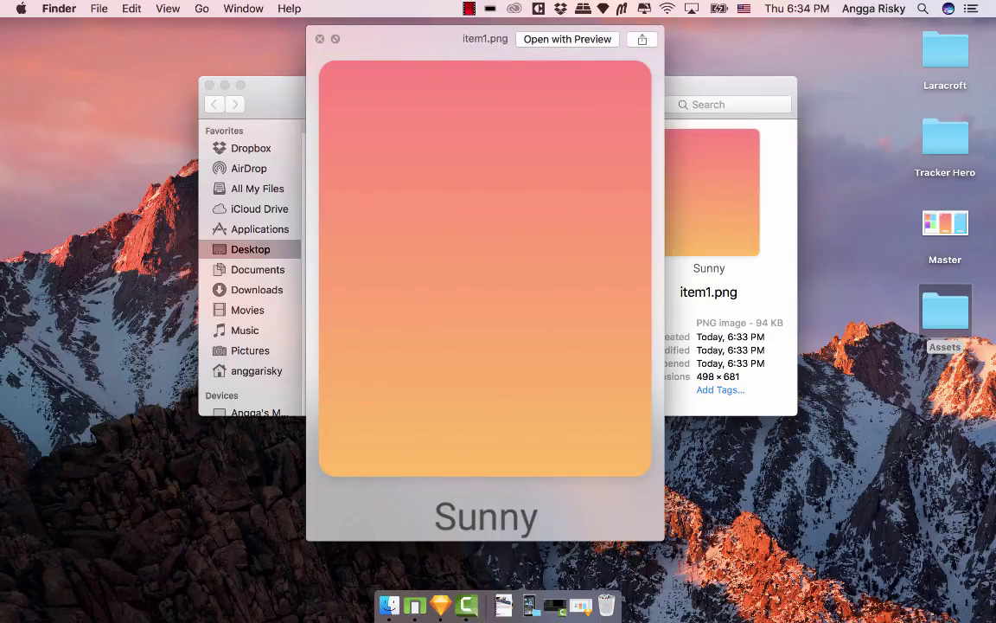
{"action": "key", "text": "Down"}
{"action": "key", "text": "Down"}
{"action": "key", "text": "Down"}
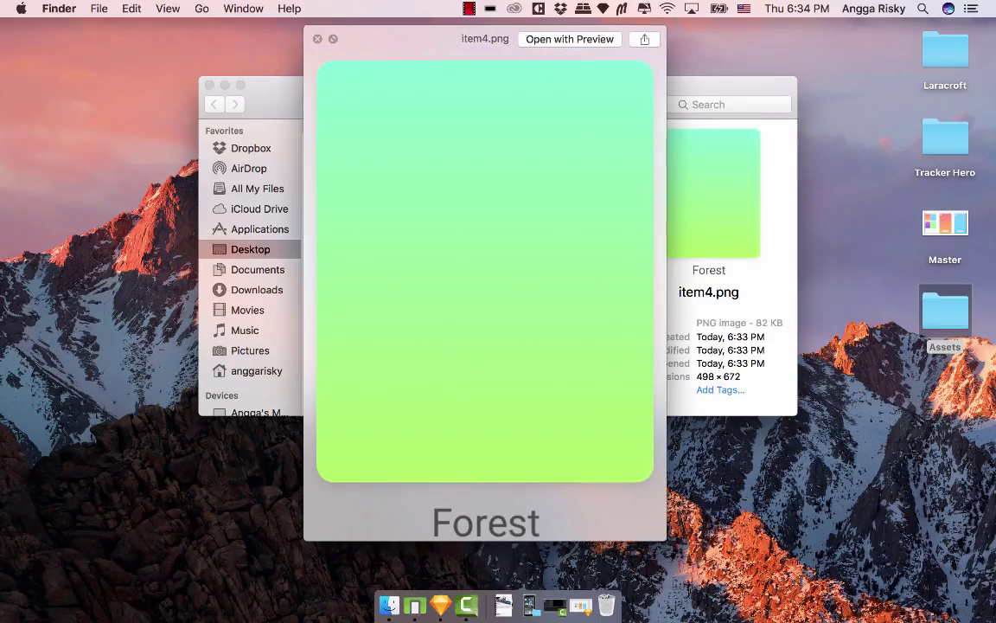
{"action": "key", "text": "Down"}
{"action": "key", "text": "space"}
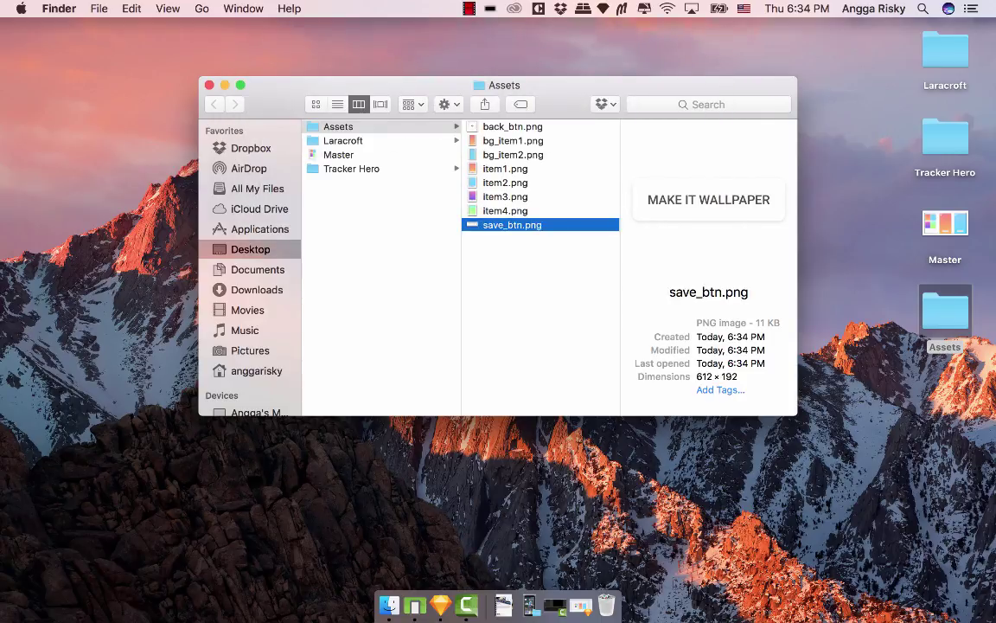
{"action": "left_click", "coordinate": [512, 126]}
{"action": "left_click", "coordinate": [225, 85]}
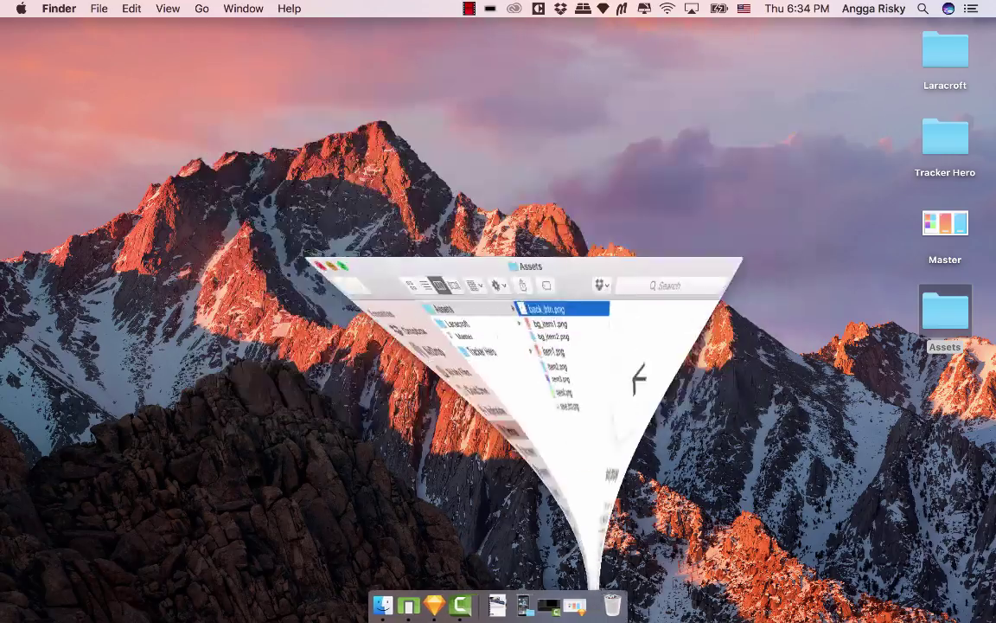